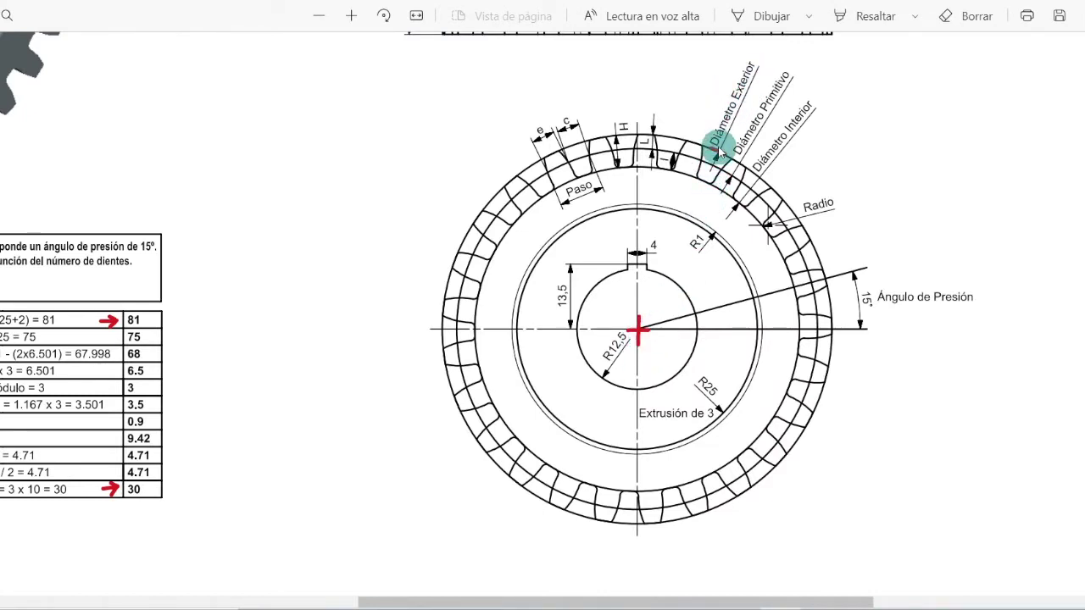
Examine the gear drawing and its formula table for the exterior diameter and the tooth width.
{"action": "scroll", "coordinate": [625, 295], "scroll_direction": "up", "scroll_amount": 3}
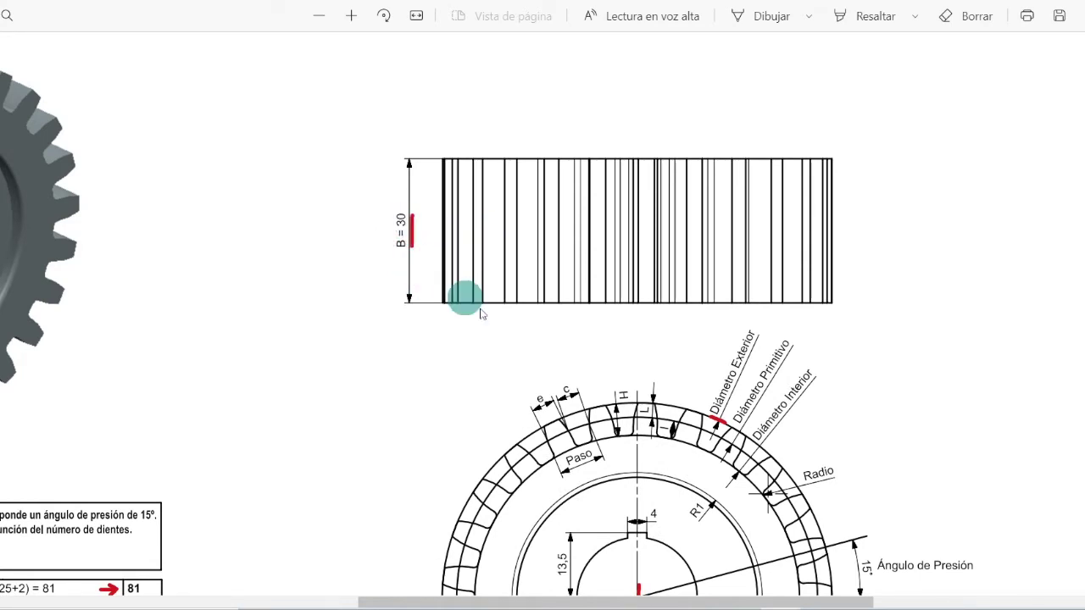
{"action": "left_click_drag", "start_coordinate": [715, 599], "coordinate": [518, 589]}
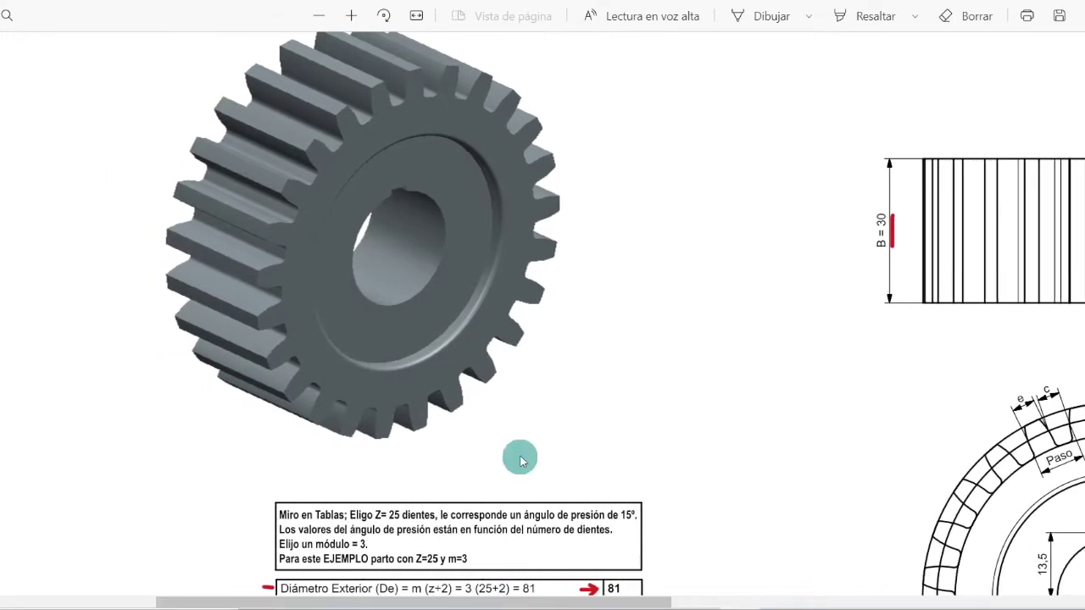
{"action": "scroll", "coordinate": [519, 456], "scroll_direction": "down", "scroll_amount": 3}
{"action": "scroll", "coordinate": [440, 373], "scroll_direction": "up", "scroll_amount": 2, "text": "ctrl"}
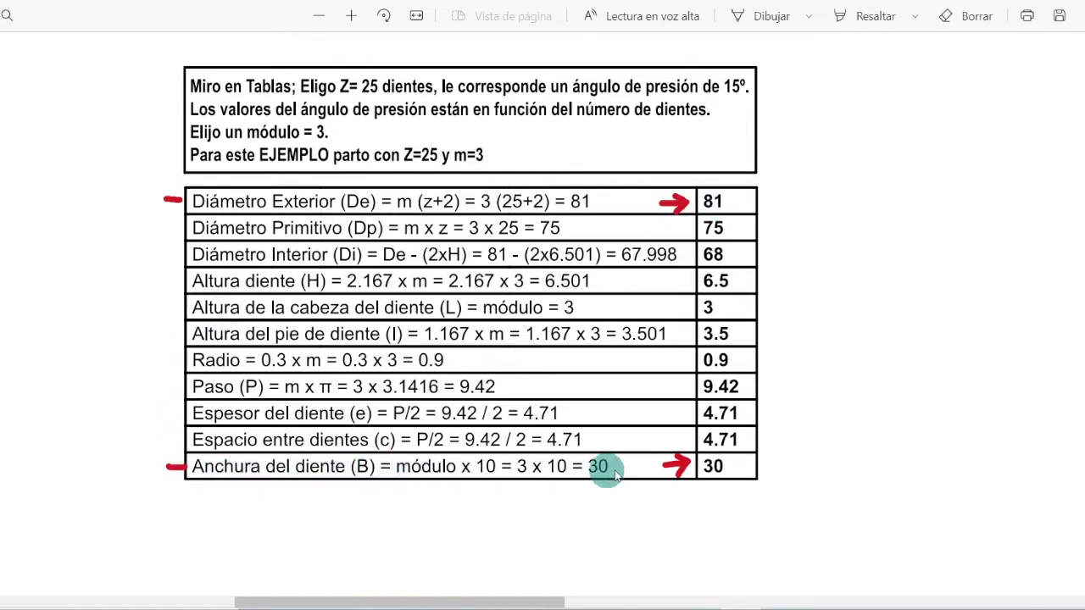
{"action": "scroll", "coordinate": [703, 464], "scroll_direction": "down", "scroll_amount": 4, "text": "ctrl"}
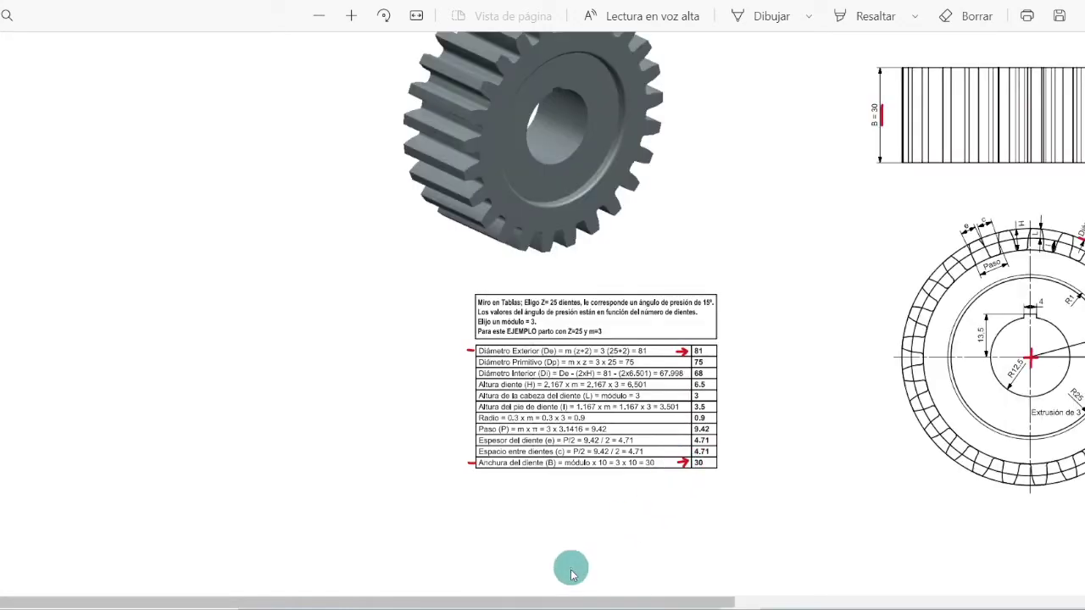
{"action": "left_click_drag", "start_coordinate": [610, 599], "coordinate": [795, 581]}
{"action": "scroll", "coordinate": [767, 373], "scroll_direction": "up", "scroll_amount": 2}
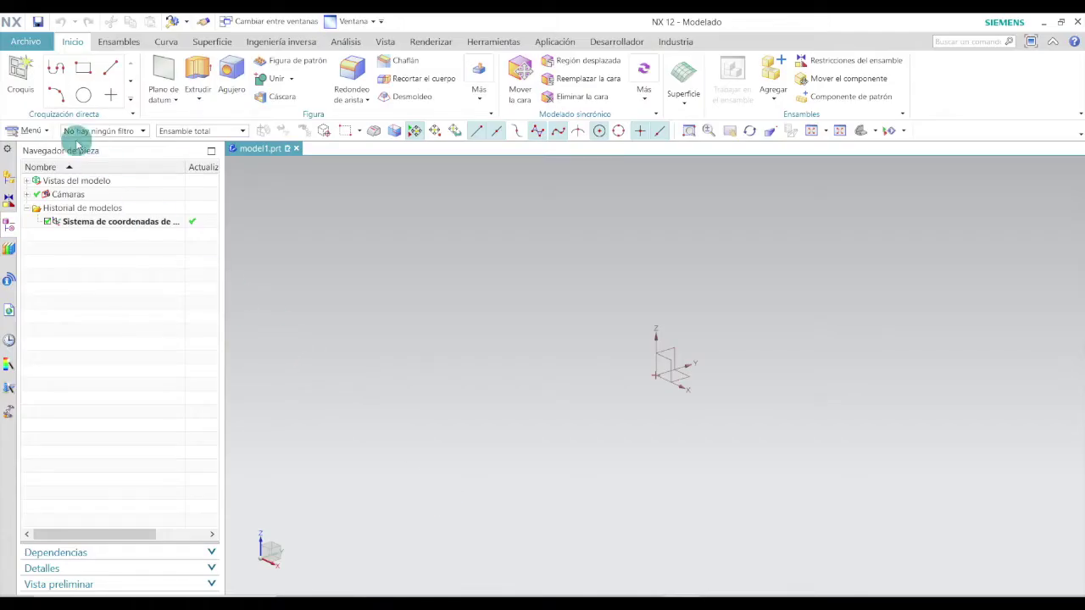
Create a sketch on the YZ plane of the datum coordinate system.
{"action": "left_click", "coordinate": [21, 76]}
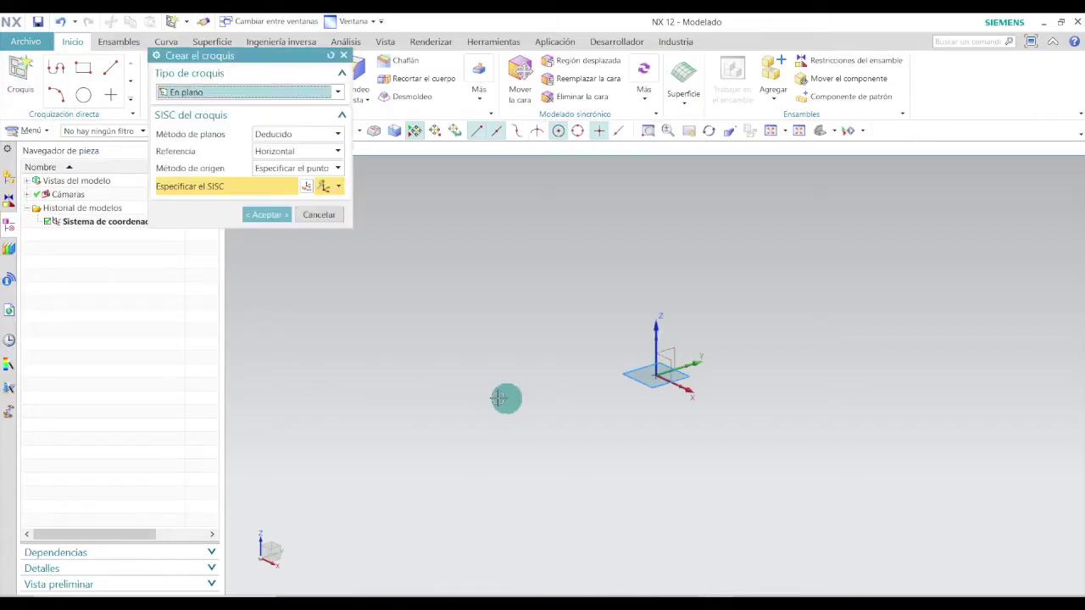
{"action": "left_click", "coordinate": [674, 346]}
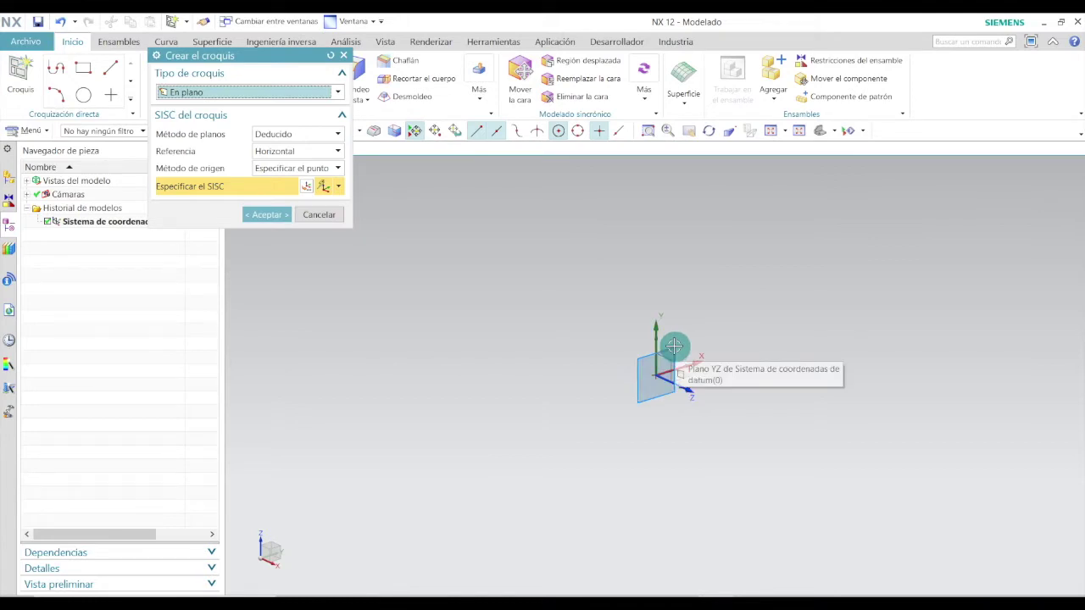
{"action": "left_click", "coordinate": [674, 346]}
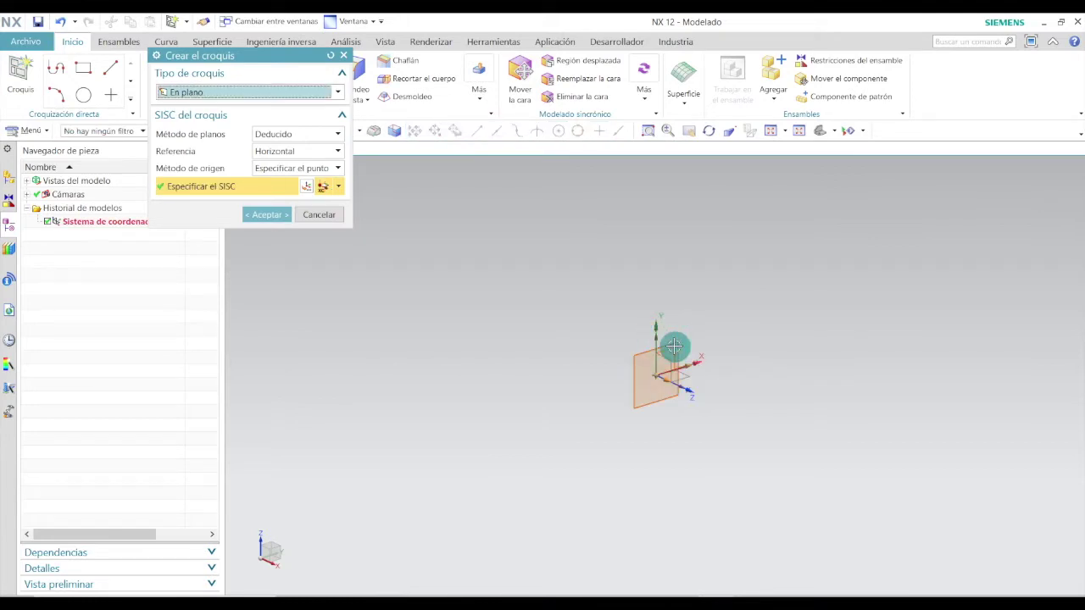
{"action": "left_click", "coordinate": [269, 215]}
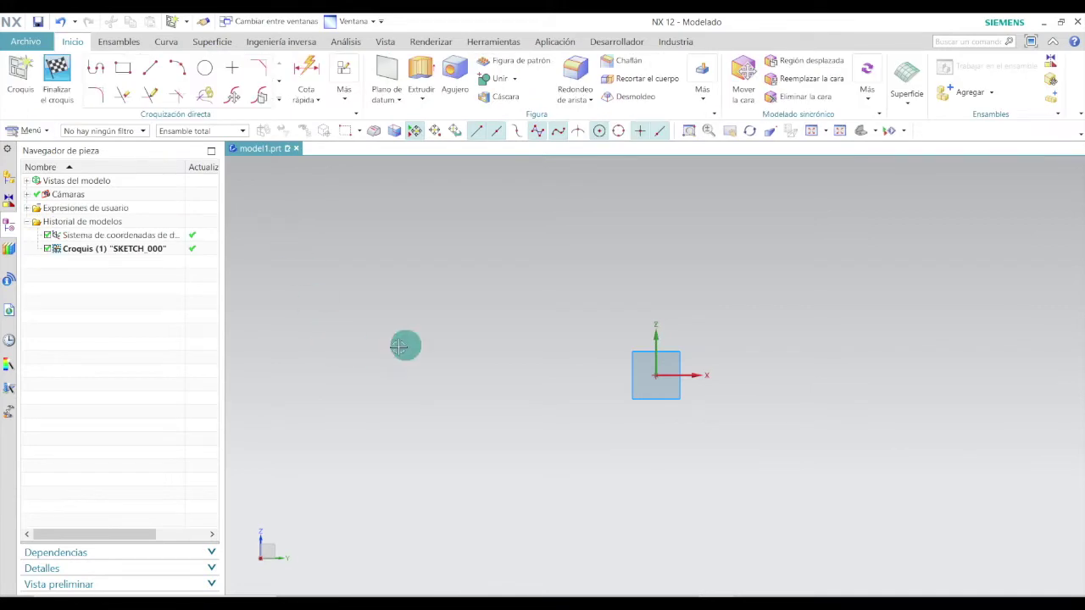
Draw a circle centred on the sketch origin.
{"action": "left_click", "coordinate": [204, 68]}
{"action": "left_click", "coordinate": [656, 375]}
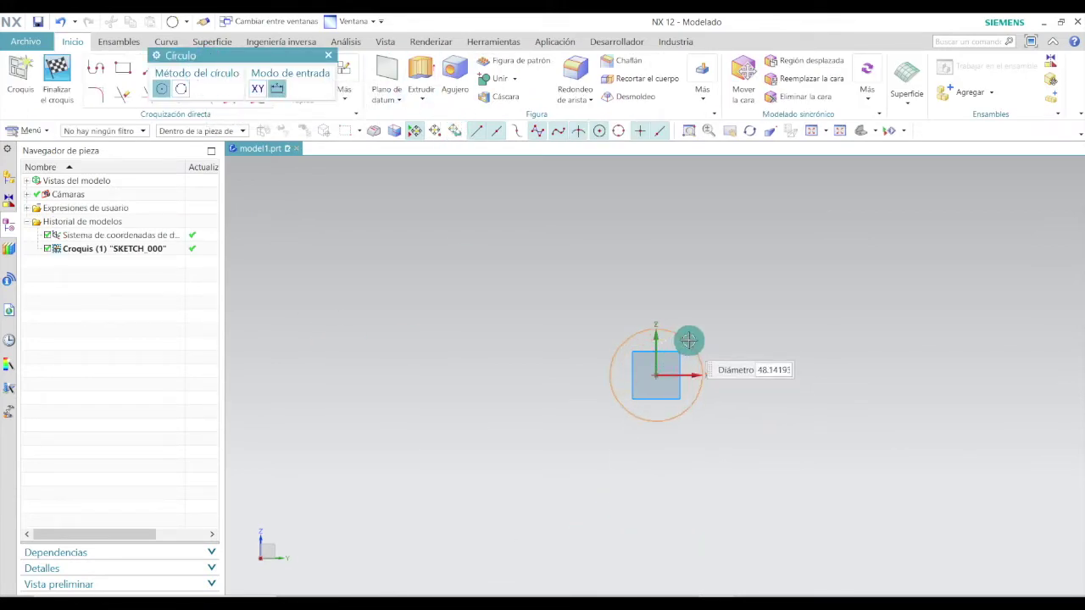
{"action": "left_click", "coordinate": [757, 310]}
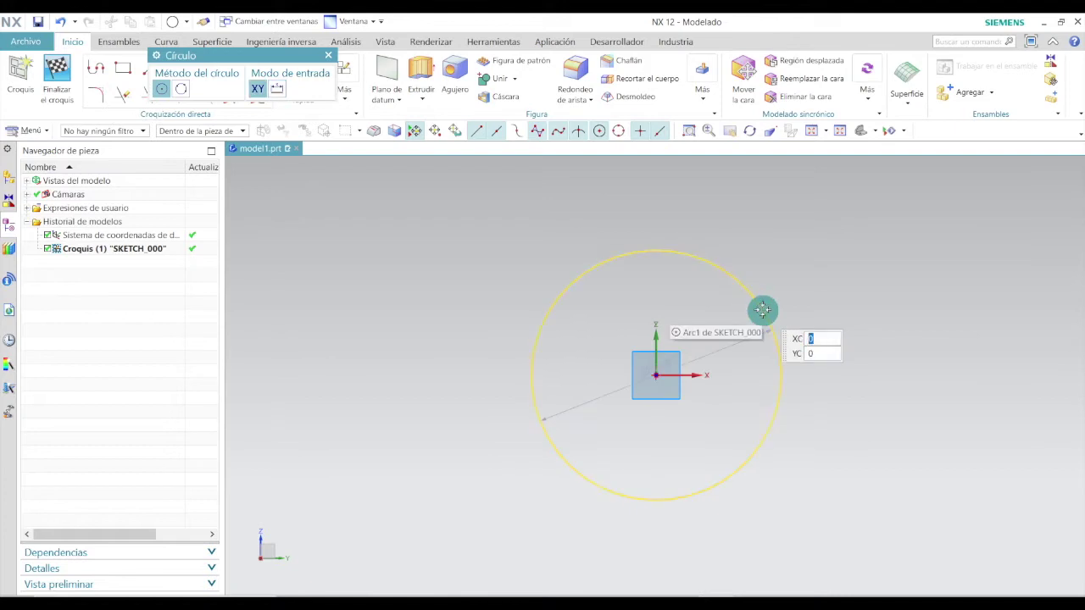
{"action": "key", "text": "Escape"}
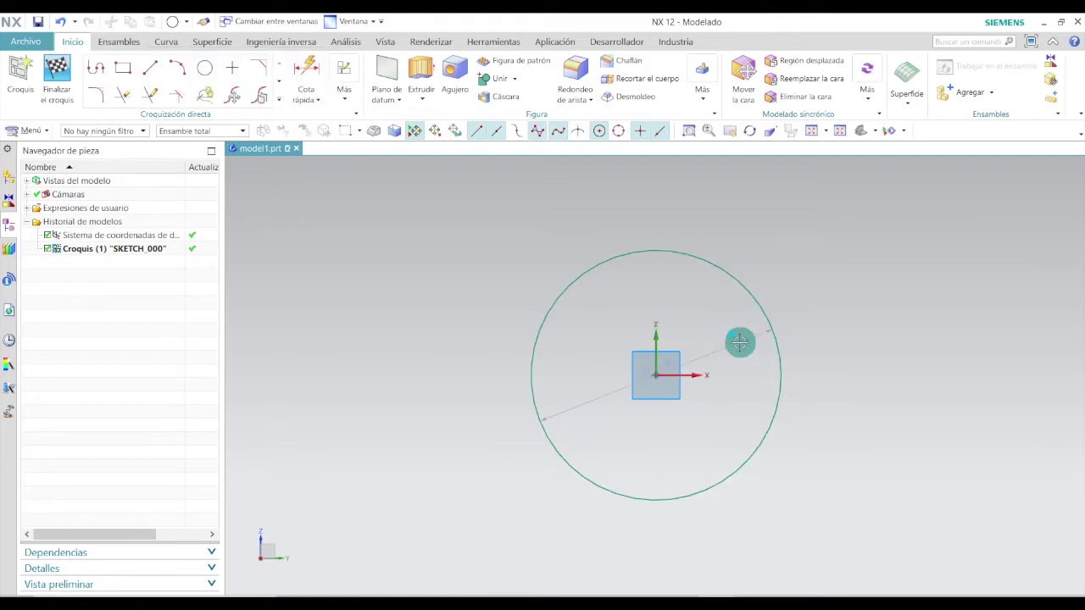
Set the circle's diameter to 81 mm, move its dimension text inside the circle and finish the sketch.
{"action": "left_click", "coordinate": [753, 344]}
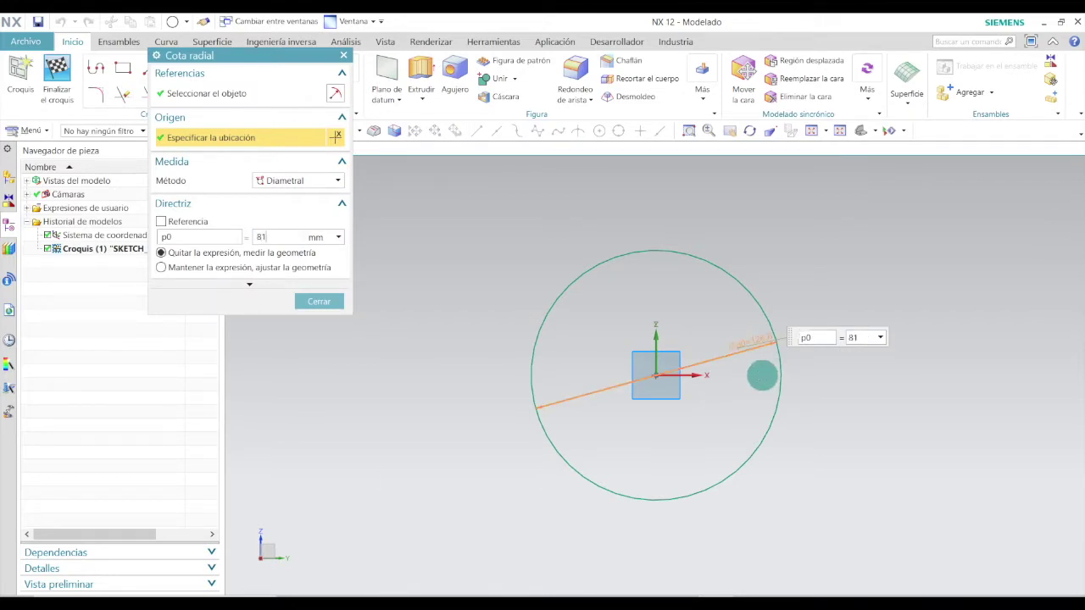
{"action": "key", "text": "Return"}
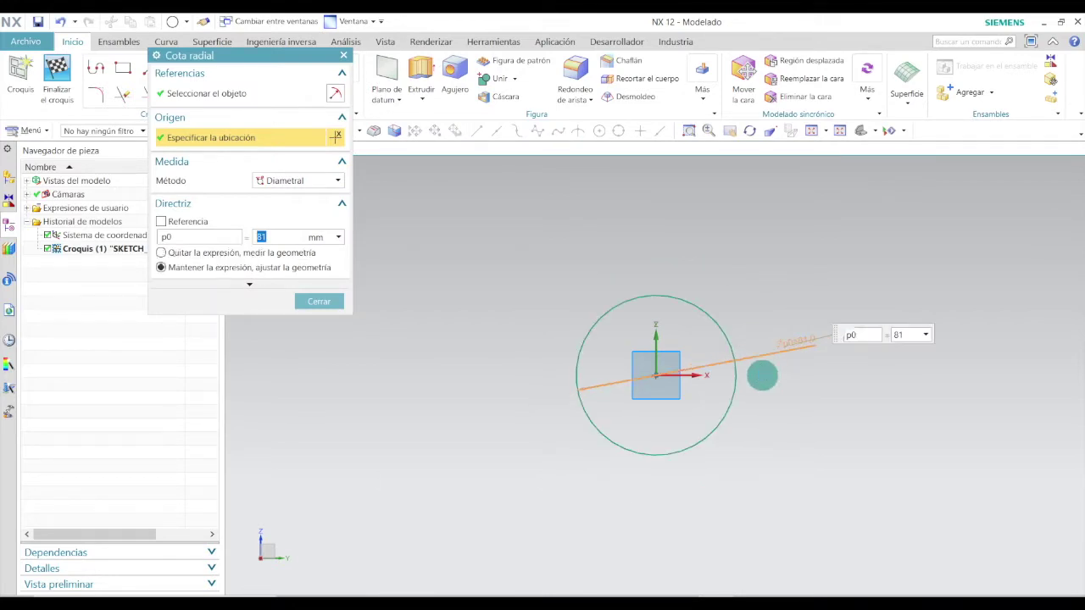
{"action": "left_click", "coordinate": [318, 305]}
{"action": "left_click_drag", "start_coordinate": [793, 341], "coordinate": [718, 347]}
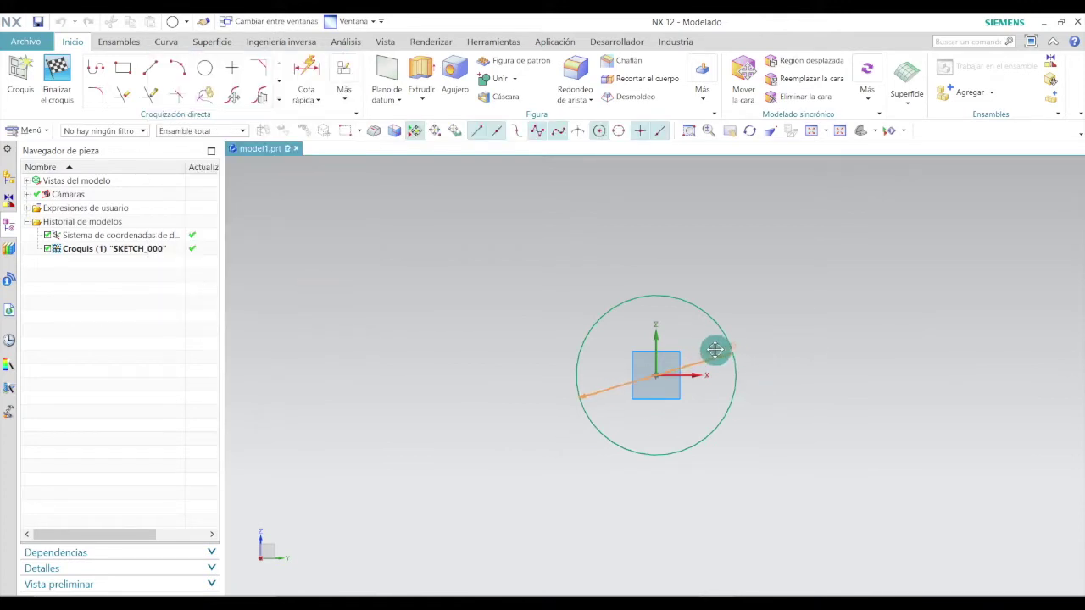
{"action": "left_click", "coordinate": [57, 75]}
Extrude the circle from 0 to 30 mm to form the gear blank.
{"action": "left_click", "coordinate": [203, 76]}
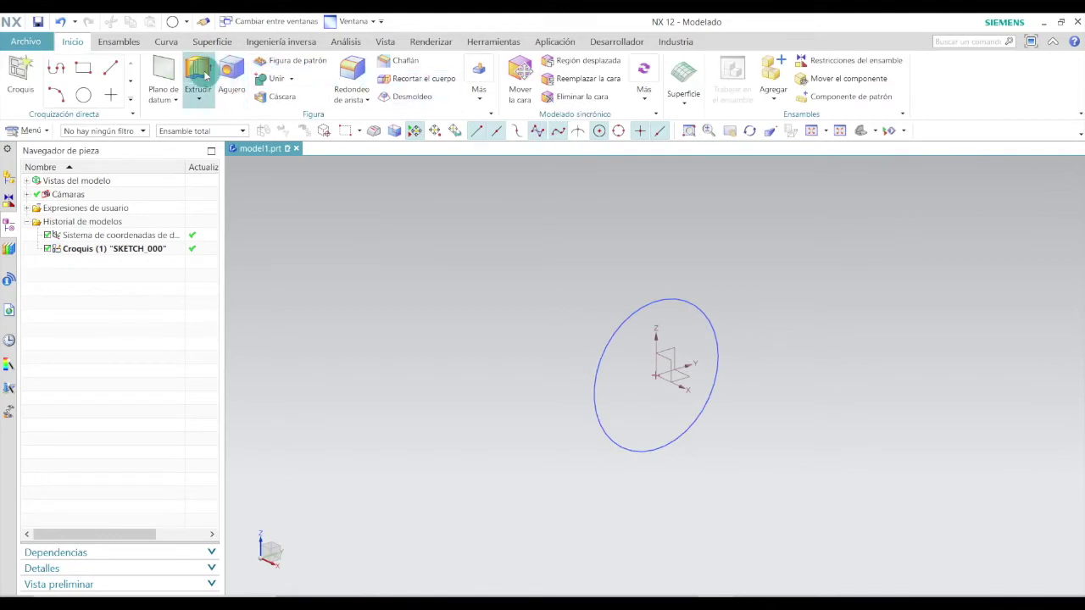
{"action": "left_click", "coordinate": [691, 302]}
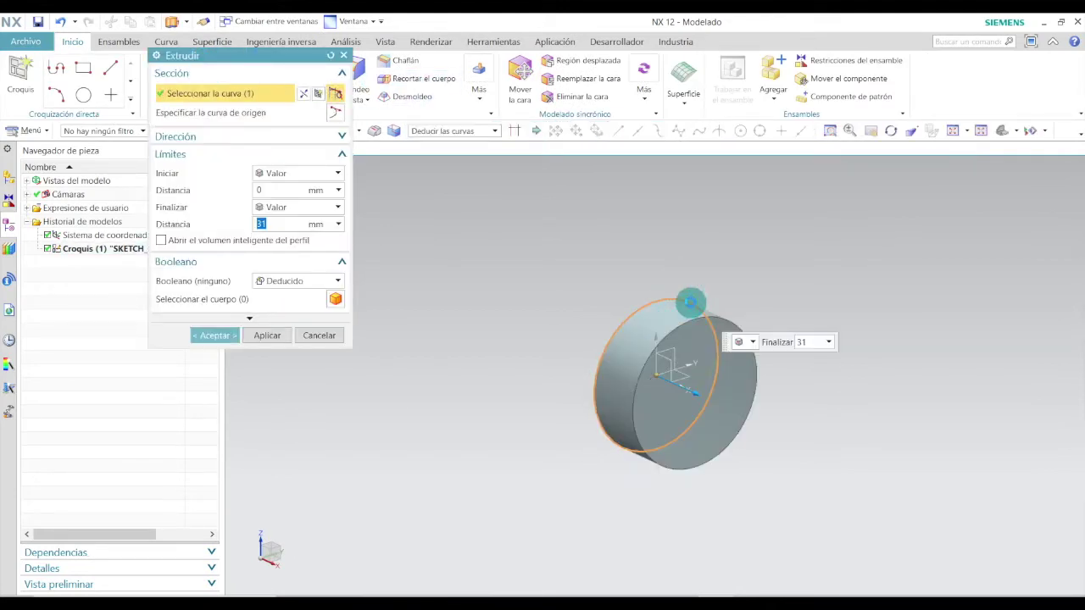
{"action": "double_click", "coordinate": [283, 226]}
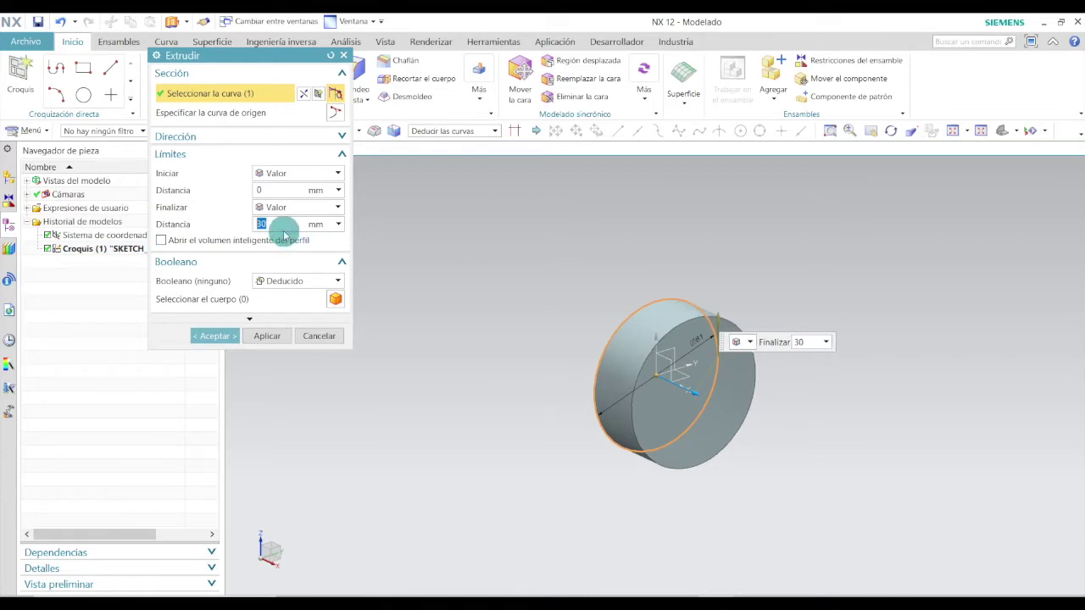
{"action": "left_click", "coordinate": [267, 389]}
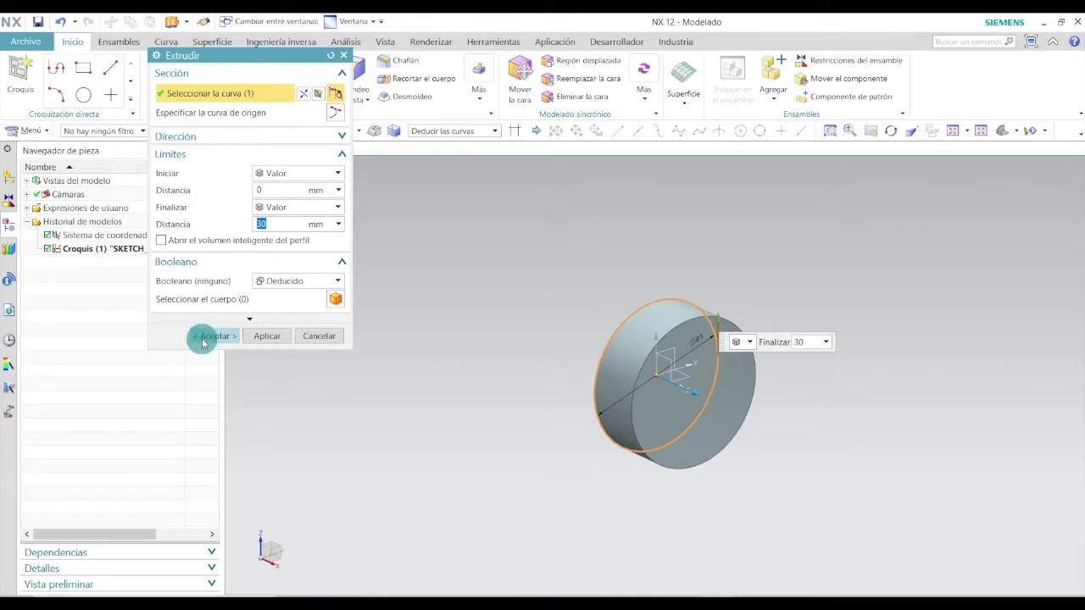
{"action": "left_click", "coordinate": [203, 342]}
Switch to the PDF drawing and examine the exterior, primitive and interior diameters with their table entries.
{"action": "key", "text": "alt+Tab"}
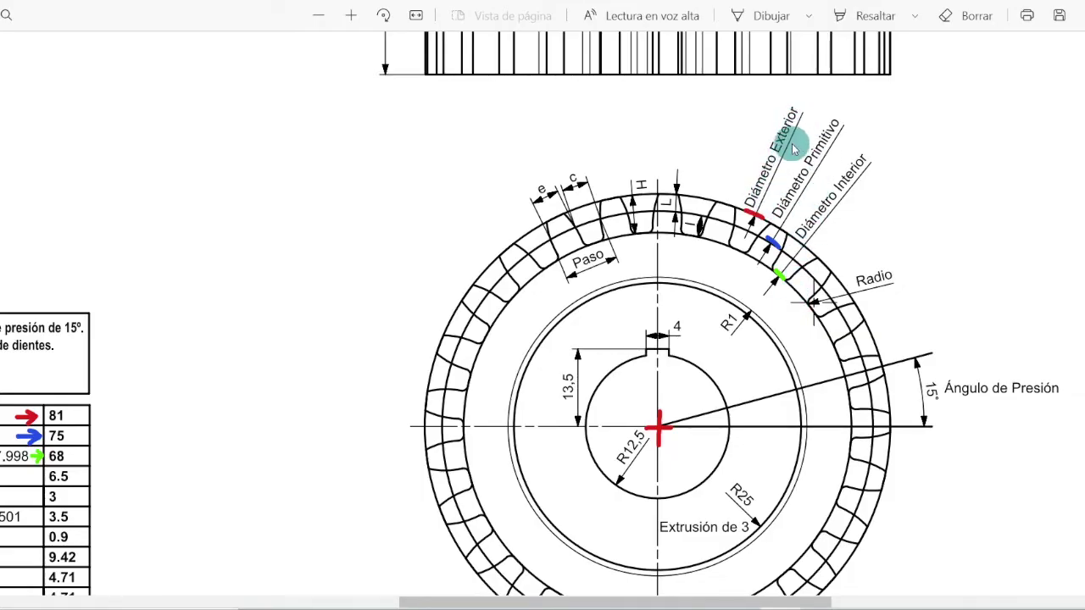
{"action": "scroll", "coordinate": [830, 145], "scroll_direction": "up", "scroll_amount": 2, "text": "ctrl"}
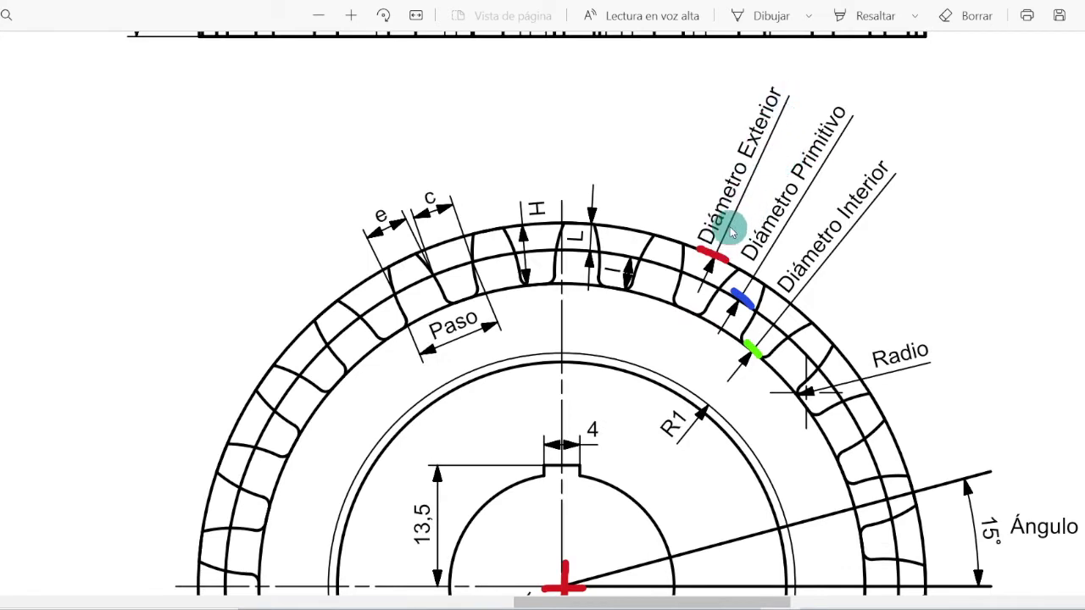
{"action": "scroll", "coordinate": [717, 251], "scroll_direction": "down", "scroll_amount": 2}
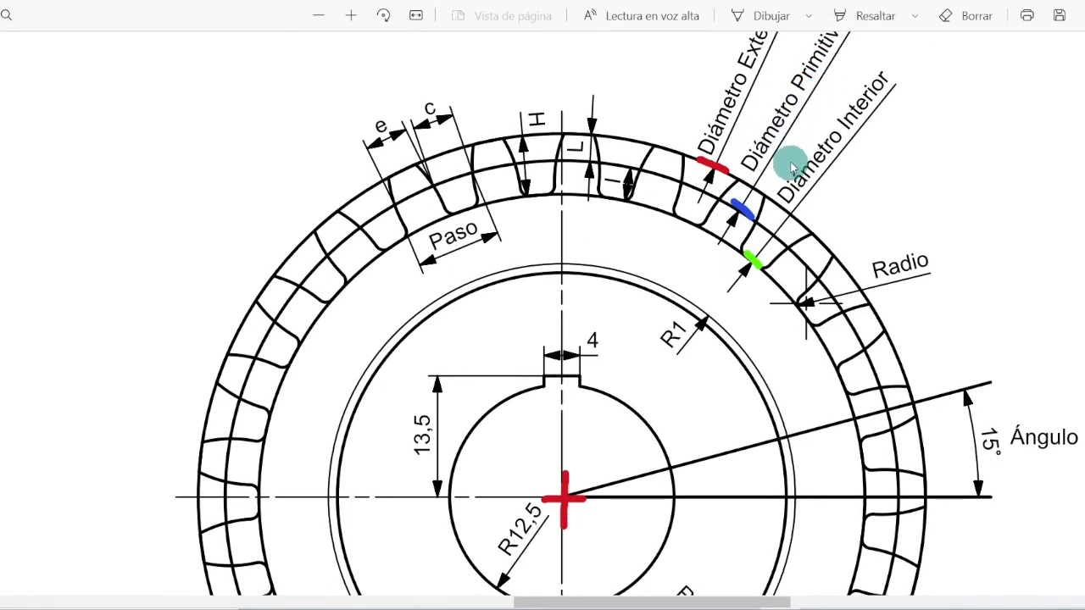
{"action": "scroll", "coordinate": [751, 219], "scroll_direction": "up", "scroll_amount": 2}
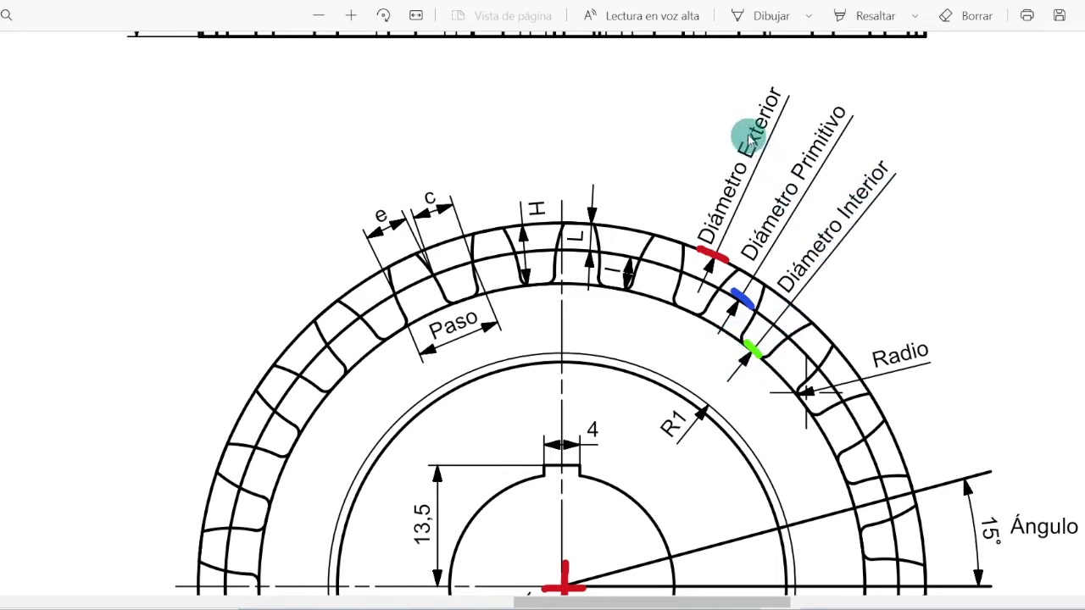
{"action": "left_click_drag", "start_coordinate": [778, 602], "coordinate": [606, 584]}
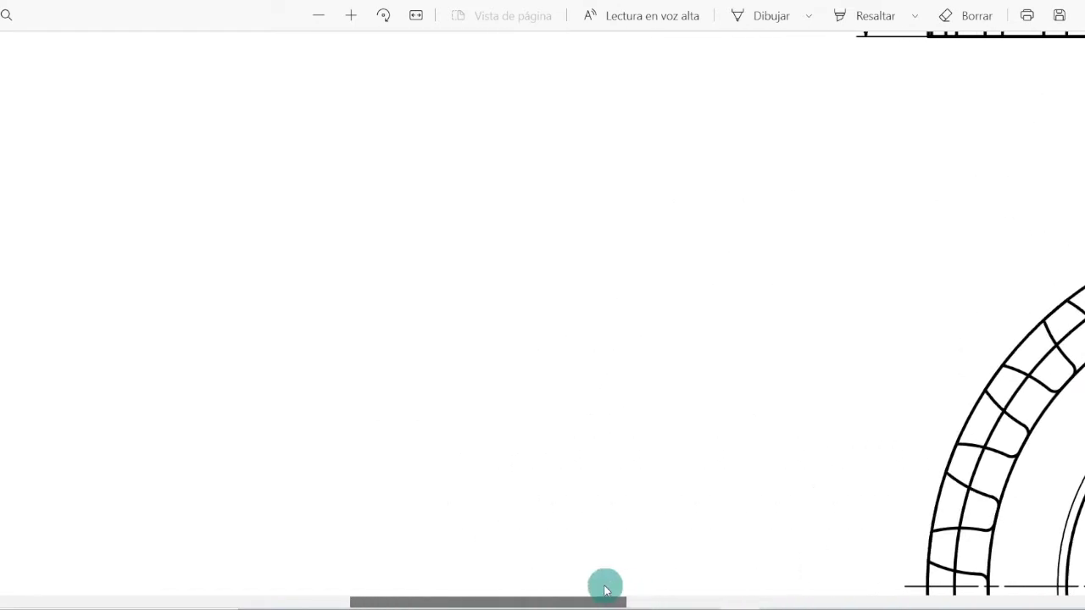
{"action": "scroll", "coordinate": [576, 582], "scroll_direction": "down", "scroll_amount": 10}
{"action": "scroll", "coordinate": [494, 429], "scroll_direction": "down", "scroll_amount": 3}
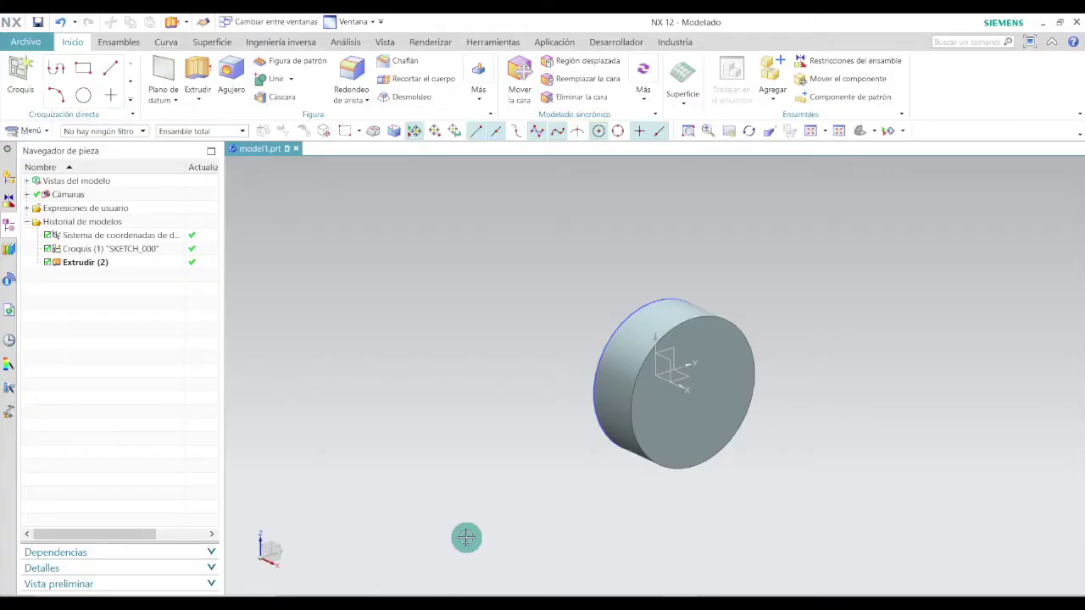
Create a sketch on the front circular face of the extruded disc.
{"action": "left_click", "coordinate": [21, 72]}
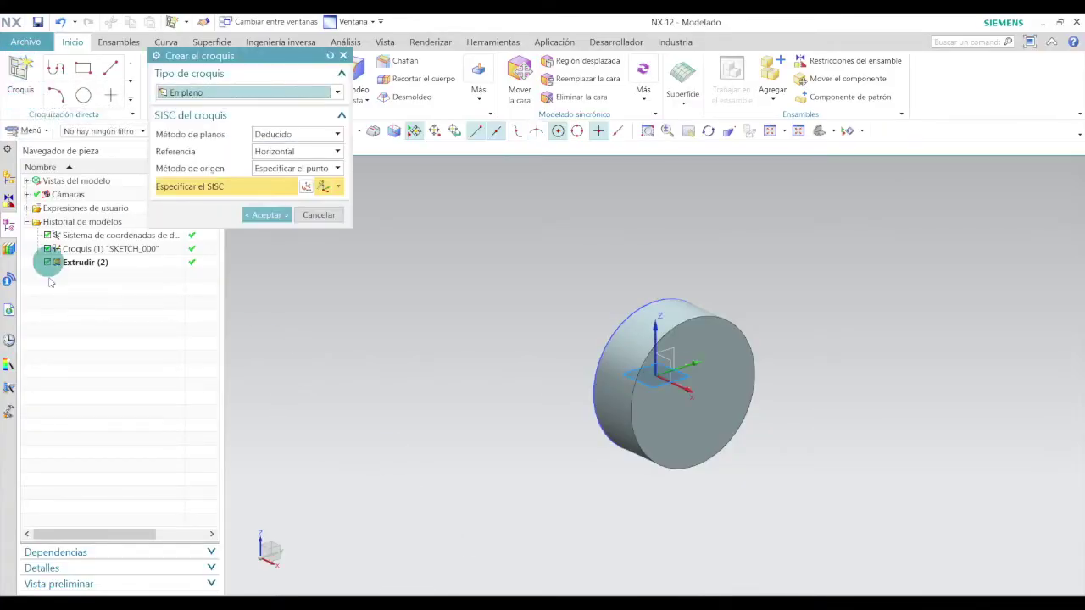
{"action": "left_click", "coordinate": [724, 337]}
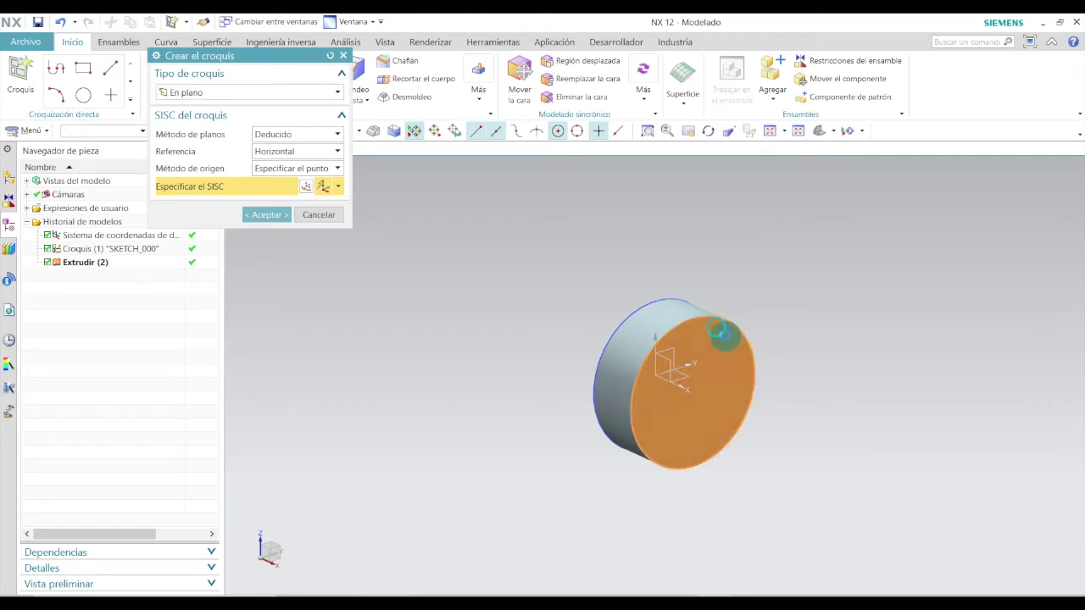
{"action": "left_click", "coordinate": [720, 333]}
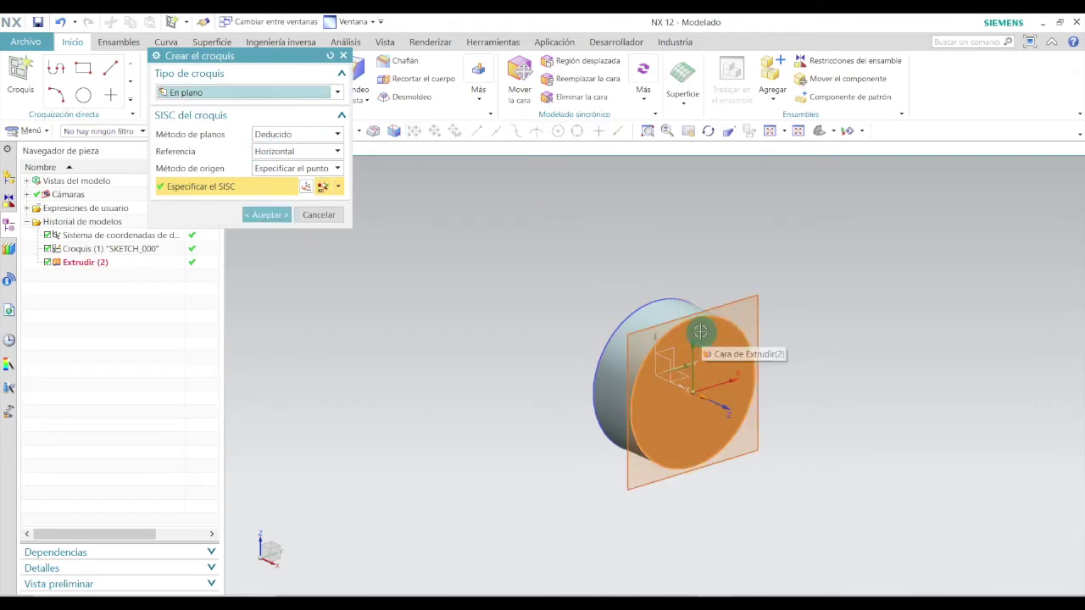
{"action": "left_click", "coordinate": [269, 214]}
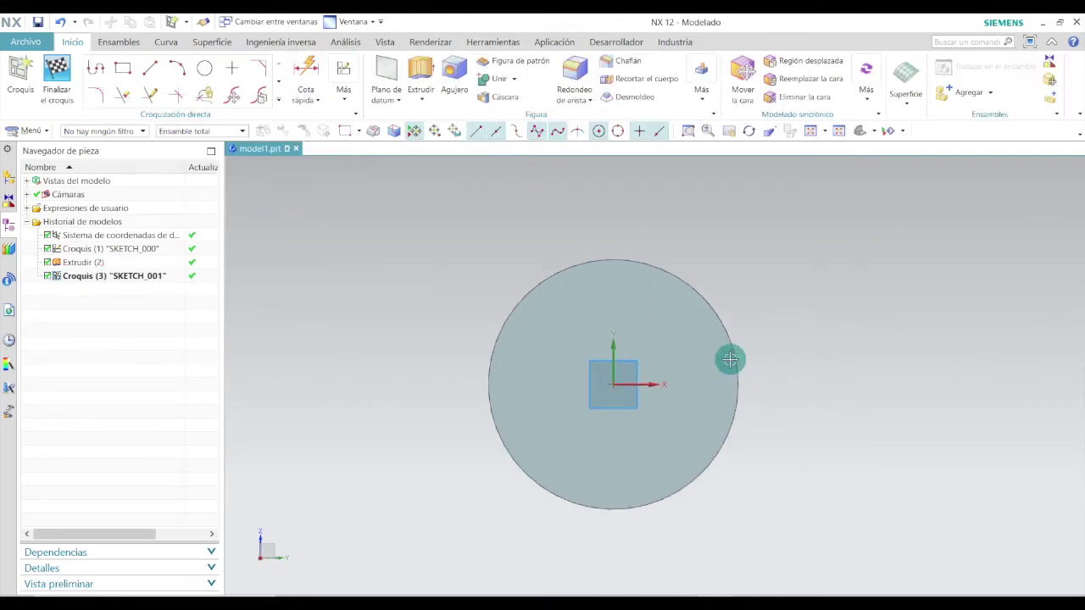
Draw a circle centred on the origin of the face sketch and set its diameter to 81 mm.
{"action": "scroll", "coordinate": [654, 395], "scroll_direction": "up", "scroll_amount": 2}
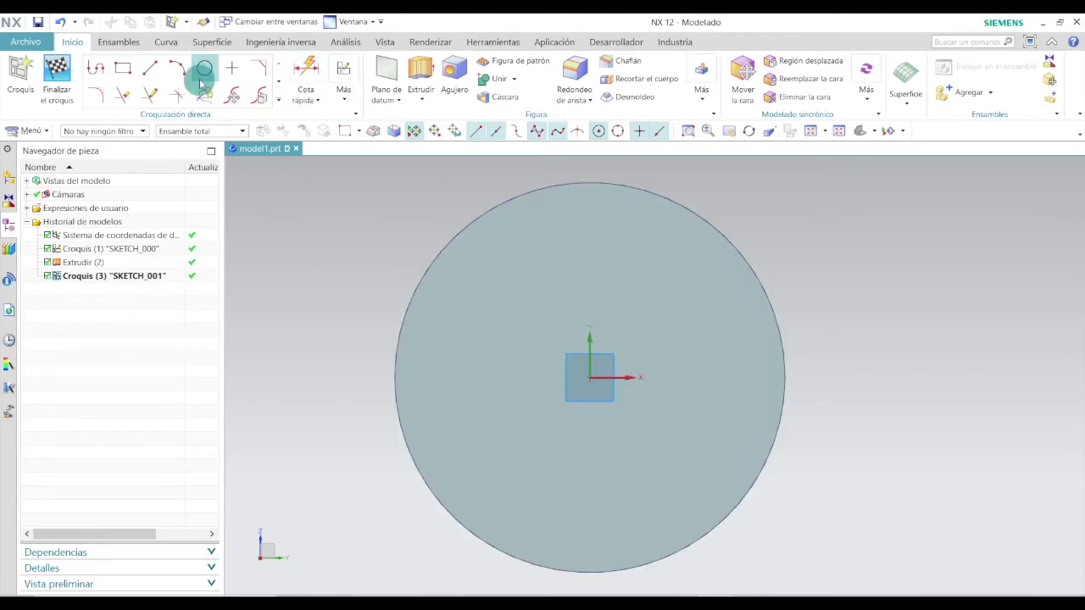
{"action": "left_click", "coordinate": [201, 76]}
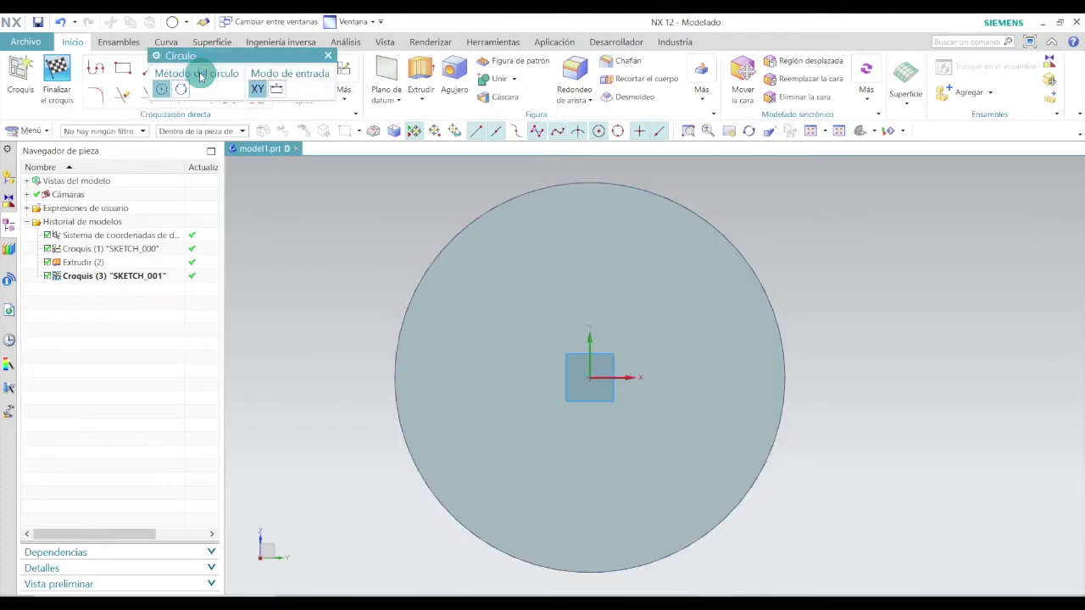
{"action": "left_click", "coordinate": [589, 376]}
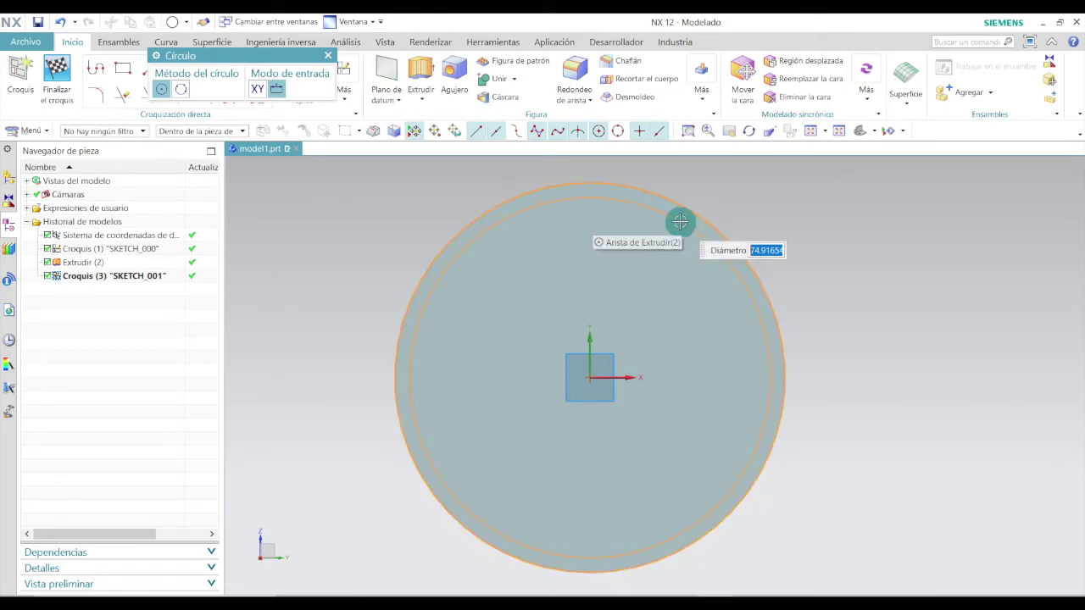
{"action": "left_click", "coordinate": [681, 222]}
{"action": "key", "text": "Escape"}
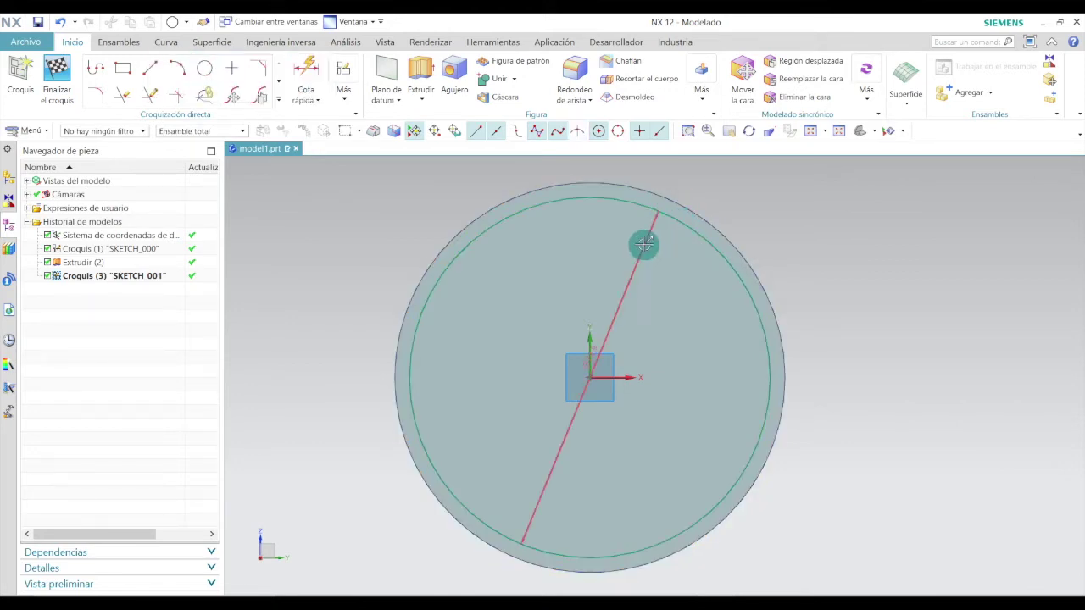
{"action": "left_click", "coordinate": [647, 249]}
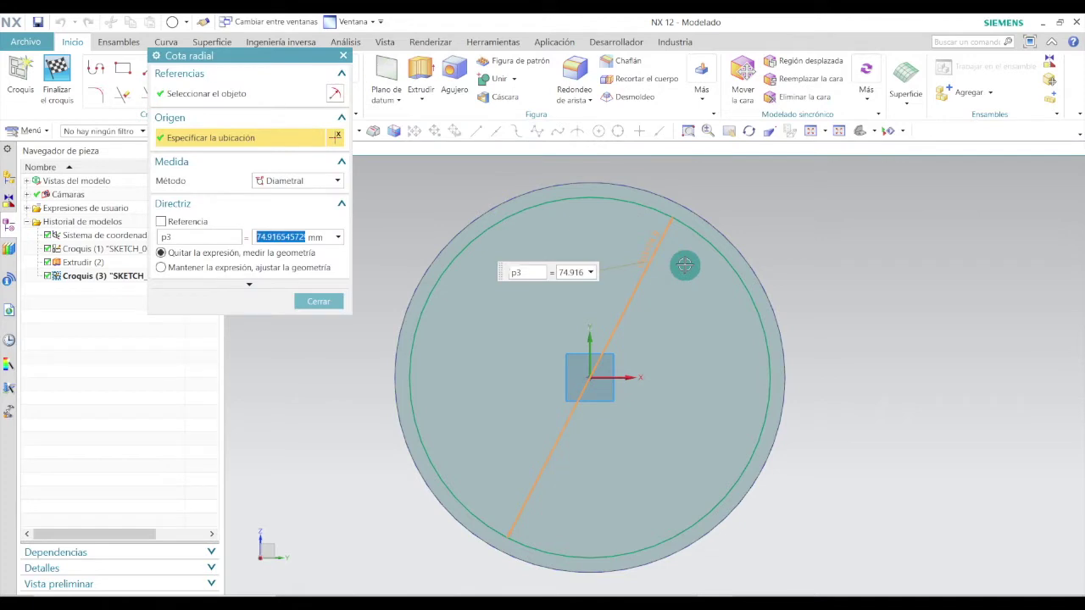
{"action": "key", "text": "Return"}
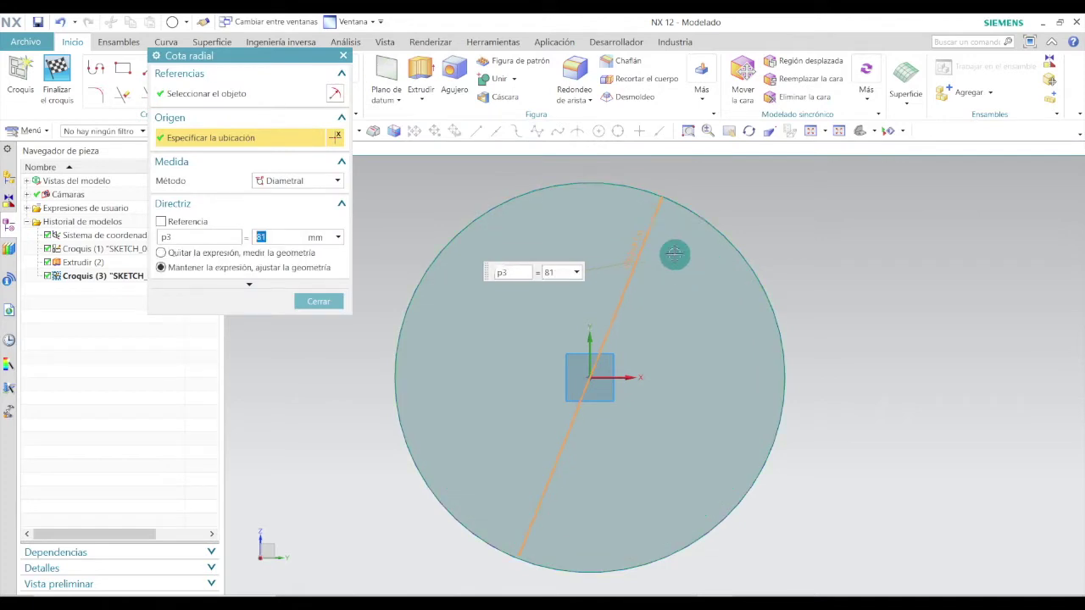
Draw a second circle centred on the sketch origin, inside the 81 mm circle, and set its diameter to 75 mm.
{"action": "left_click", "coordinate": [312, 303]}
{"action": "left_click", "coordinate": [198, 67]}
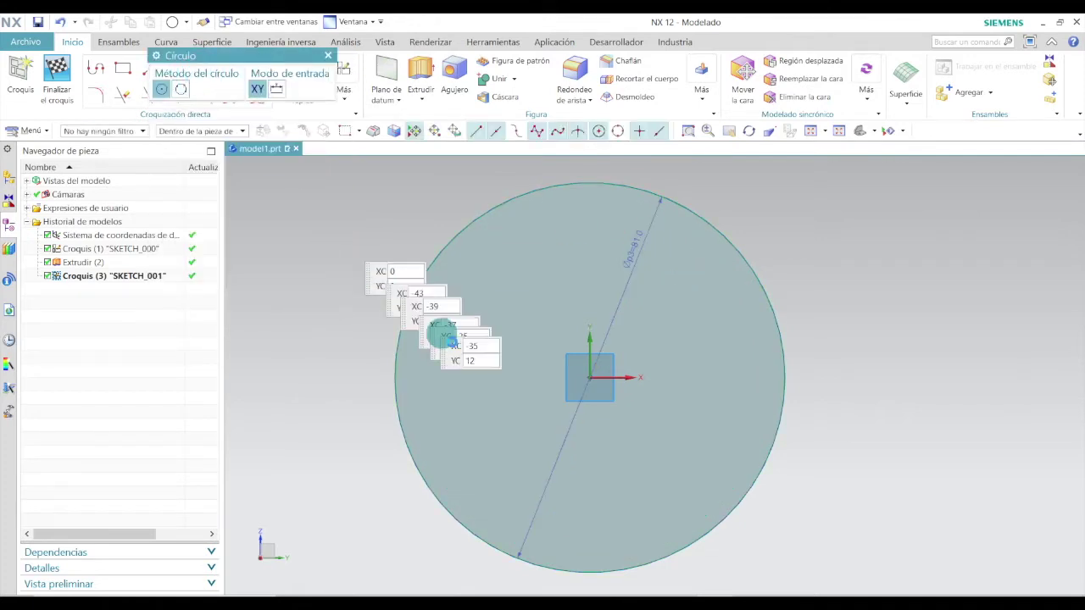
{"action": "left_click", "coordinate": [590, 377]}
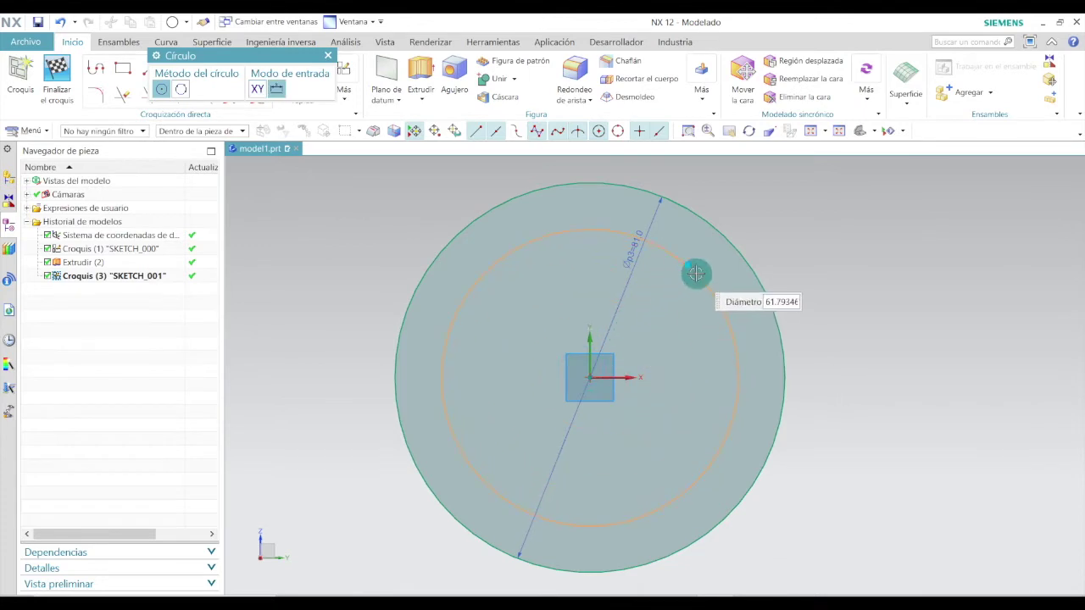
{"action": "left_click", "coordinate": [695, 273]}
{"action": "key", "text": "Escape"}
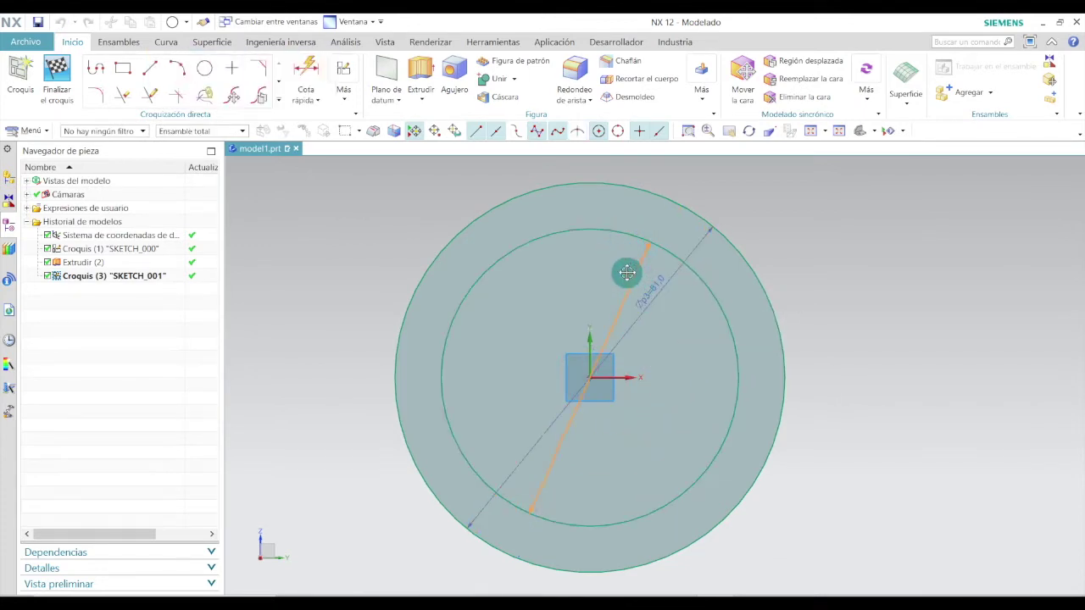
{"action": "left_click", "coordinate": [628, 270]}
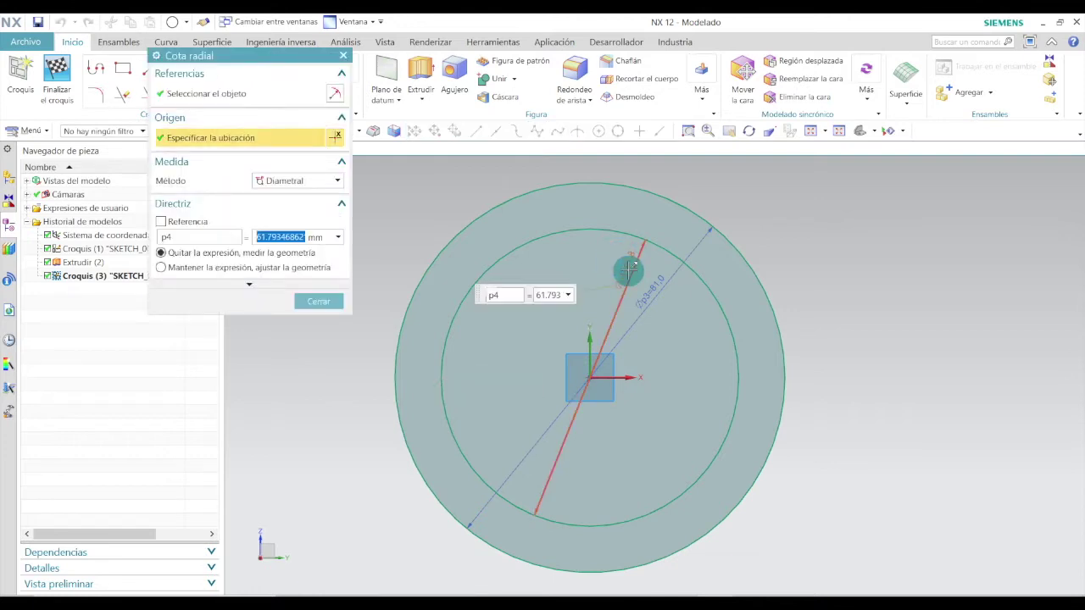
{"action": "key", "text": "Return"}
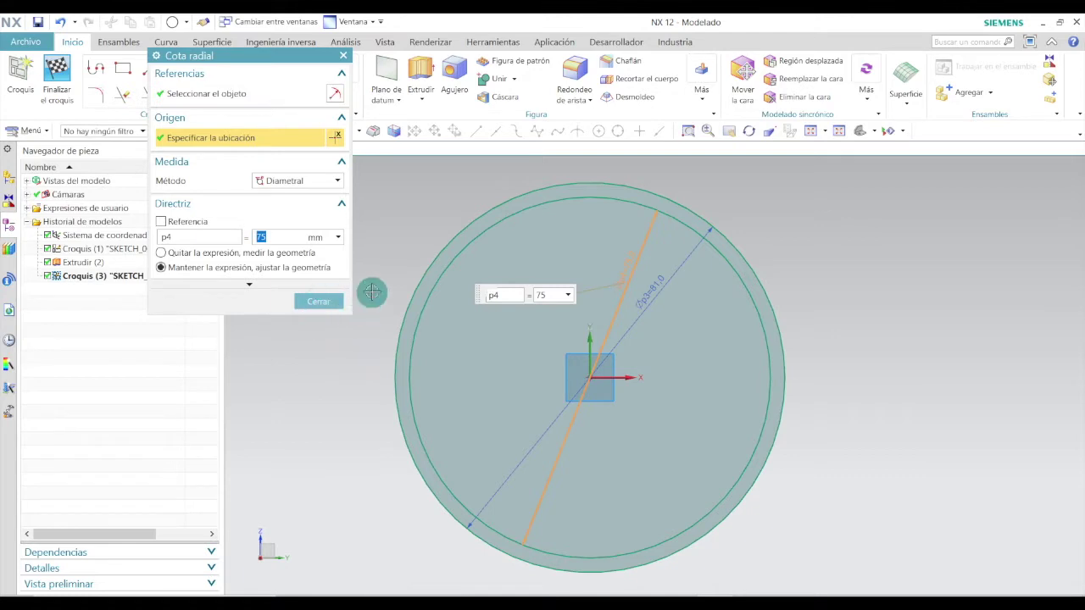
{"action": "left_click", "coordinate": [318, 300]}
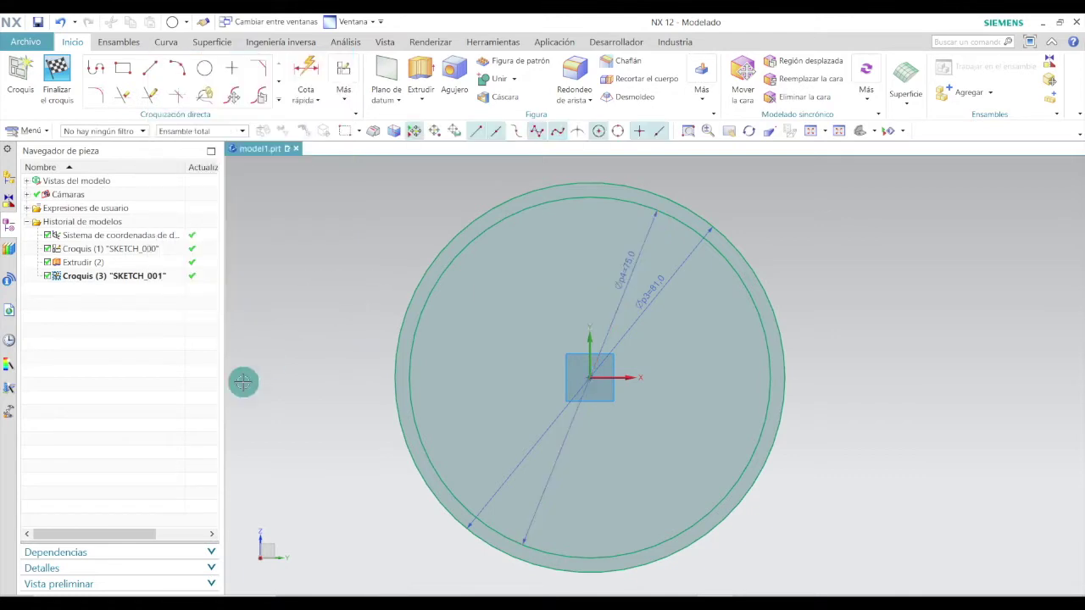
Draw a third concentric circle centred on the origin and set its diameter to 68 mm.
{"action": "left_click", "coordinate": [207, 68]}
{"action": "left_click", "coordinate": [590, 376]}
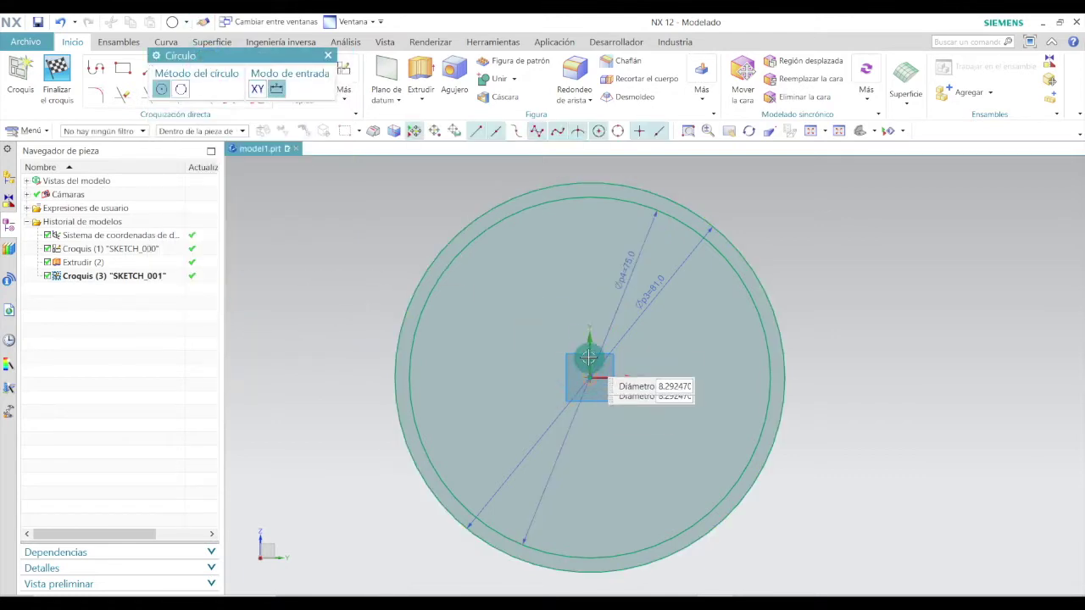
{"action": "left_click", "coordinate": [566, 262]}
{"action": "key", "text": "Escape"}
{"action": "scroll", "coordinate": [598, 347], "scroll_direction": "up", "scroll_amount": 3}
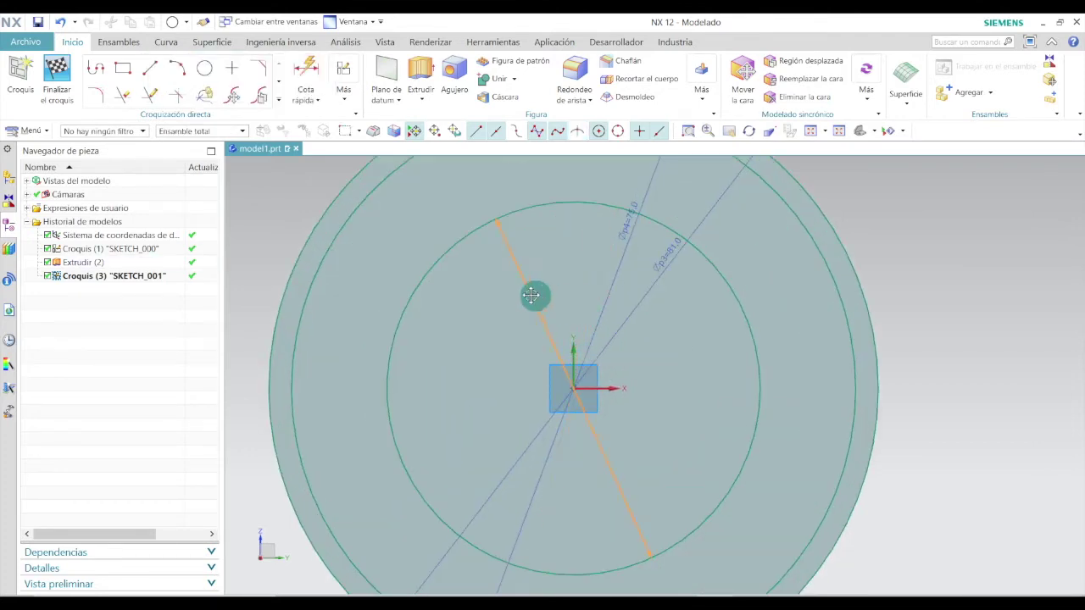
{"action": "left_click", "coordinate": [513, 293]}
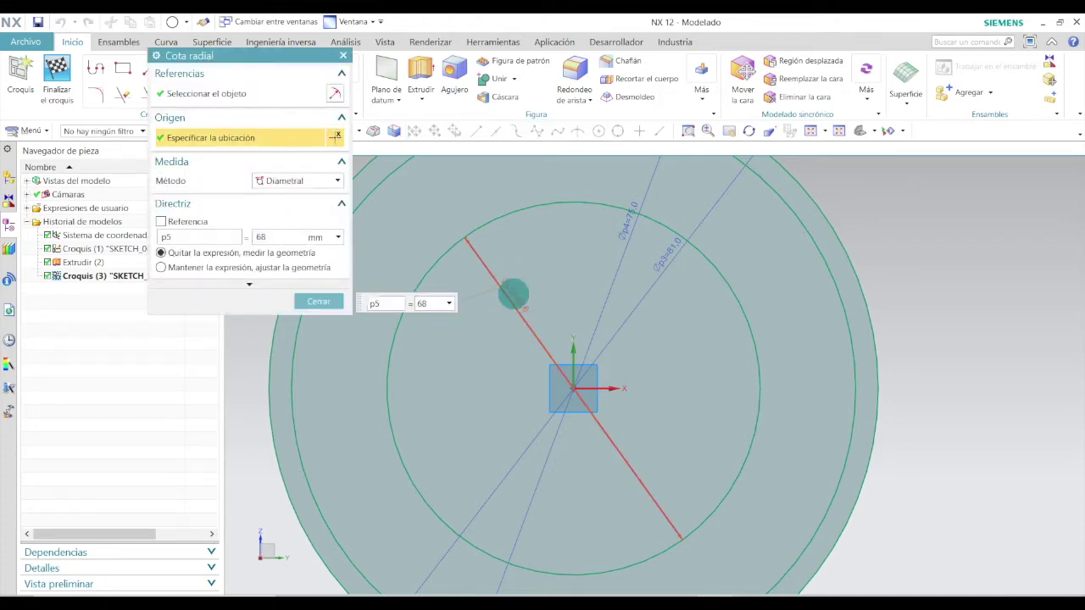
{"action": "type", "text": "68"}
{"action": "key", "text": "Return"}
{"action": "left_click", "coordinate": [319, 301]}
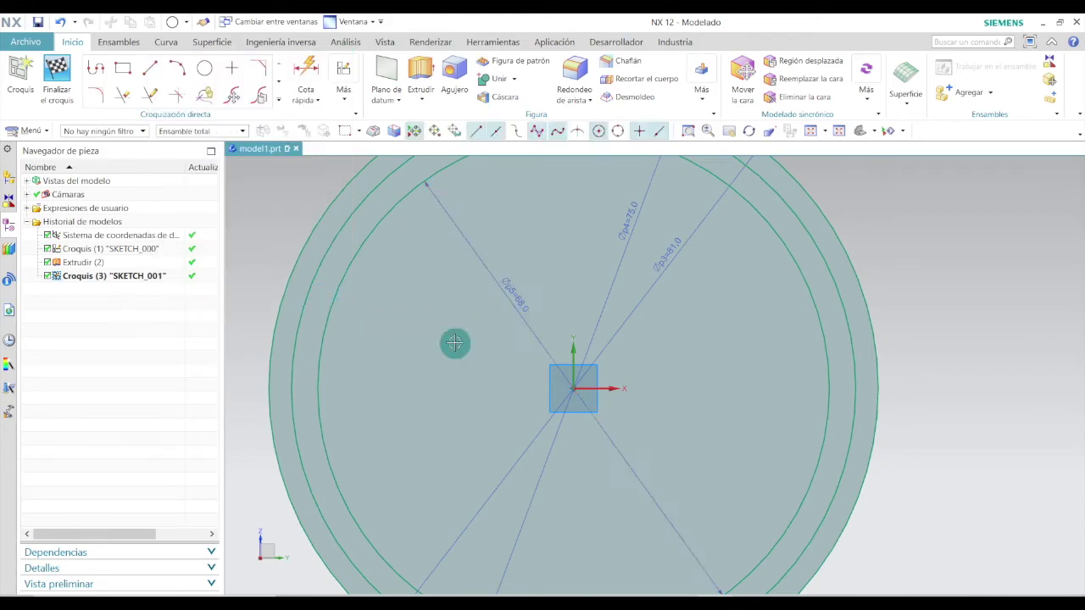
{"action": "scroll", "coordinate": [455, 343], "scroll_direction": "down", "scroll_amount": 2}
{"action": "key", "text": "alt+Tab"}
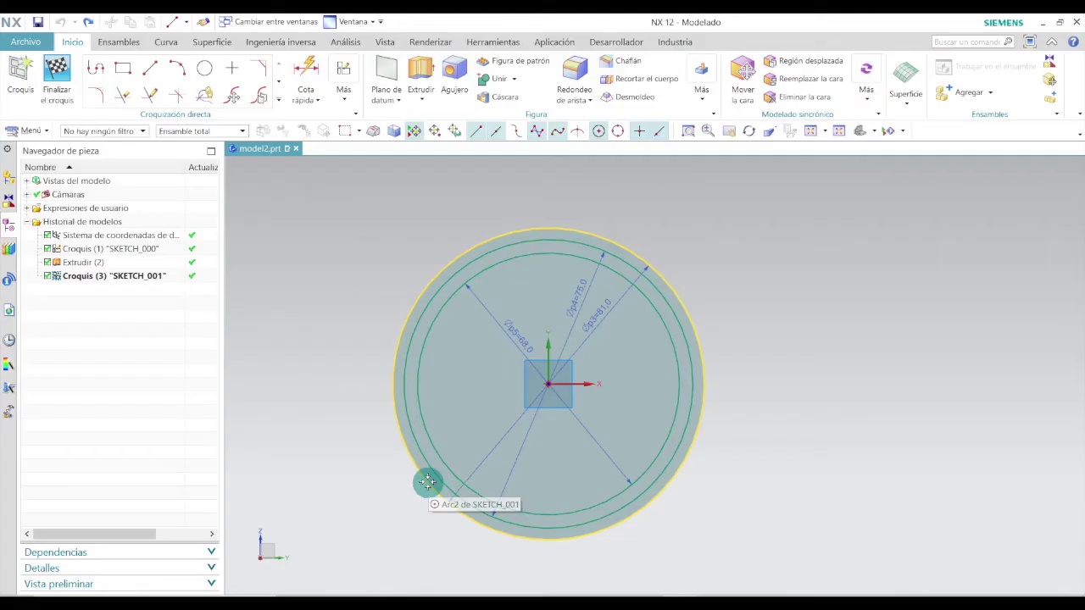
Draw a vertical line from the sketch origin upward past the outermost circle.
{"action": "left_click", "coordinate": [153, 75]}
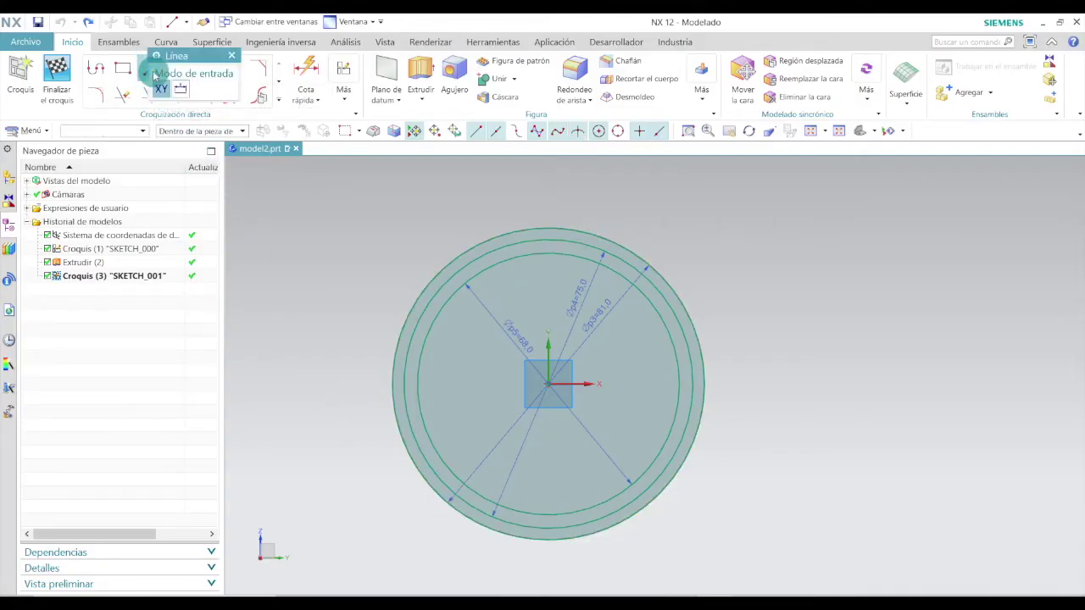
{"action": "left_click", "coordinate": [548, 384]}
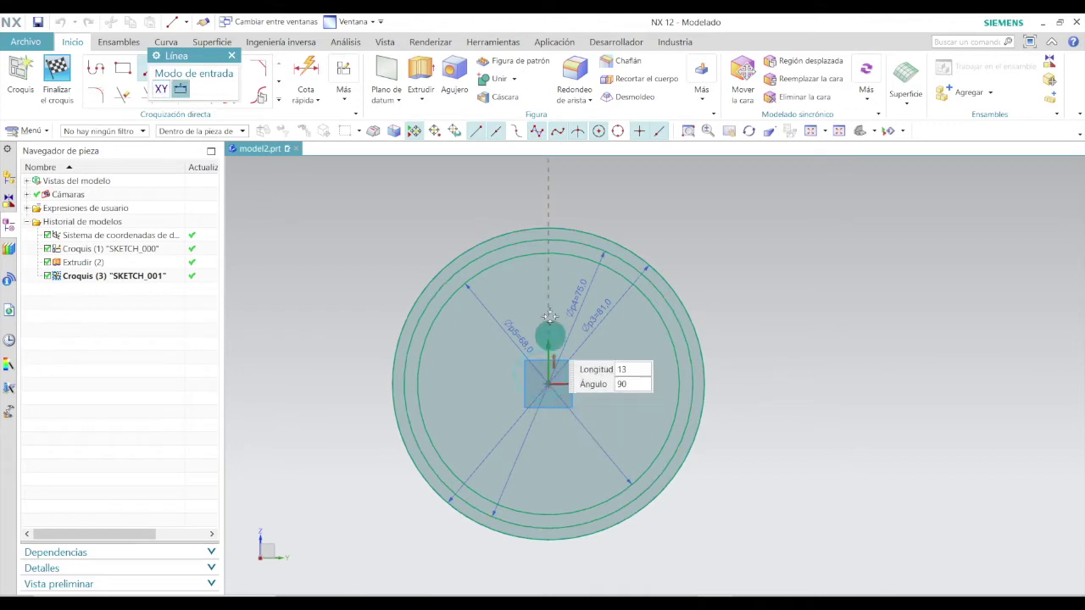
{"action": "left_click", "coordinate": [545, 194]}
{"action": "key", "text": "Escape"}
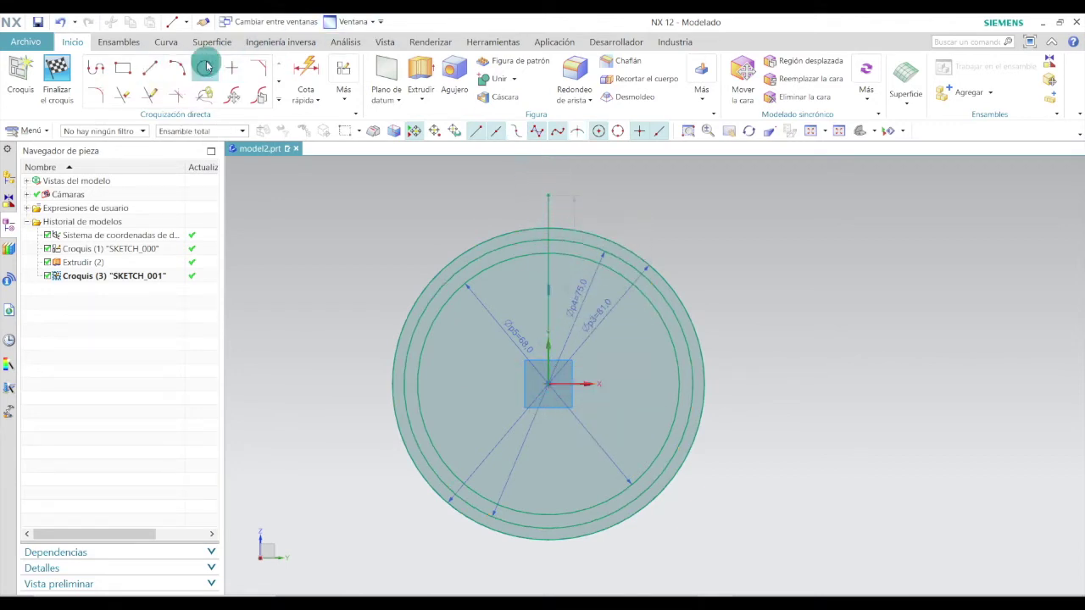
Draw an inclined line about 52 mm long from the origin past the outermost circle, to the right of the vertical line.
{"action": "left_click", "coordinate": [160, 71]}
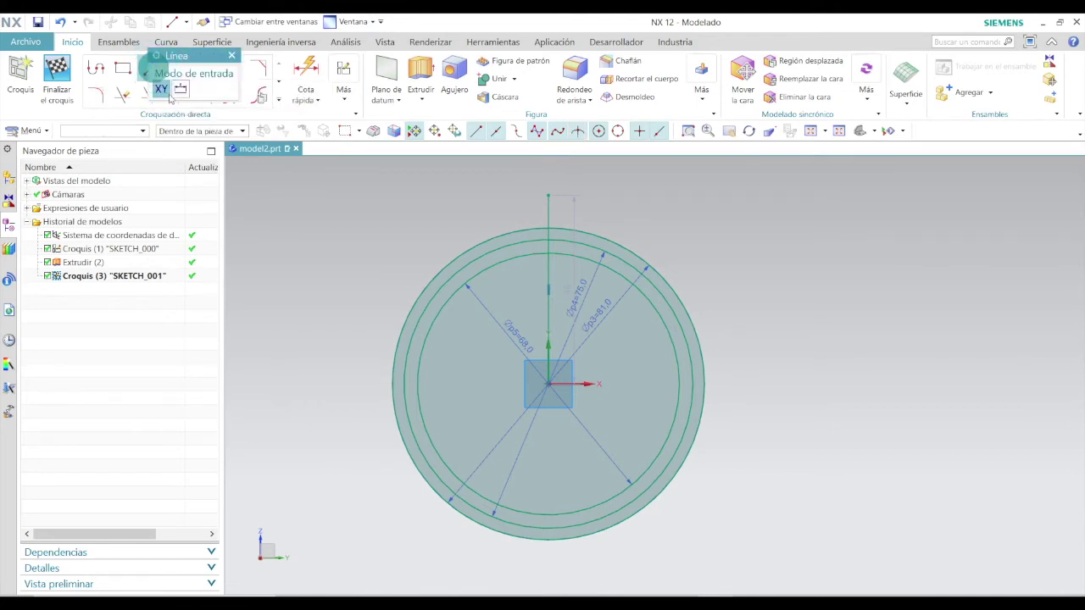
{"action": "left_click", "coordinate": [549, 386]}
{"action": "scroll", "coordinate": [621, 204], "scroll_direction": "up", "scroll_amount": 3}
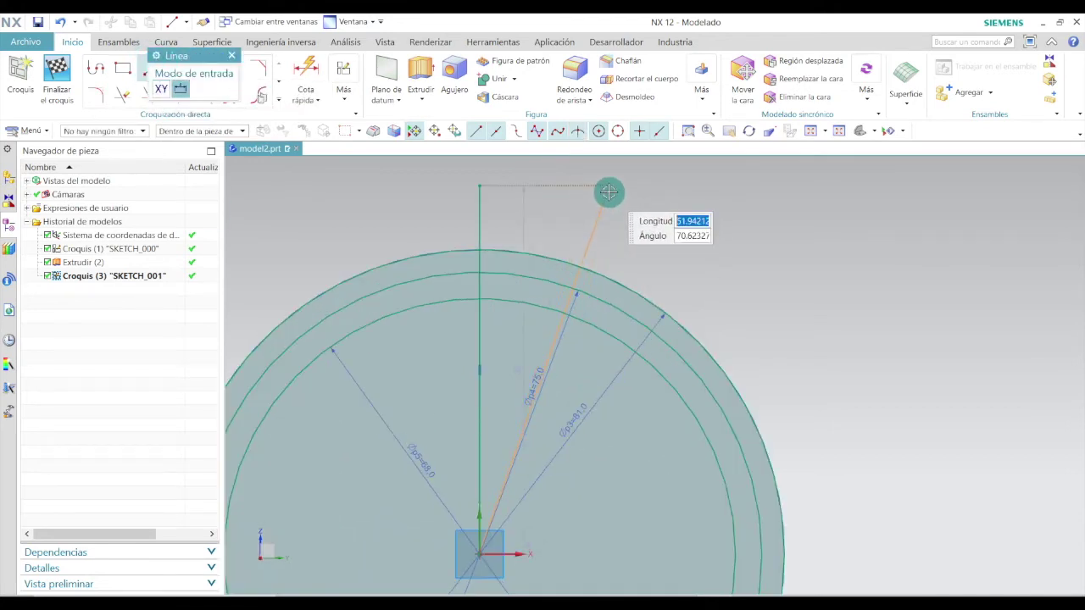
{"action": "left_click", "coordinate": [609, 192]}
{"action": "key", "text": "Escape"}
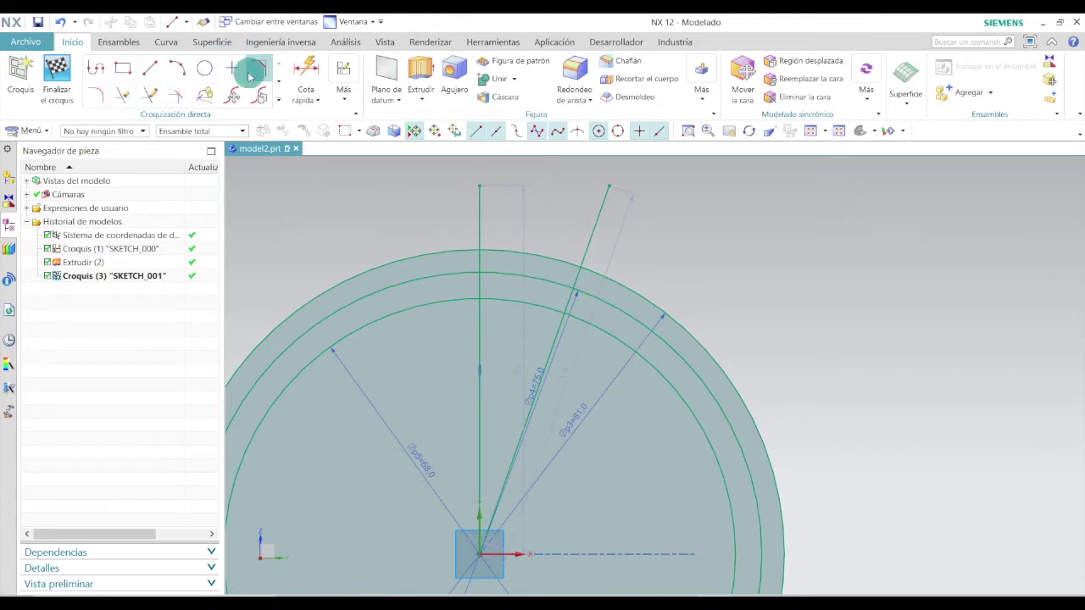
Add an angular dimension between the vertical line and the inclined line and set it to 15 degrees.
{"action": "left_click", "coordinate": [310, 101]}
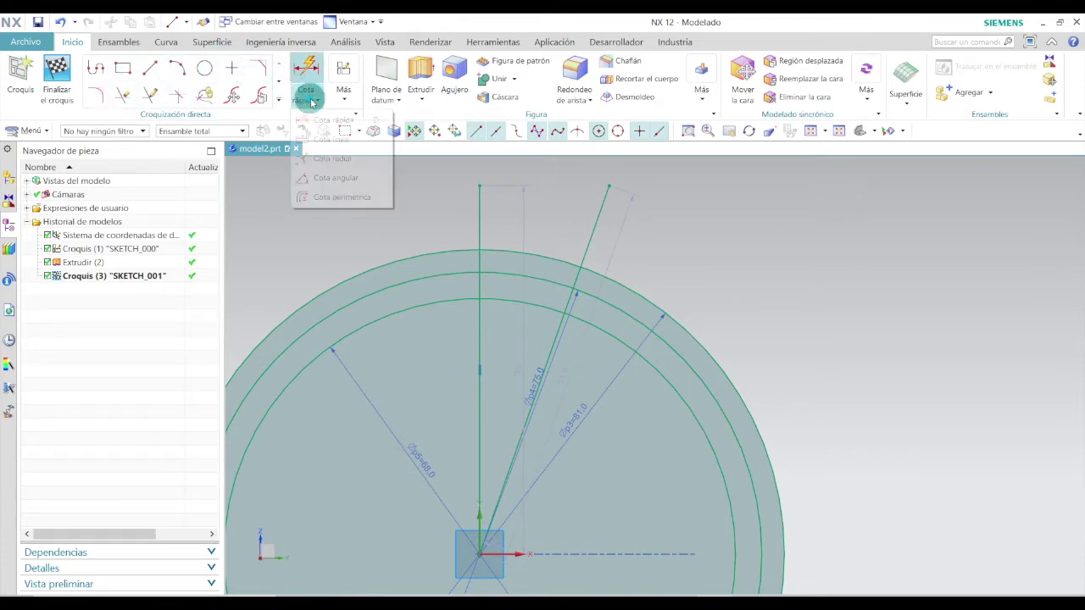
{"action": "left_click", "coordinate": [314, 177]}
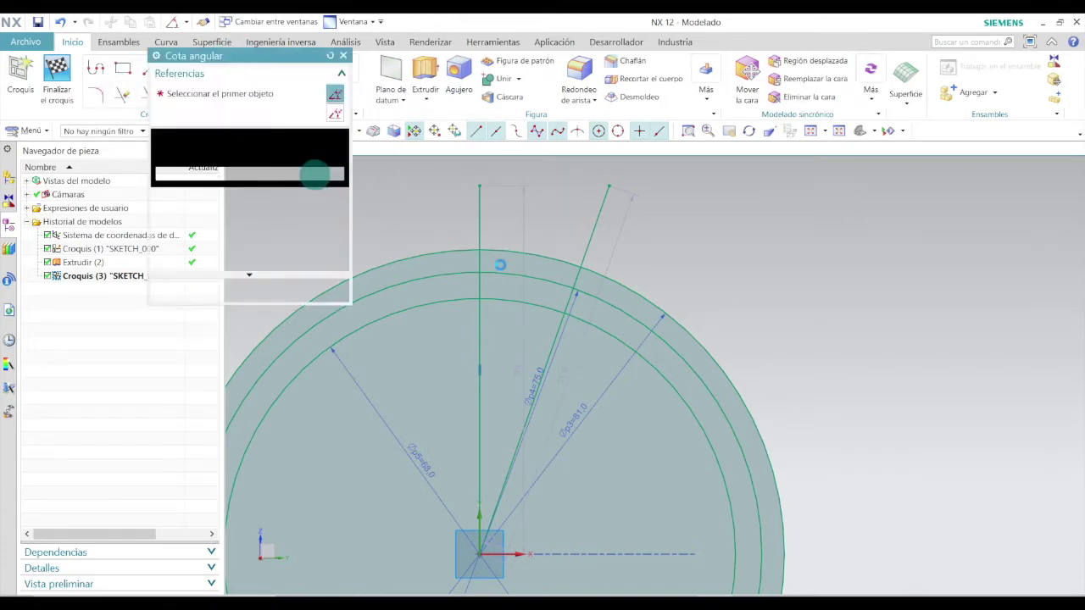
{"action": "left_click", "coordinate": [479, 213]}
{"action": "left_click", "coordinate": [591, 236]}
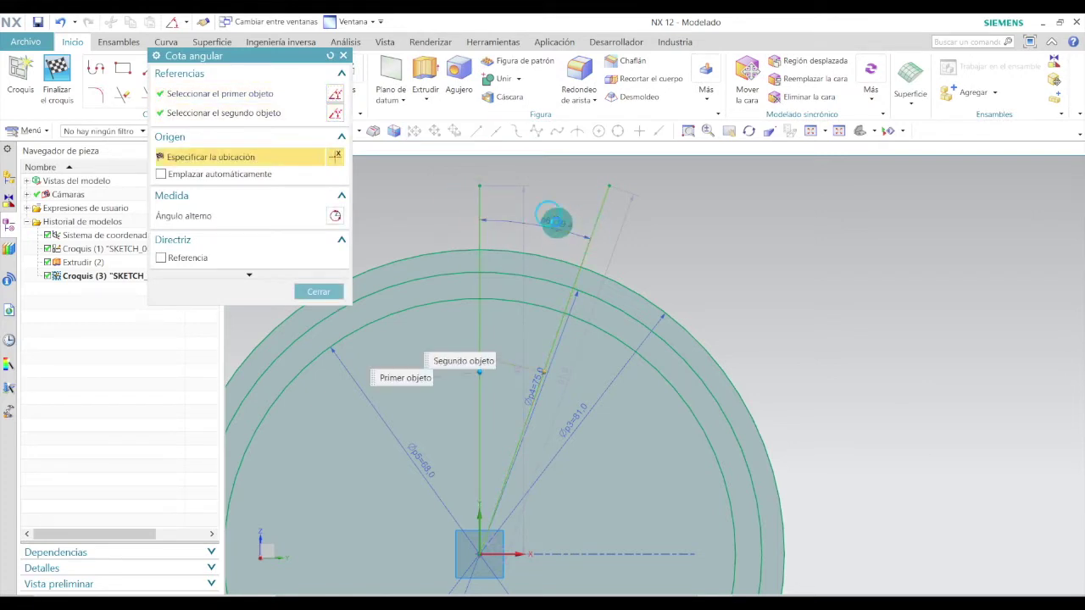
{"action": "left_click", "coordinate": [577, 236]}
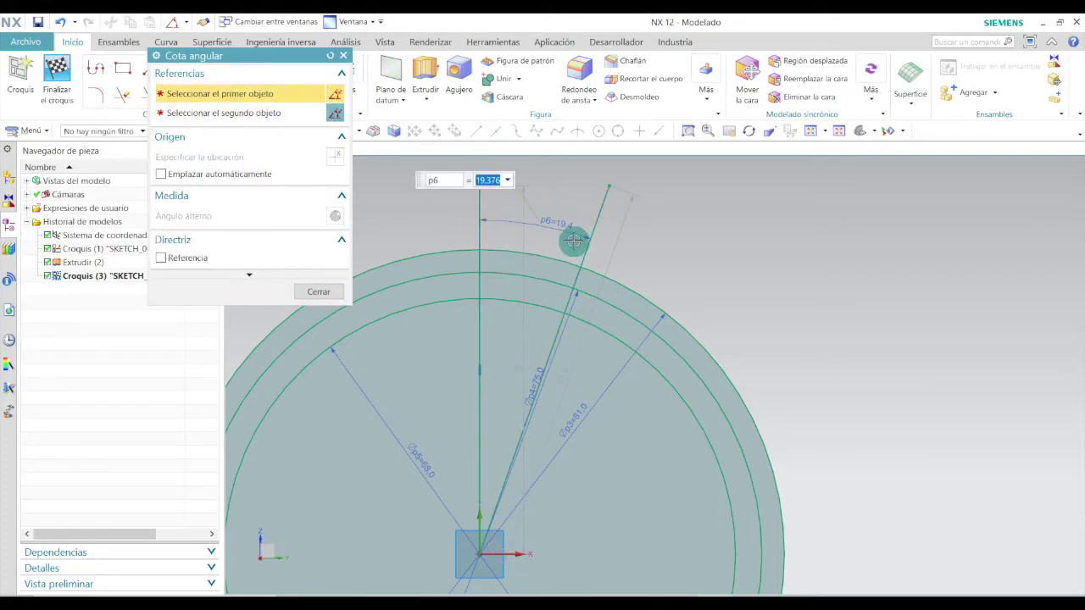
{"action": "type", "text": "15"}
{"action": "key", "text": "Return"}
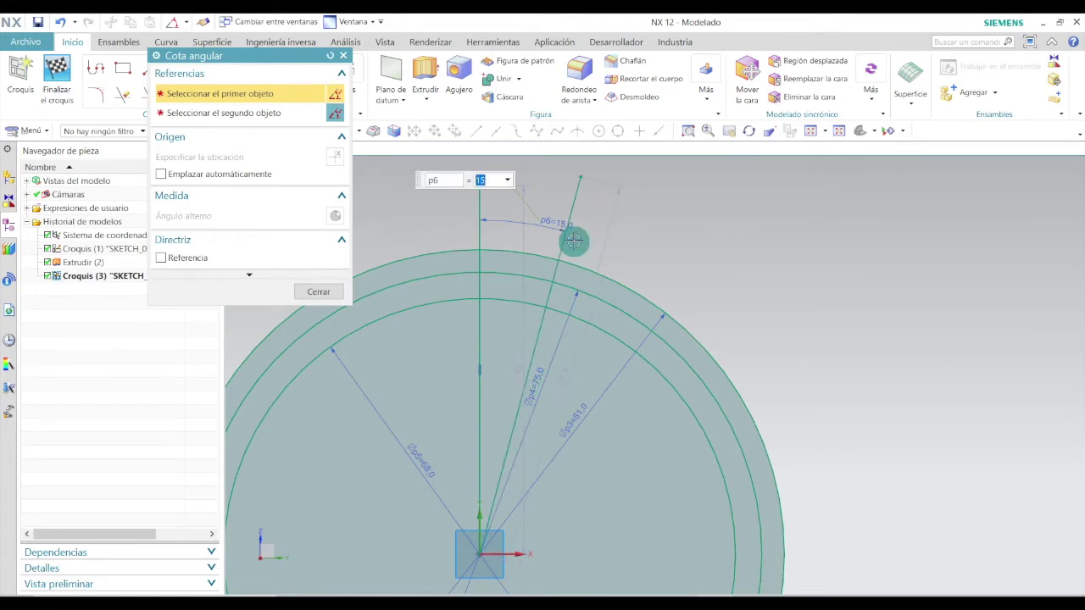
{"action": "left_click", "coordinate": [326, 291]}
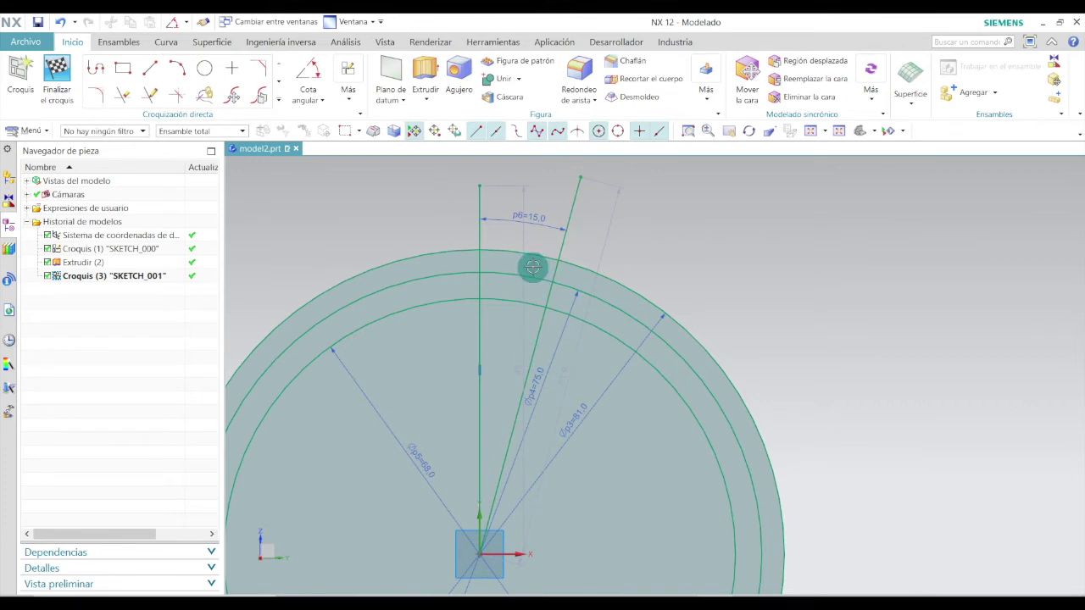
Draw a line about 11 mm long, tangent to the 75 mm circle, from its intersection with the inclined line past the vertical line.
{"action": "scroll", "coordinate": [530, 266], "scroll_direction": "up", "scroll_amount": 5}
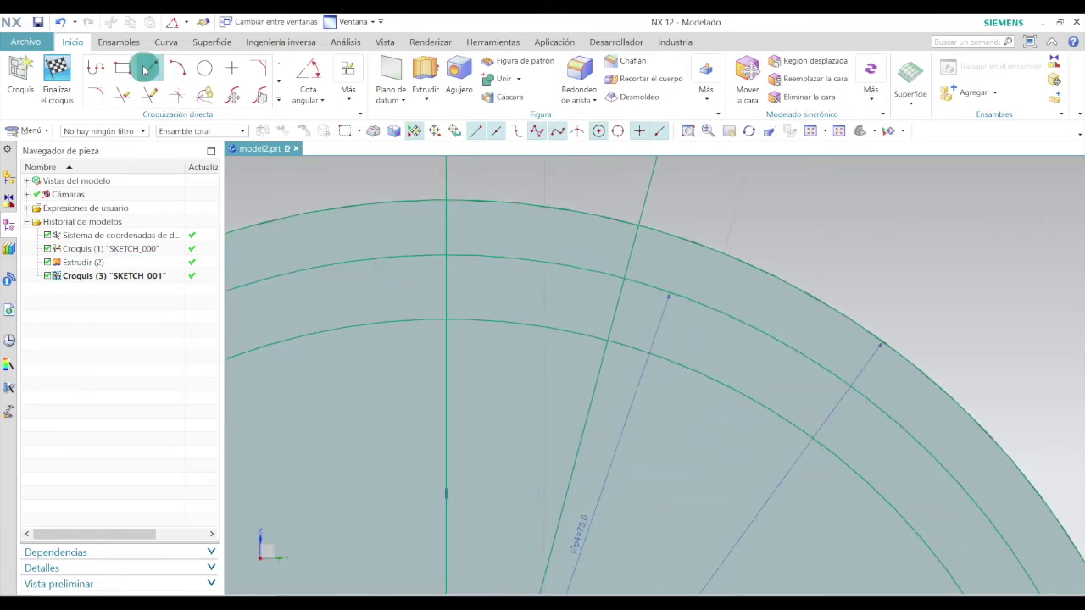
{"action": "left_click", "coordinate": [150, 68]}
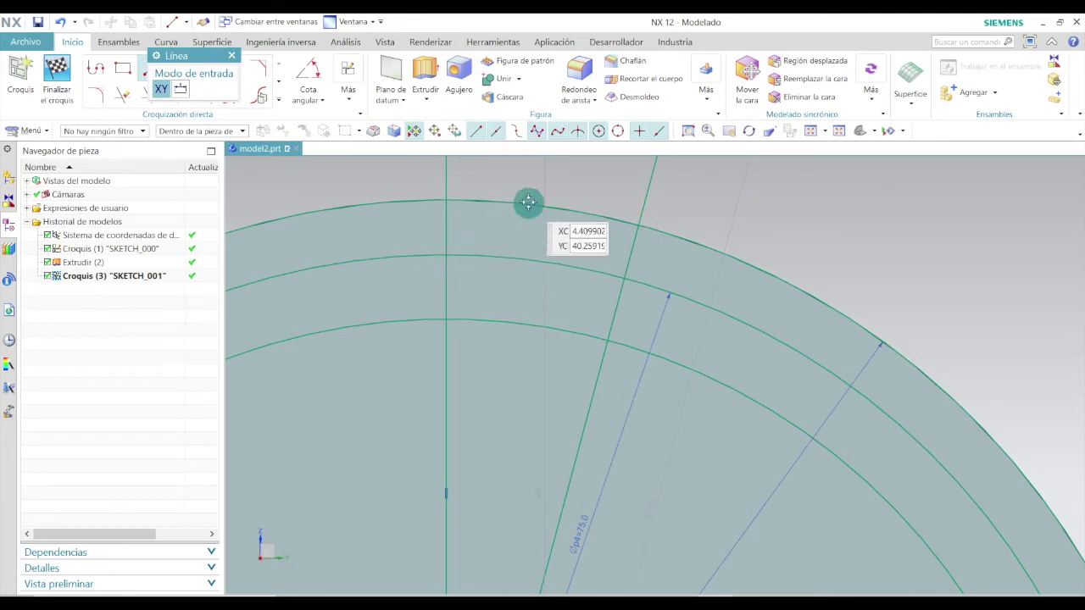
{"action": "left_click", "coordinate": [575, 133]}
{"action": "scroll", "coordinate": [616, 284], "scroll_direction": "up", "scroll_amount": 2}
{"action": "scroll", "coordinate": [623, 280], "scroll_direction": "down", "scroll_amount": 2}
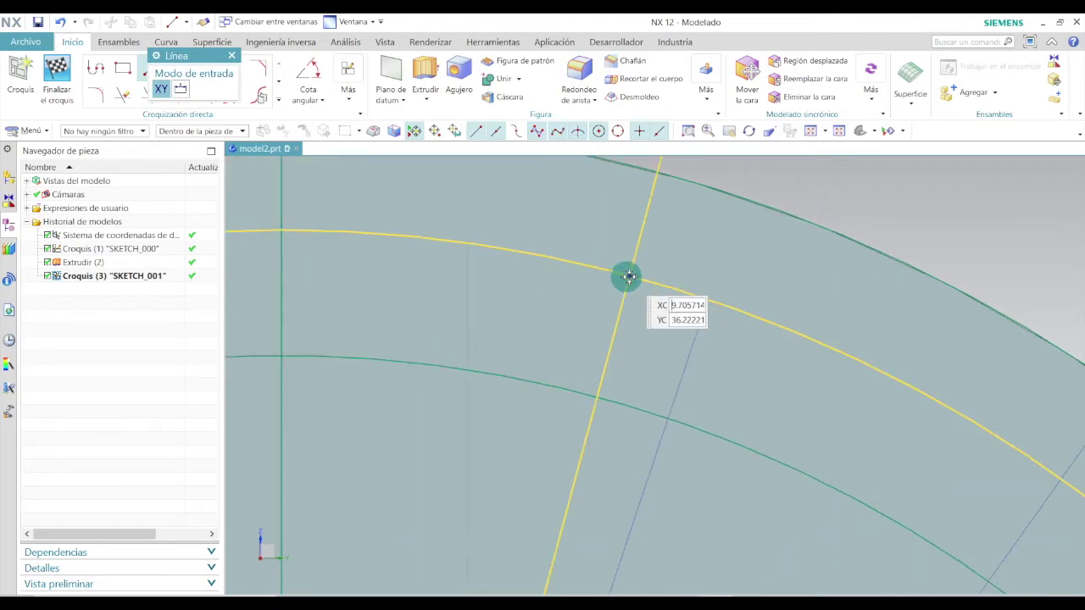
{"action": "left_click", "coordinate": [629, 278]}
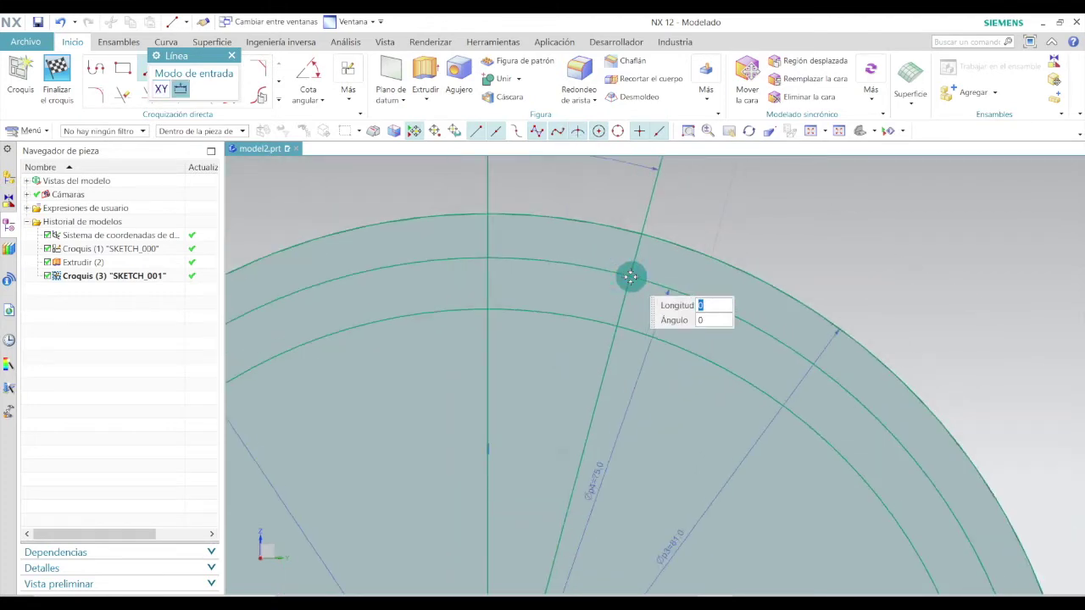
{"action": "scroll", "coordinate": [630, 277], "scroll_direction": "up", "scroll_amount": 2}
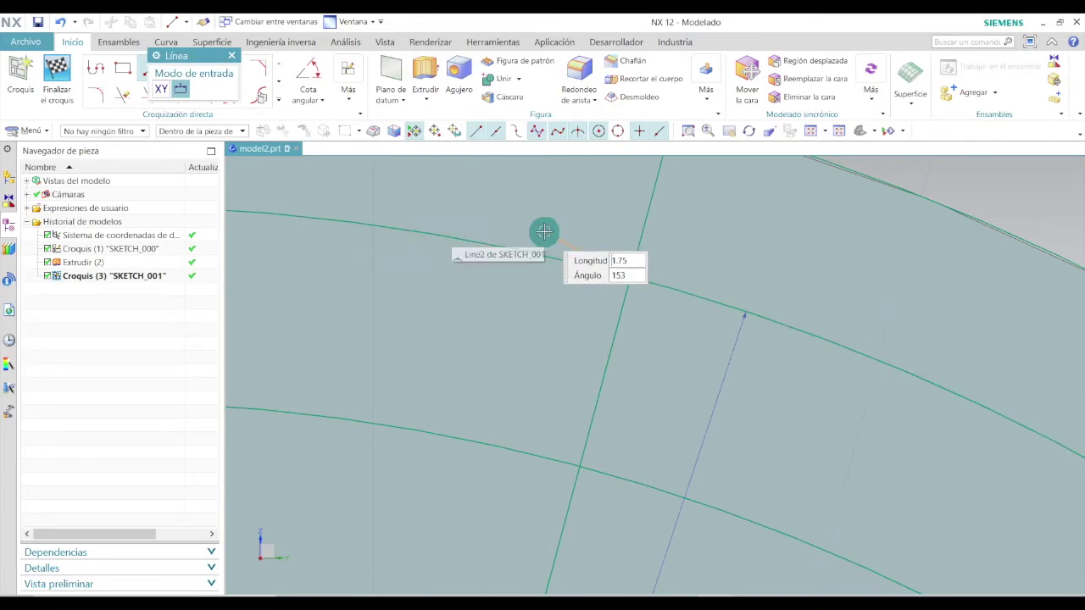
{"action": "scroll", "coordinate": [540, 234], "scroll_direction": "down", "scroll_amount": 3}
{"action": "scroll", "coordinate": [415, 207], "scroll_direction": "up", "scroll_amount": 3}
{"action": "scroll", "coordinate": [414, 207], "scroll_direction": "down", "scroll_amount": 3}
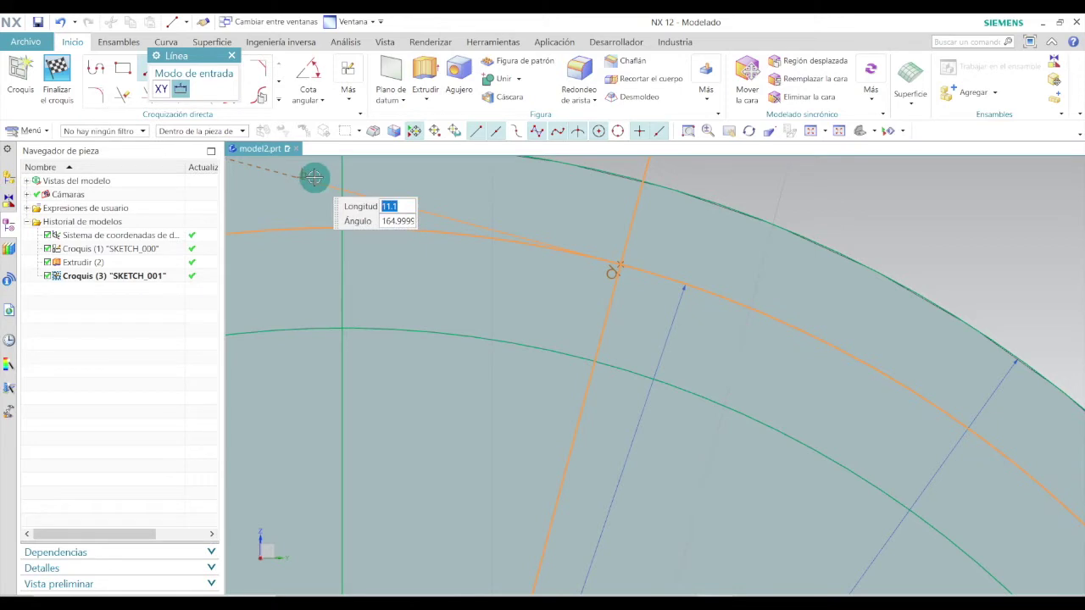
{"action": "left_click", "coordinate": [313, 176]}
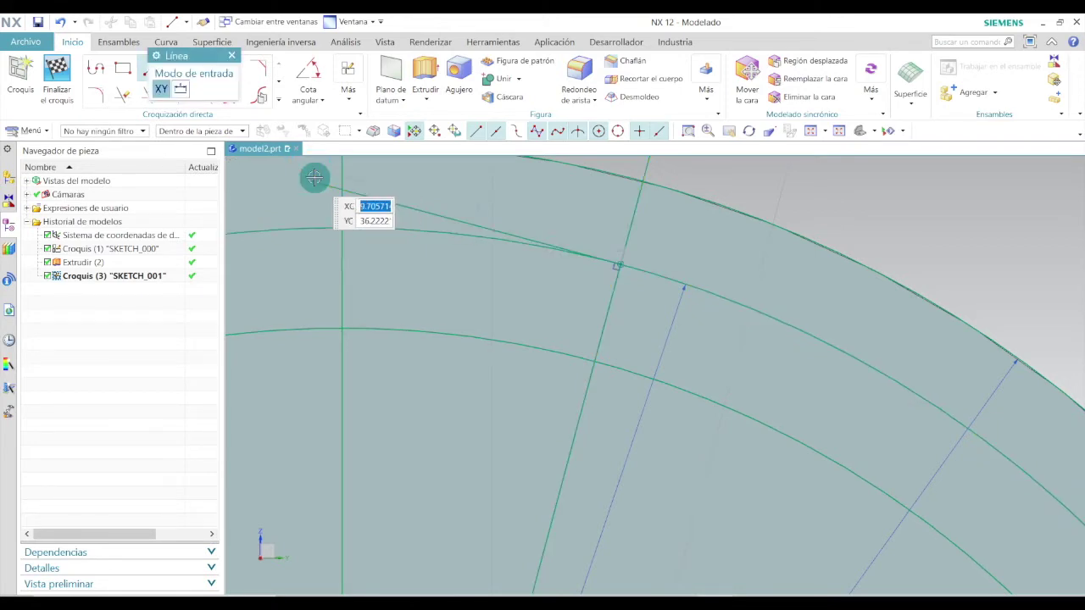
{"action": "key", "text": "Escape"}
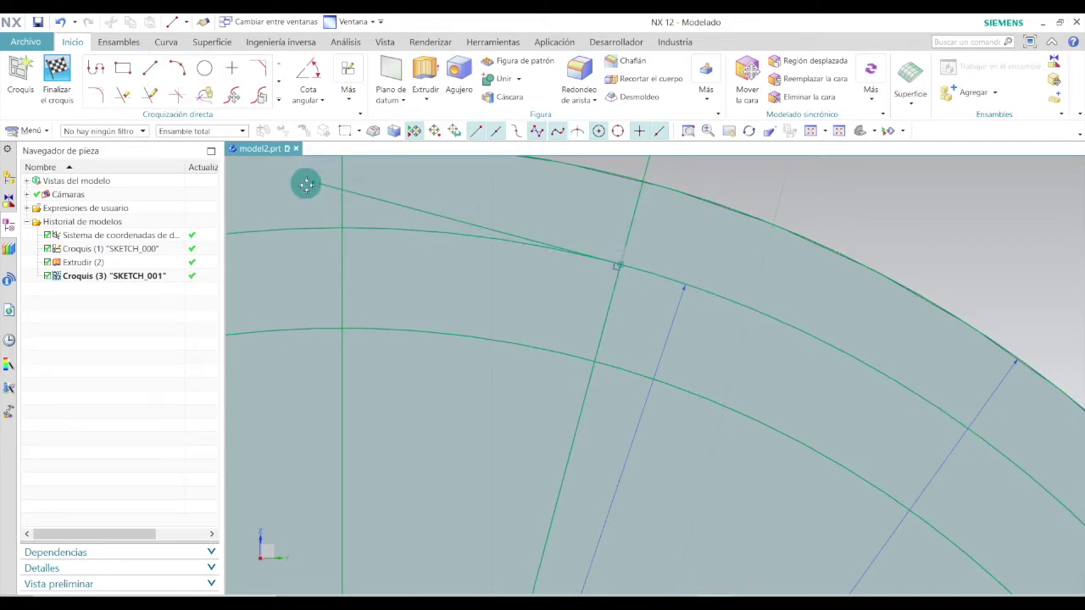
Draw a circle centred where the inclined line meets the 75 mm circle, passing through the intersection of the tangent and vertical lines.
{"action": "left_click", "coordinate": [208, 70]}
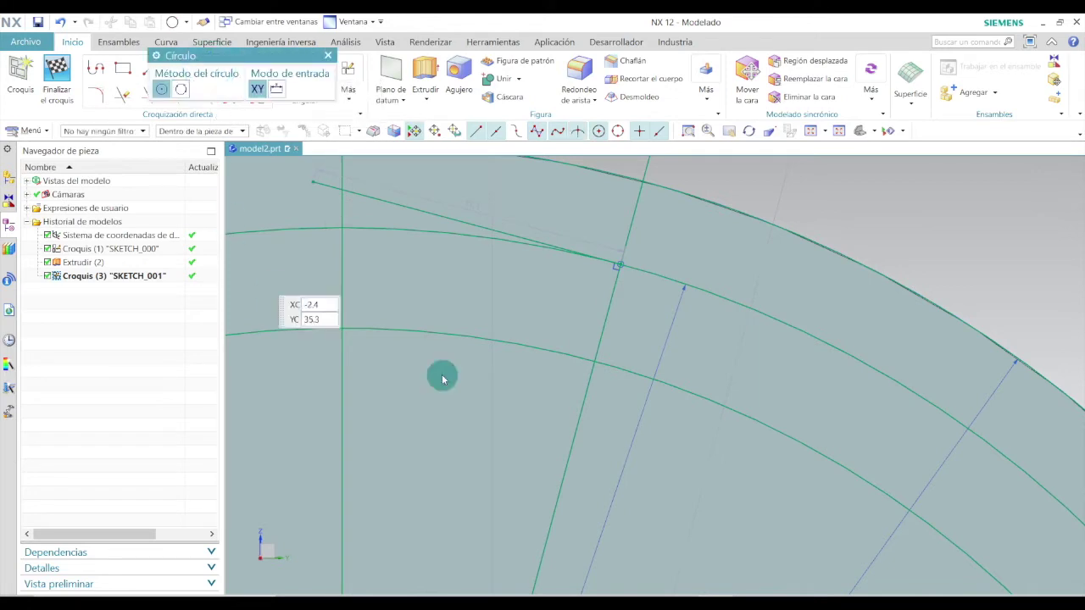
{"action": "left_click", "coordinate": [619, 265]}
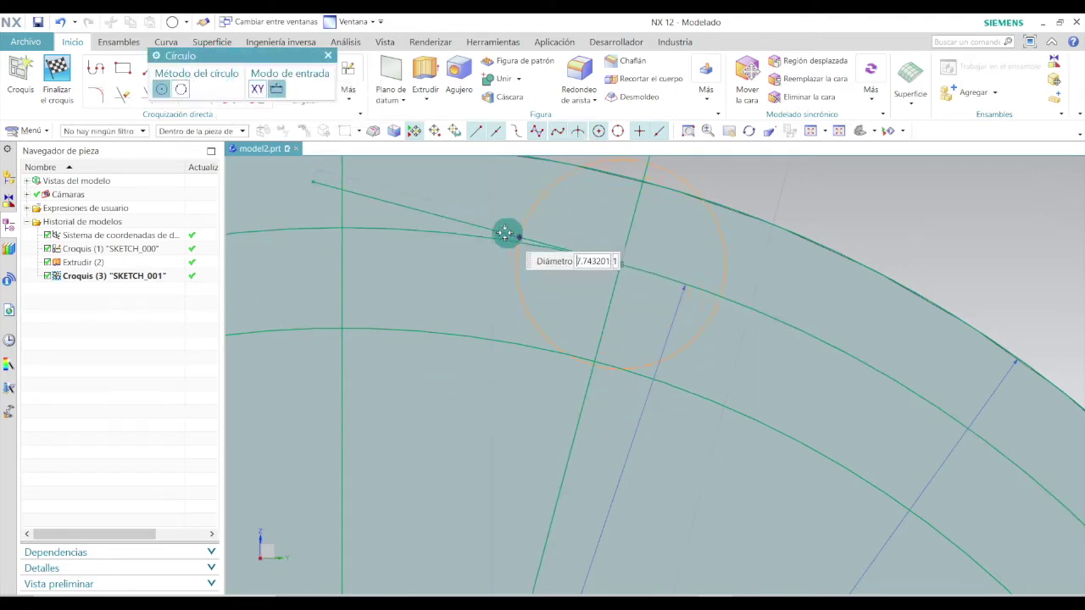
{"action": "scroll", "coordinate": [331, 185], "scroll_direction": "up", "scroll_amount": 4}
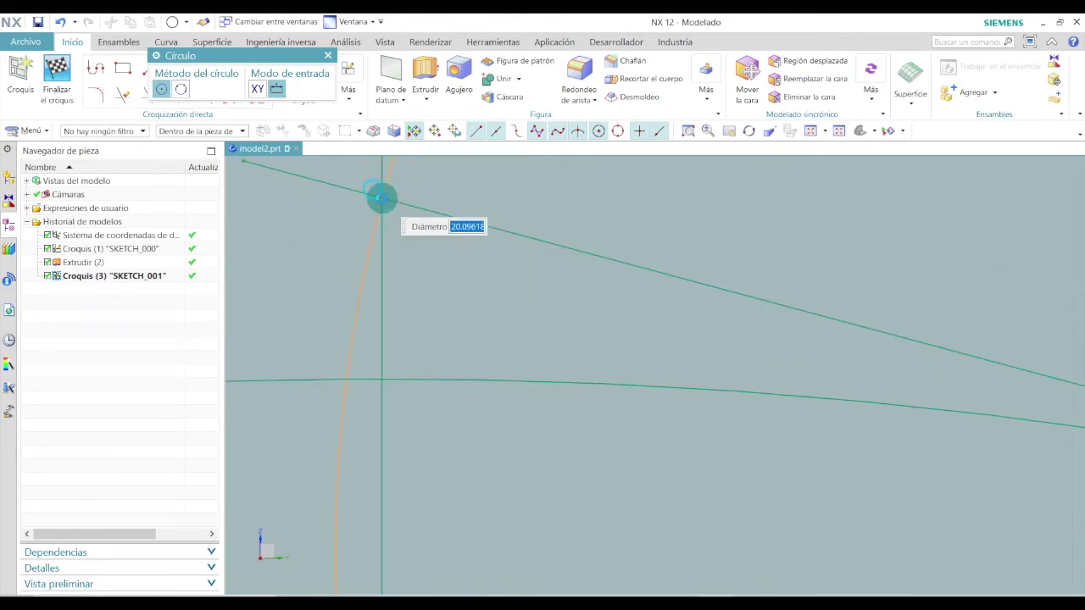
{"action": "left_click", "coordinate": [382, 198]}
{"action": "scroll", "coordinate": [395, 312], "scroll_direction": "down", "scroll_amount": 2}
{"action": "scroll", "coordinate": [395, 312], "scroll_direction": "down", "scroll_amount": 2}
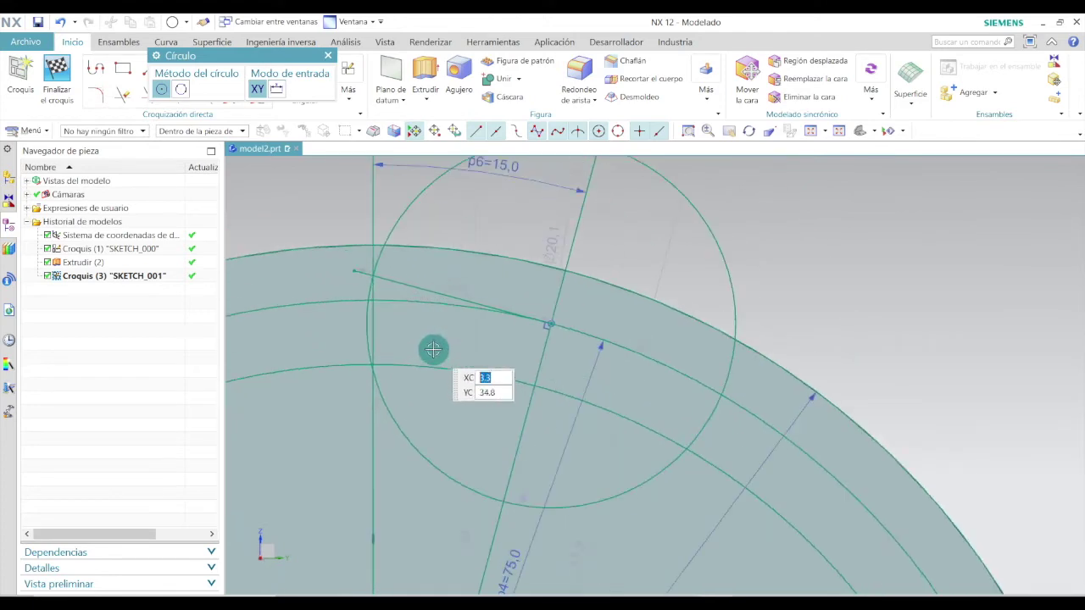
Trim the vertical line above the outermost circle and the small construction circle's arc beyond it, up to the inclined line.
{"action": "key", "text": "Escape"}
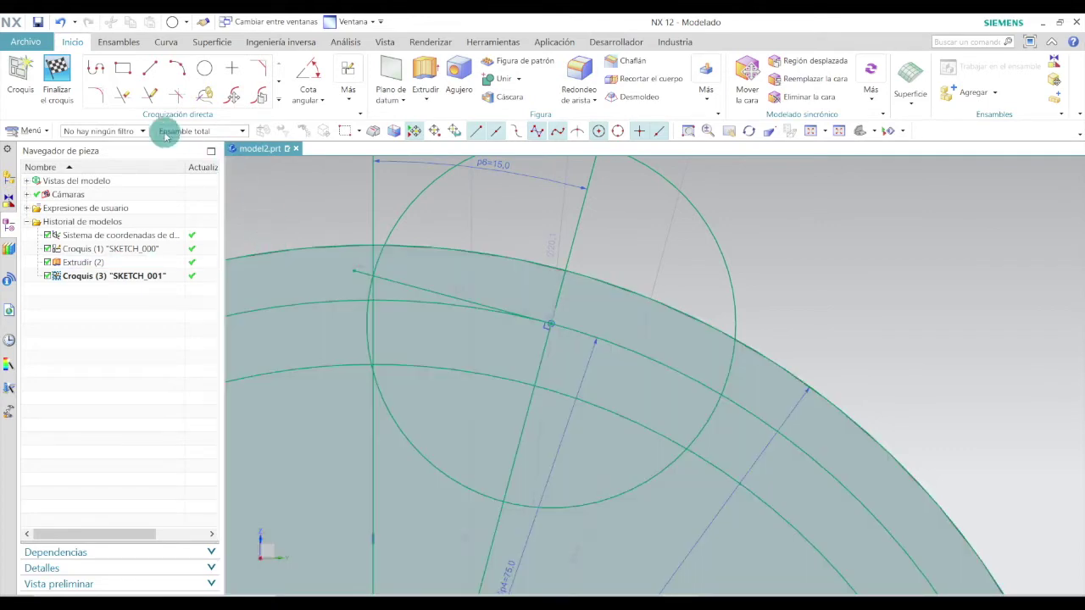
{"action": "left_click", "coordinate": [126, 98]}
{"action": "scroll", "coordinate": [306, 238], "scroll_direction": "up", "scroll_amount": 3}
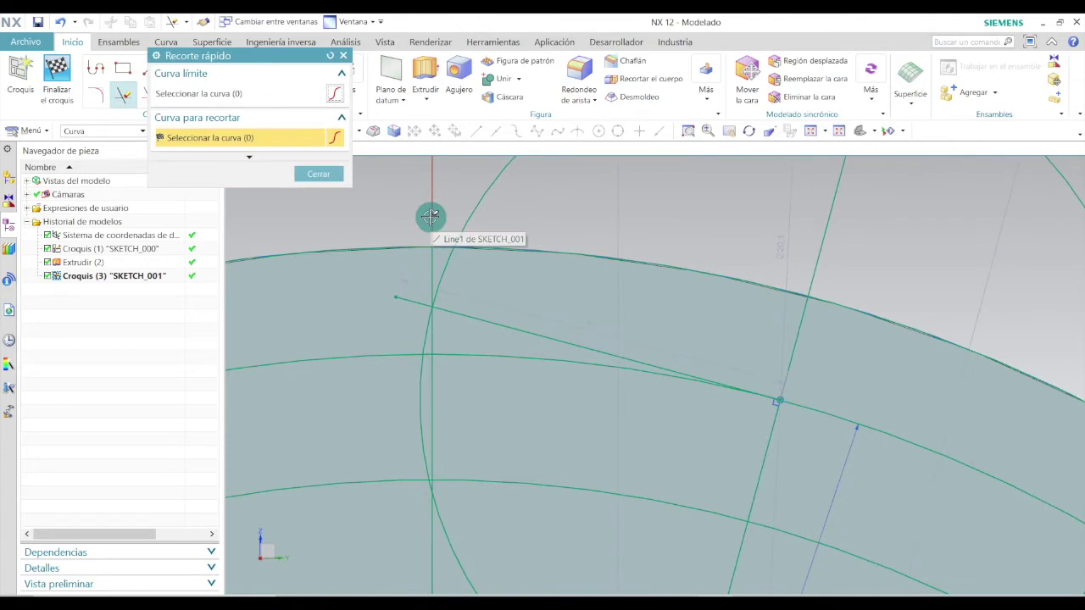
{"action": "left_click", "coordinate": [431, 216]}
{"action": "scroll", "coordinate": [434, 238], "scroll_direction": "up", "scroll_amount": 2}
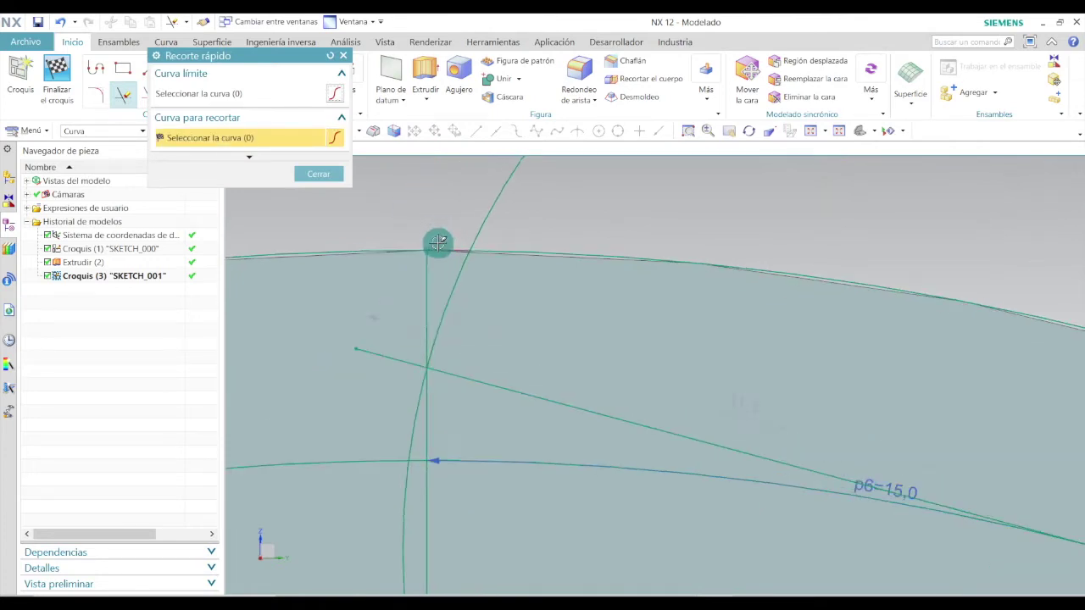
{"action": "left_click", "coordinate": [496, 205]}
Trim the rest of the small circle, keeping only its arc between the 68 mm and 81 mm circles beside the vertical line.
{"action": "scroll", "coordinate": [567, 339], "scroll_direction": "up", "scroll_amount": 3}
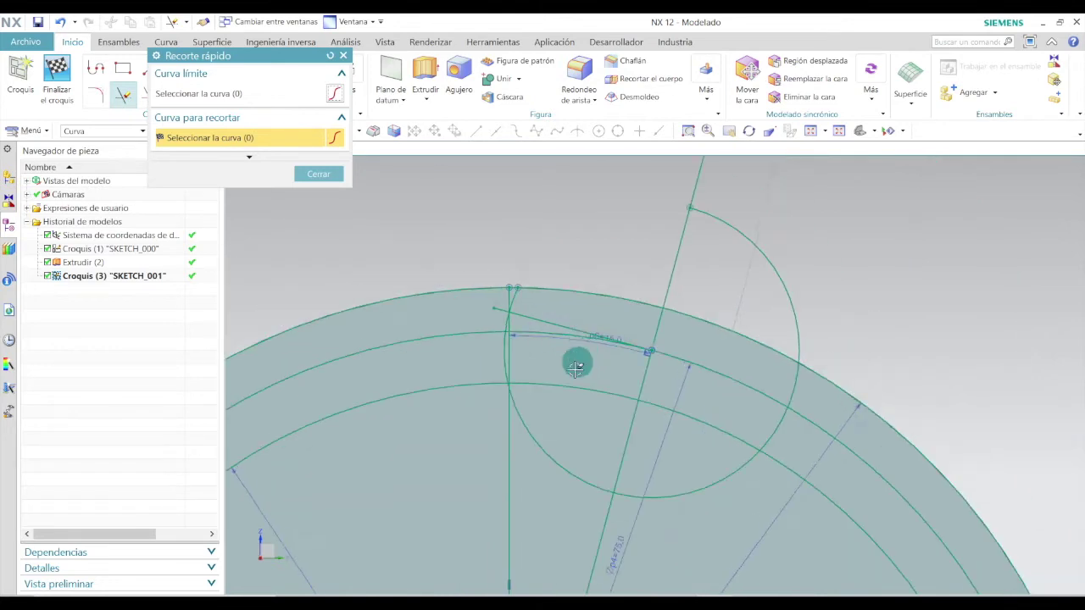
{"action": "scroll", "coordinate": [473, 348], "scroll_direction": "up", "scroll_amount": 3}
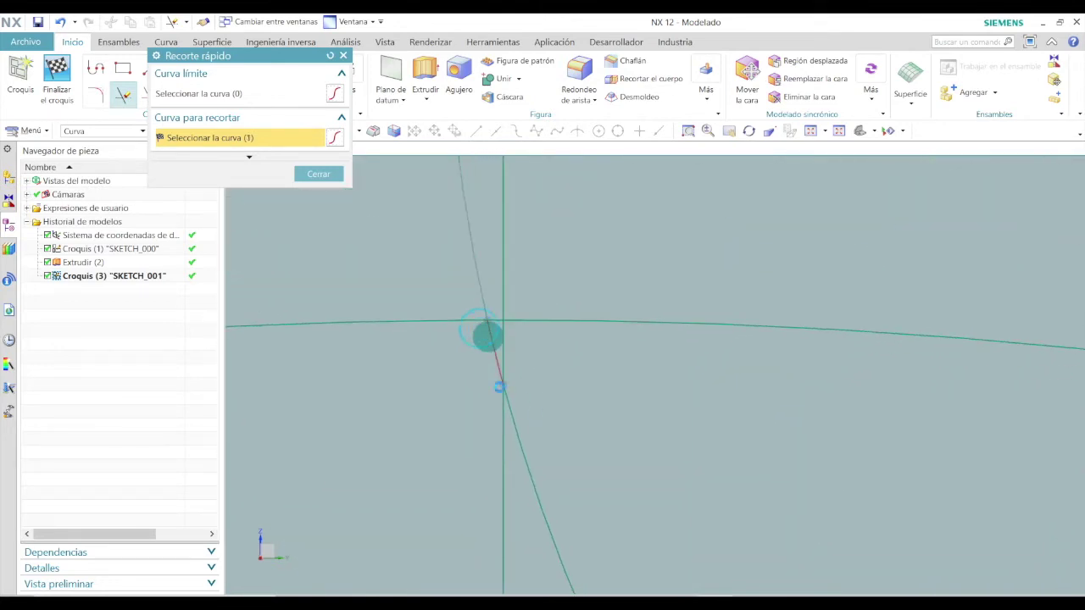
{"action": "scroll", "coordinate": [472, 380], "scroll_direction": "down", "scroll_amount": 6}
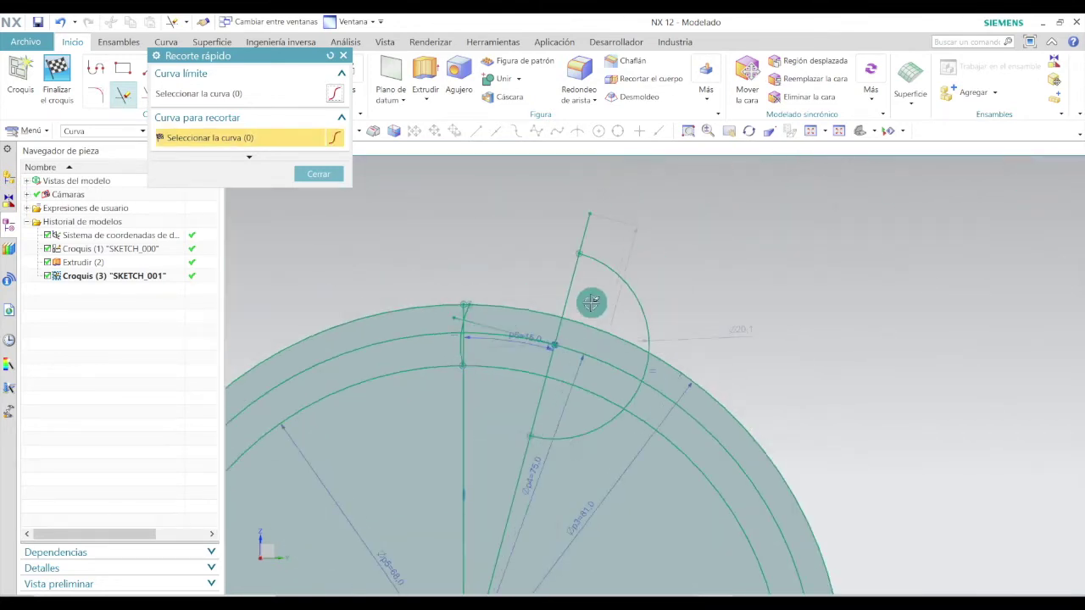
{"action": "scroll", "coordinate": [577, 272], "scroll_direction": "up", "scroll_amount": 3}
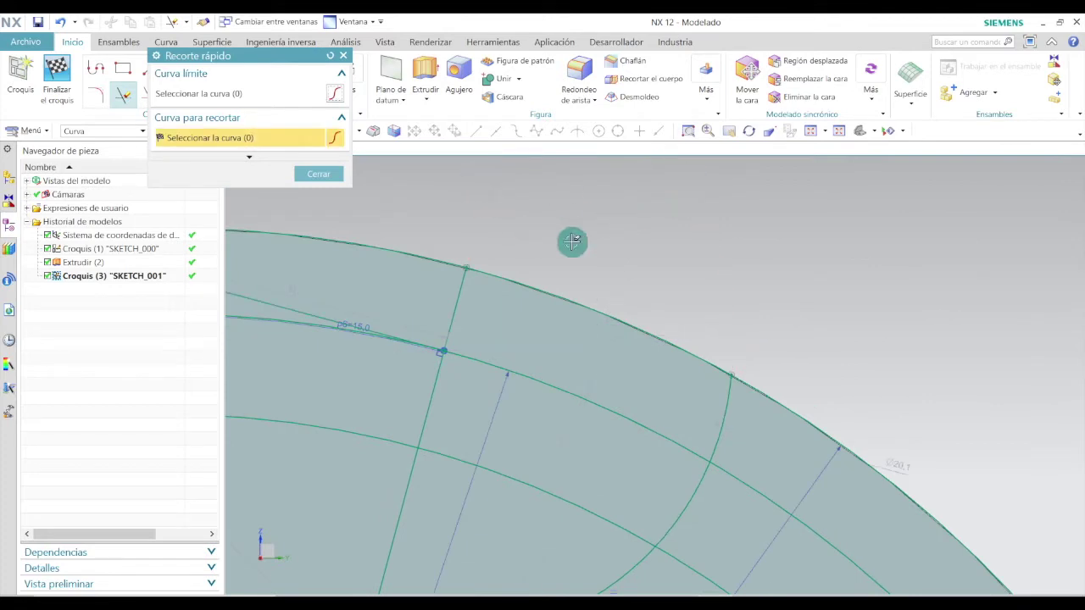
{"action": "mouse_move", "coordinate": [573, 242]}
{"action": "middle_mouse_down", "text": "shift"}
{"action": "mouse_move", "coordinate": [625, 354]}
{"action": "mouse_move", "coordinate": [686, 306]}
{"action": "middle_mouse_up", "text": "shift"}
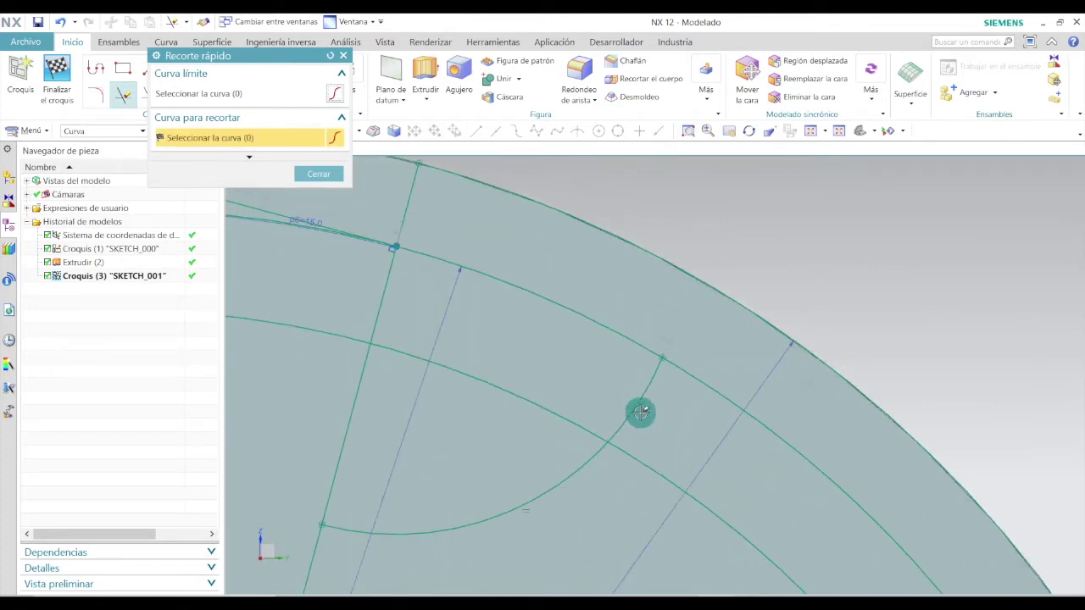
{"action": "scroll", "coordinate": [476, 431], "scroll_direction": "down", "scroll_amount": 2}
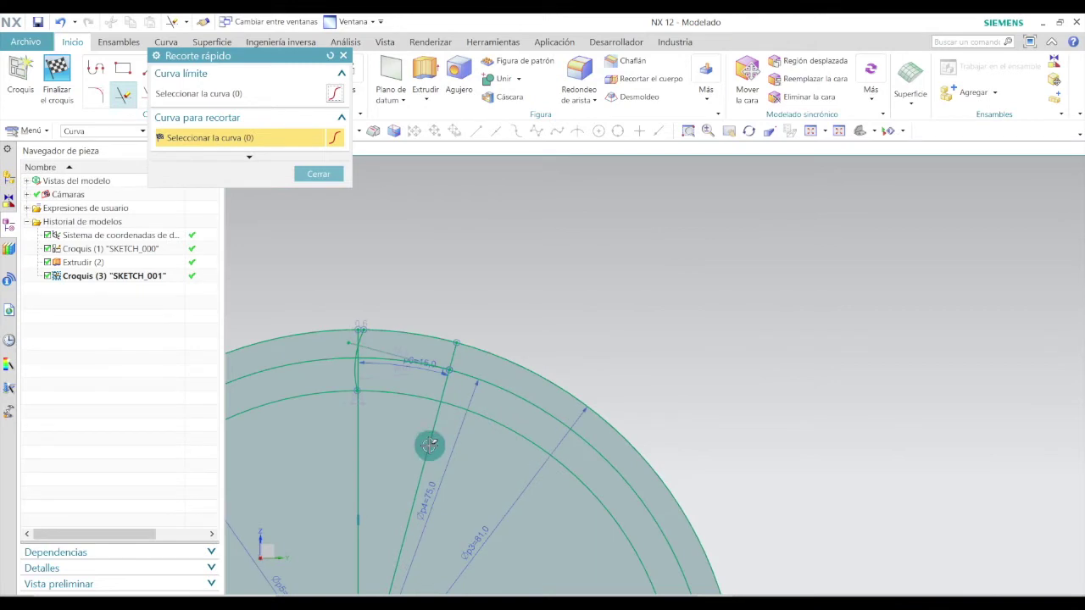
Trim away all segments of the inclined line and of the line tangent to the 75 mm circle.
{"action": "scroll", "coordinate": [436, 382], "scroll_direction": "up", "scroll_amount": 3}
{"action": "left_click", "coordinate": [504, 245]}
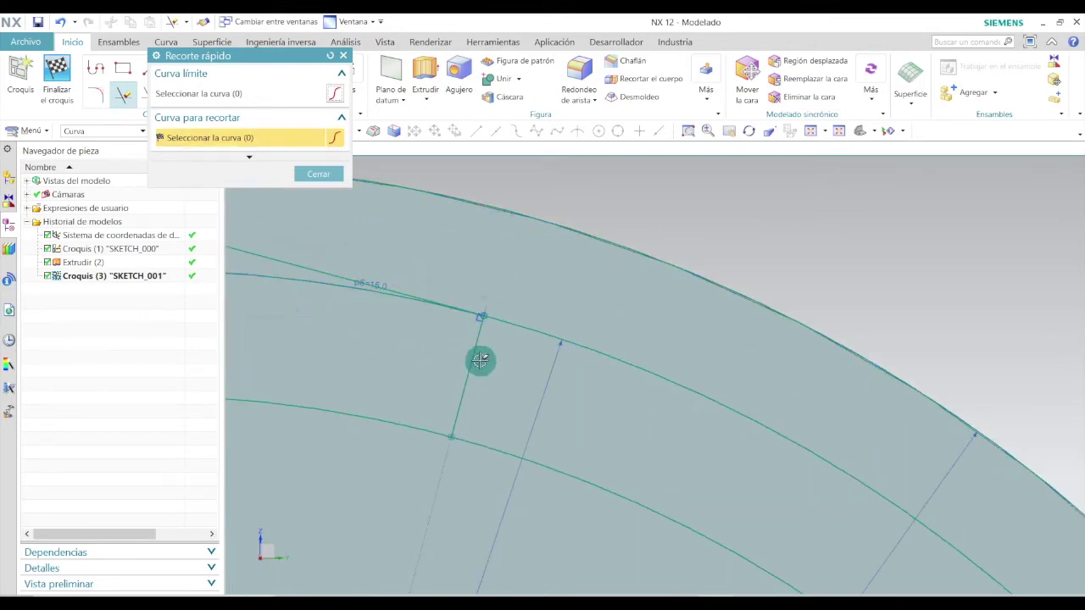
{"action": "scroll", "coordinate": [514, 370], "scroll_direction": "down", "scroll_amount": 2}
{"action": "scroll", "coordinate": [375, 324], "scroll_direction": "down", "scroll_amount": 1}
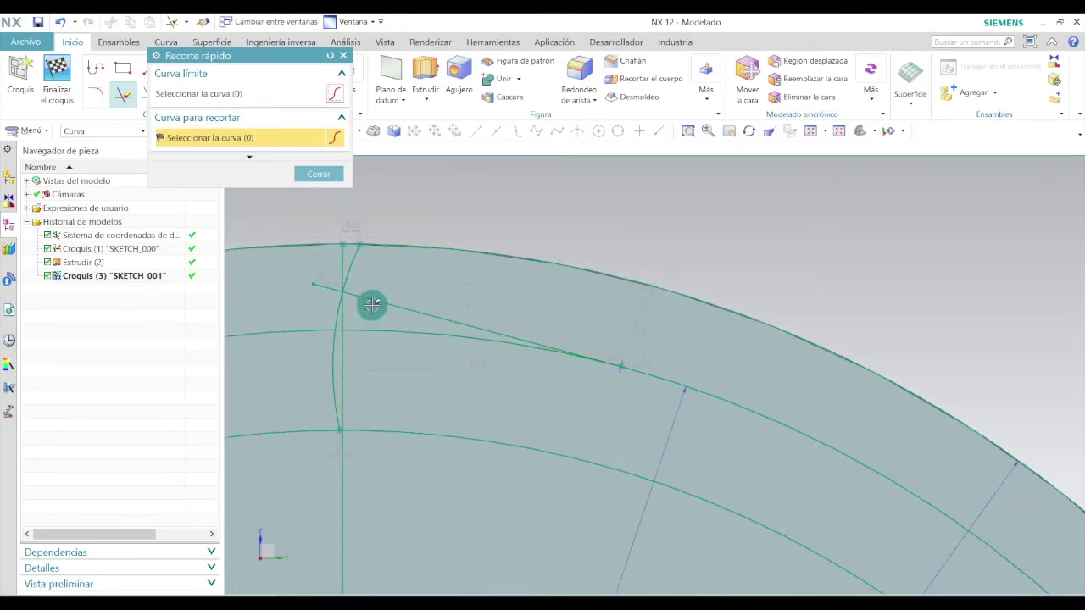
{"action": "scroll", "coordinate": [332, 291], "scroll_direction": "up", "scroll_amount": 3}
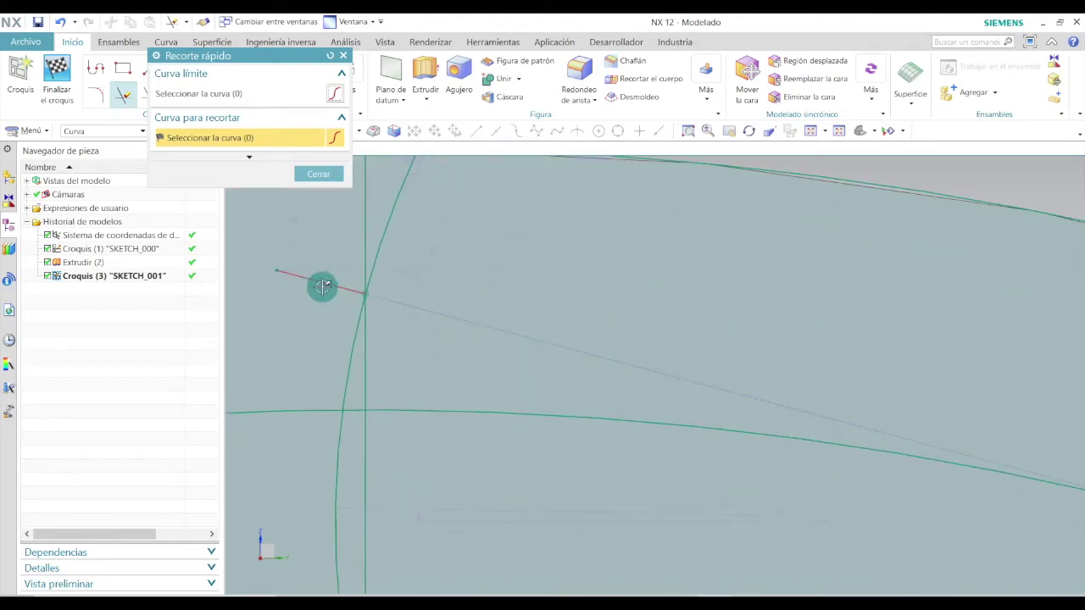
{"action": "scroll", "coordinate": [577, 320], "scroll_direction": "down", "scroll_amount": 5}
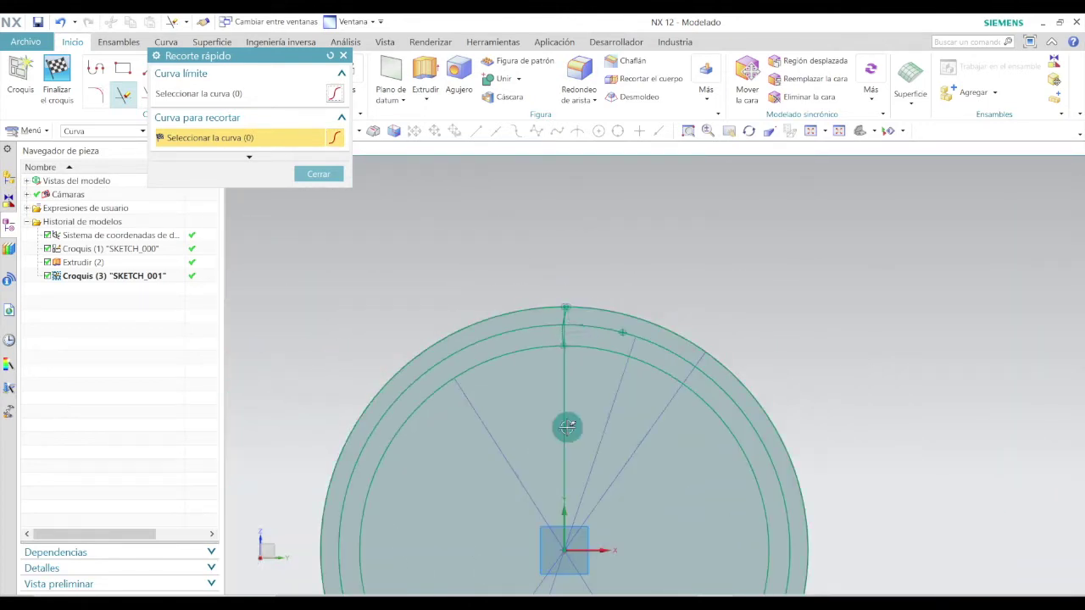
{"action": "scroll", "coordinate": [572, 406], "scroll_direction": "up", "scroll_amount": 1}
{"action": "scroll", "coordinate": [584, 300], "scroll_direction": "down", "scroll_amount": 2}
{"action": "scroll", "coordinate": [564, 243], "scroll_direction": "up", "scroll_amount": 1}
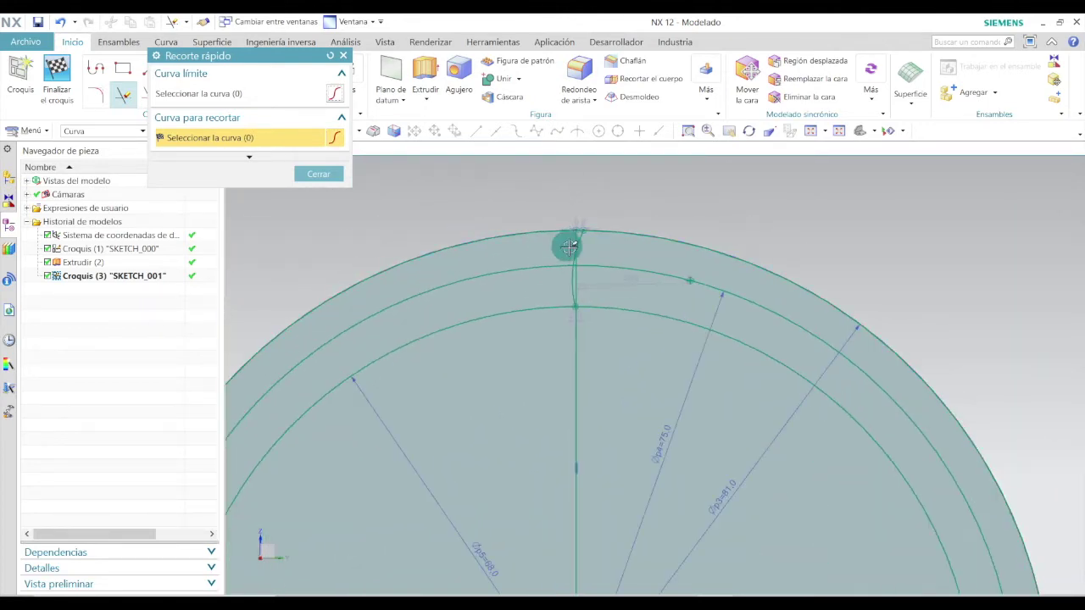
{"action": "left_click", "coordinate": [330, 173]}
{"action": "scroll", "coordinate": [639, 225], "scroll_direction": "down", "scroll_amount": 3}
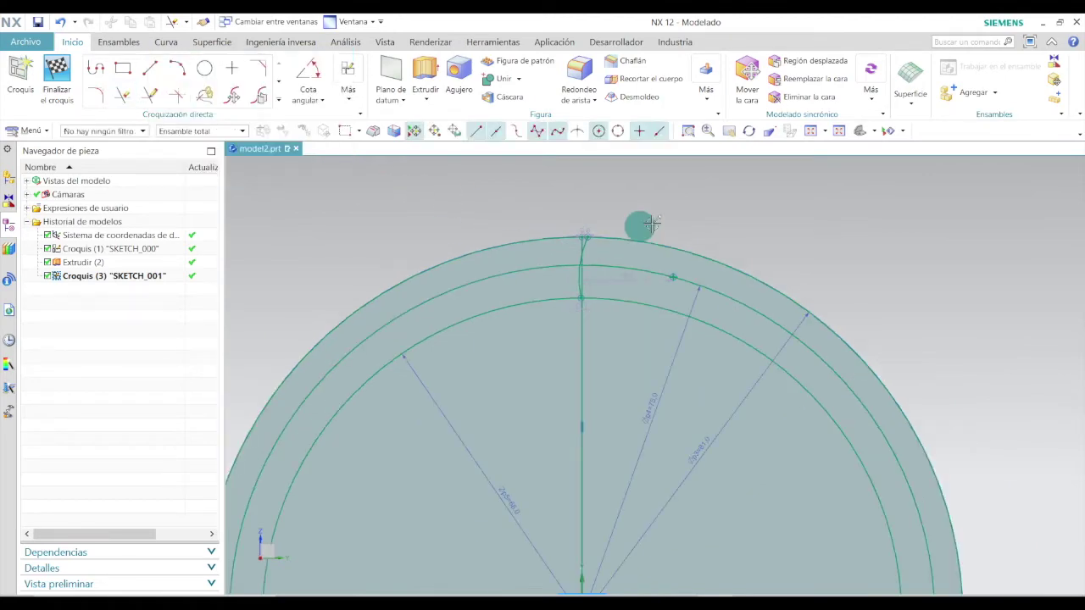
Switch to the PDF gear drawing and examine the pitch (Paso), e and c tooth dimensions.
{"action": "key", "text": "alt+Tab"}
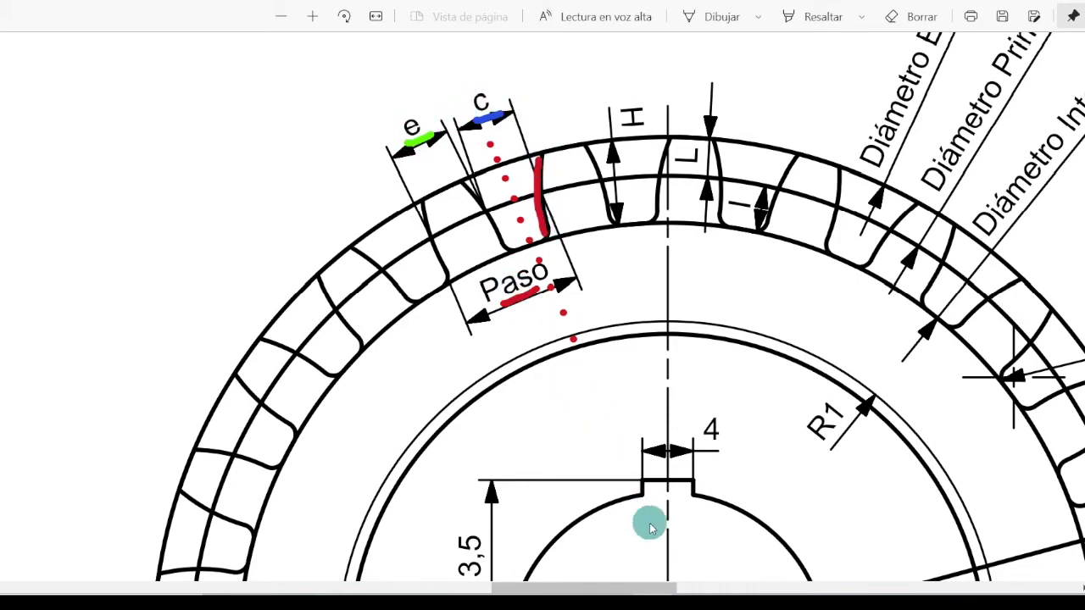
{"action": "left_click_drag", "start_coordinate": [652, 579], "coordinate": [378, 585]}
{"action": "scroll", "coordinate": [382, 499], "scroll_direction": "down", "scroll_amount": 5}
{"action": "scroll", "coordinate": [383, 498], "scroll_direction": "down", "scroll_amount": 3}
{"action": "scroll", "coordinate": [539, 454], "scroll_direction": "up", "scroll_amount": 2}
{"action": "scroll", "coordinate": [609, 449], "scroll_direction": "up", "scroll_amount": 3}
{"action": "scroll", "coordinate": [508, 407], "scroll_direction": "down", "scroll_amount": 3}
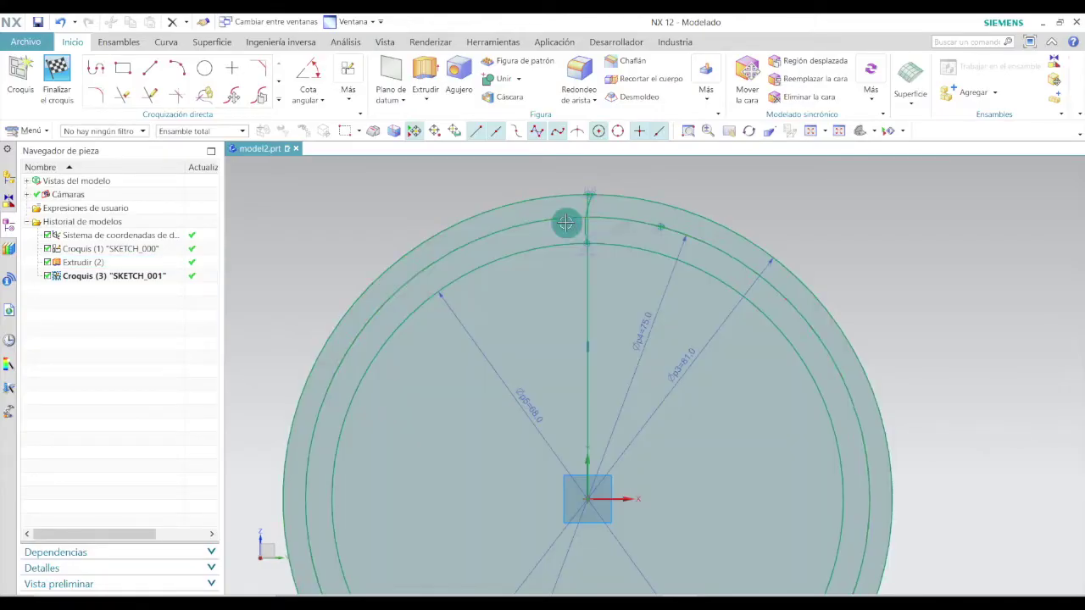
Draw a 2.355 mm line at 180 degrees from the intersection of the tooth-flank arc and the 75 mm circle.
{"action": "scroll", "coordinate": [575, 223], "scroll_direction": "up", "scroll_amount": 4}
{"action": "scroll", "coordinate": [600, 190], "scroll_direction": "up", "scroll_amount": 2}
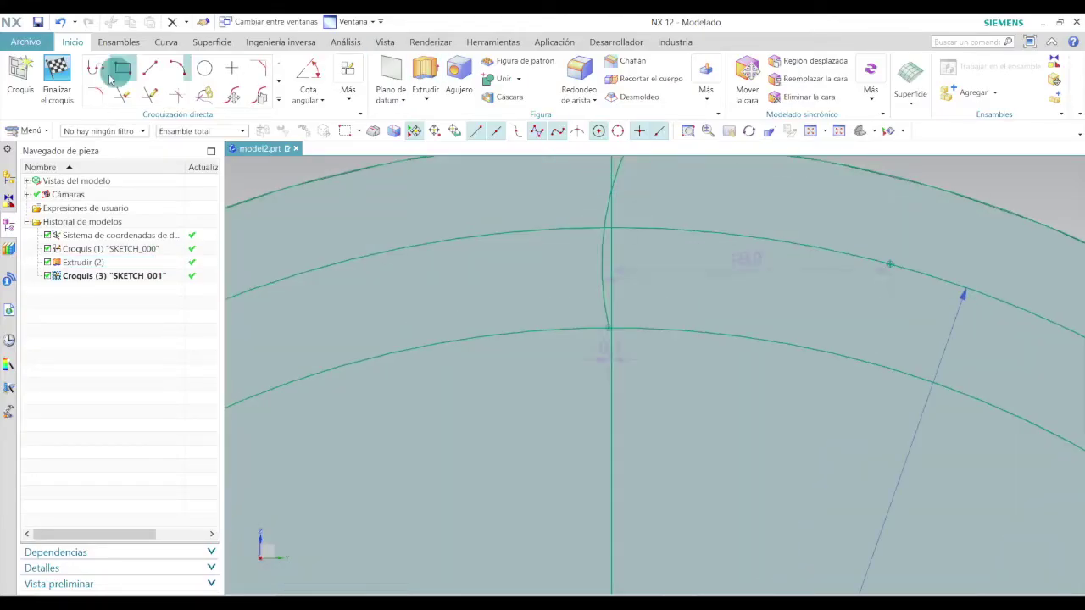
{"action": "left_click", "coordinate": [149, 67]}
{"action": "scroll", "coordinate": [542, 188], "scroll_direction": "up", "scroll_amount": 2}
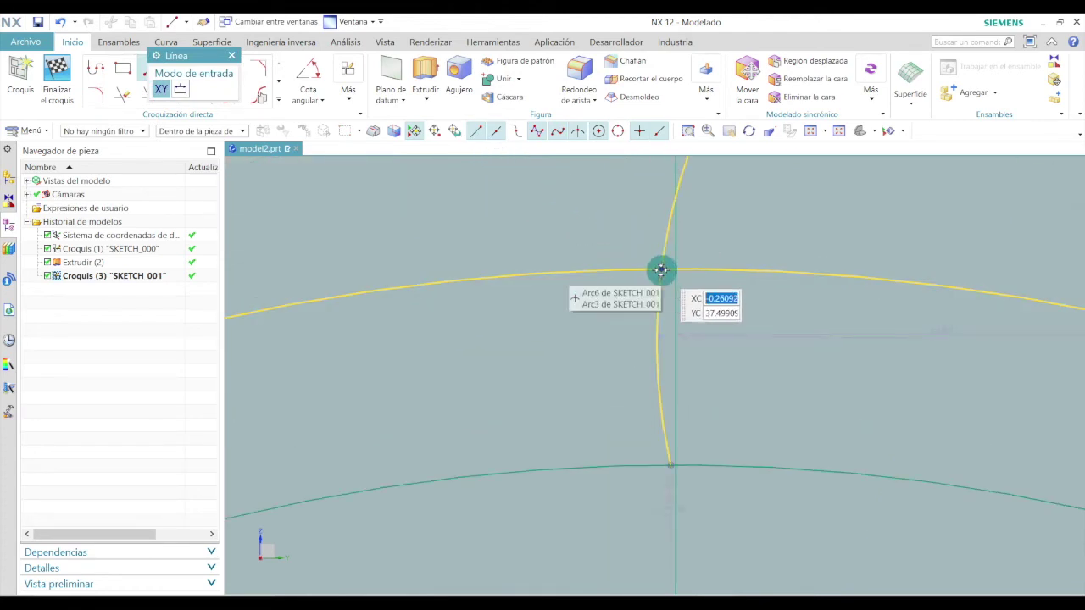
{"action": "scroll", "coordinate": [660, 268], "scroll_direction": "up", "scroll_amount": 2}
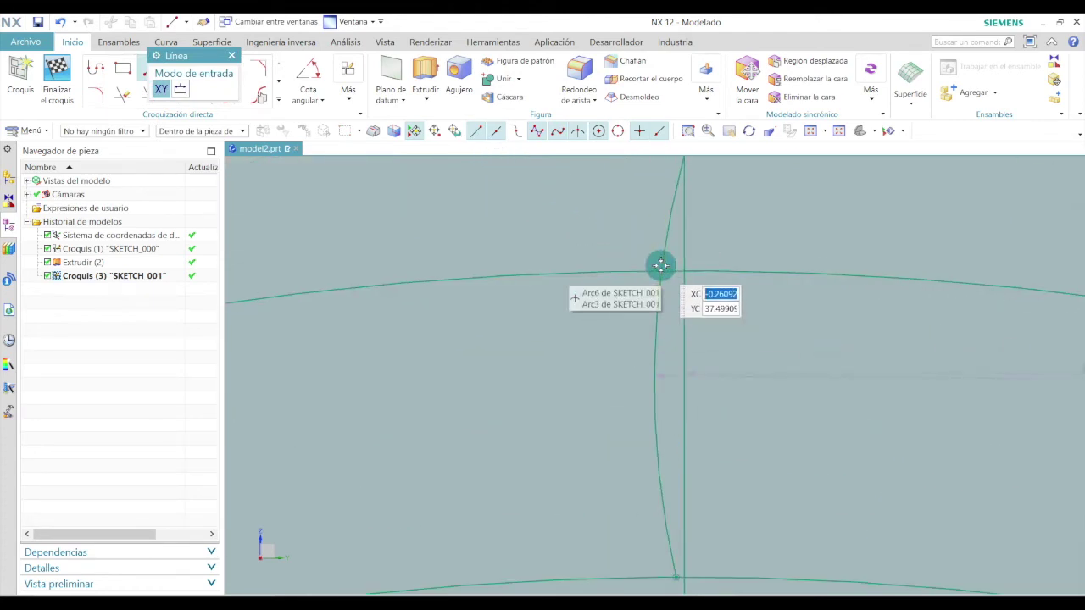
{"action": "left_click", "coordinate": [661, 269]}
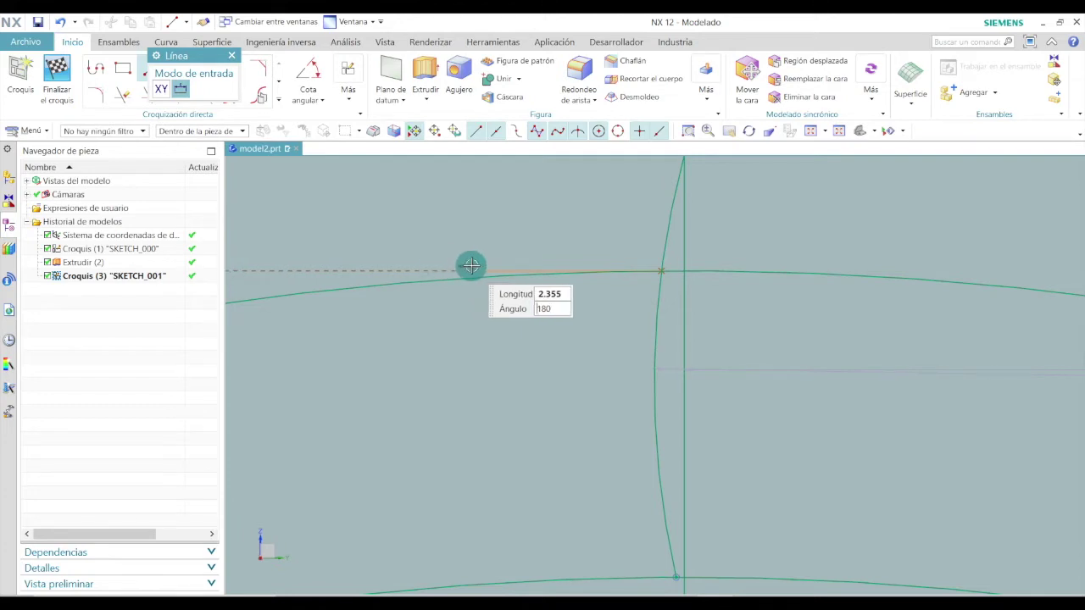
{"action": "left_click", "coordinate": [467, 264]}
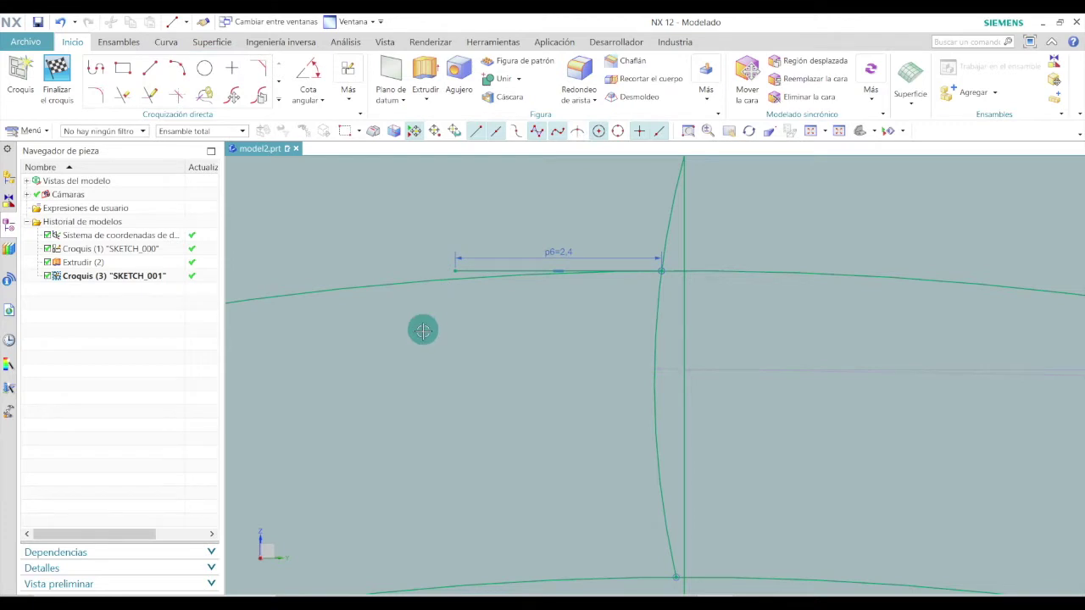
Draw a line from the origin to the free left end of the short 2.355 mm line.
{"action": "scroll", "coordinate": [479, 391], "scroll_direction": "down", "scroll_amount": 5}
{"action": "scroll", "coordinate": [486, 384], "scroll_direction": "down", "scroll_amount": 2}
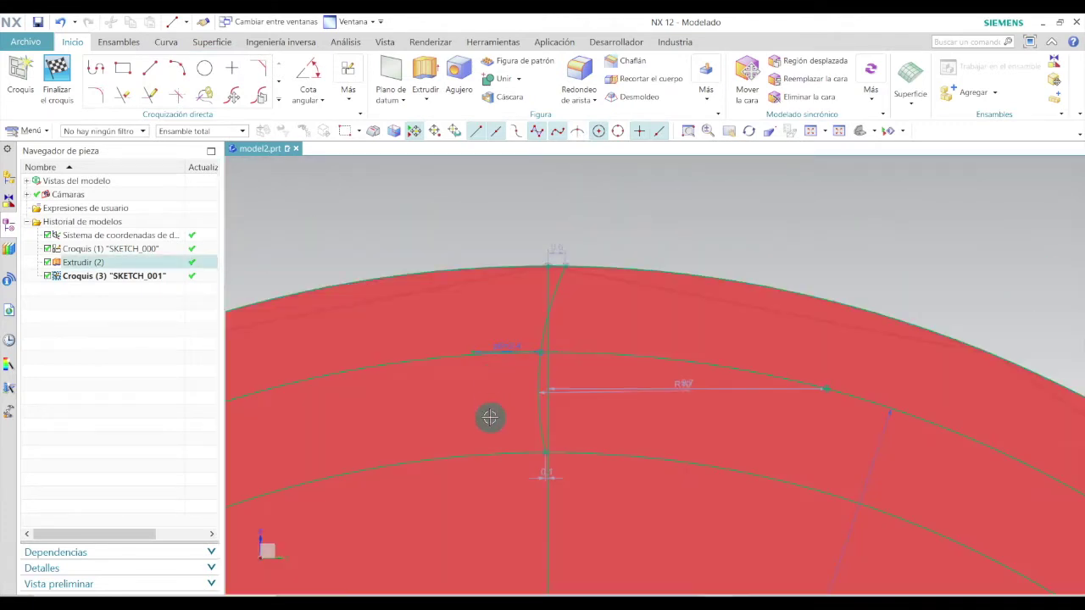
{"action": "scroll", "coordinate": [487, 400], "scroll_direction": "down", "scroll_amount": 5}
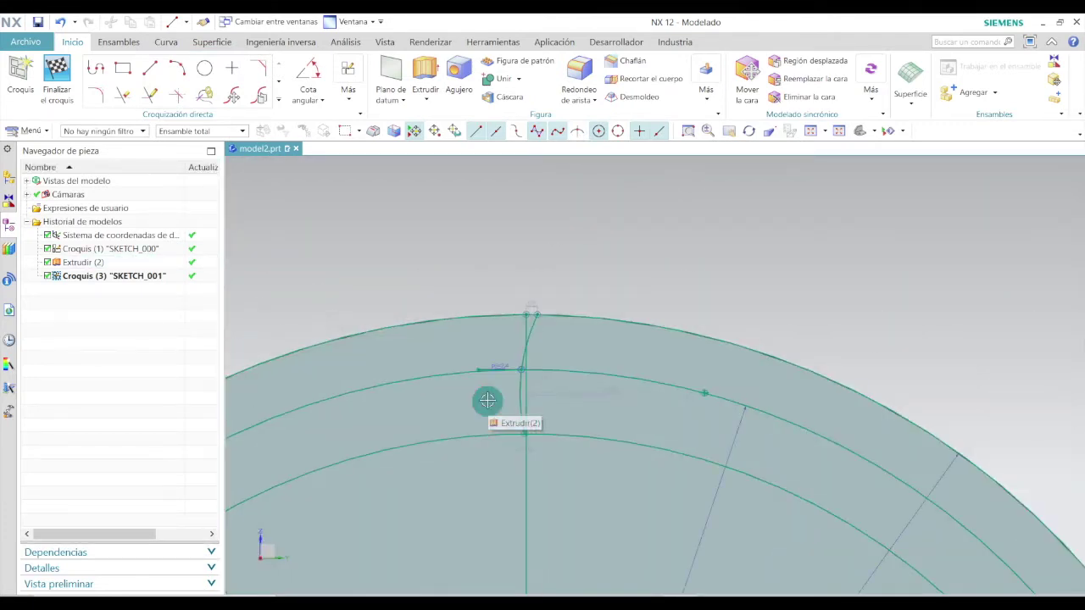
{"action": "left_click", "coordinate": [150, 68]}
{"action": "scroll", "coordinate": [497, 445], "scroll_direction": "down", "scroll_amount": 2}
{"action": "scroll", "coordinate": [502, 521], "scroll_direction": "up", "scroll_amount": 2}
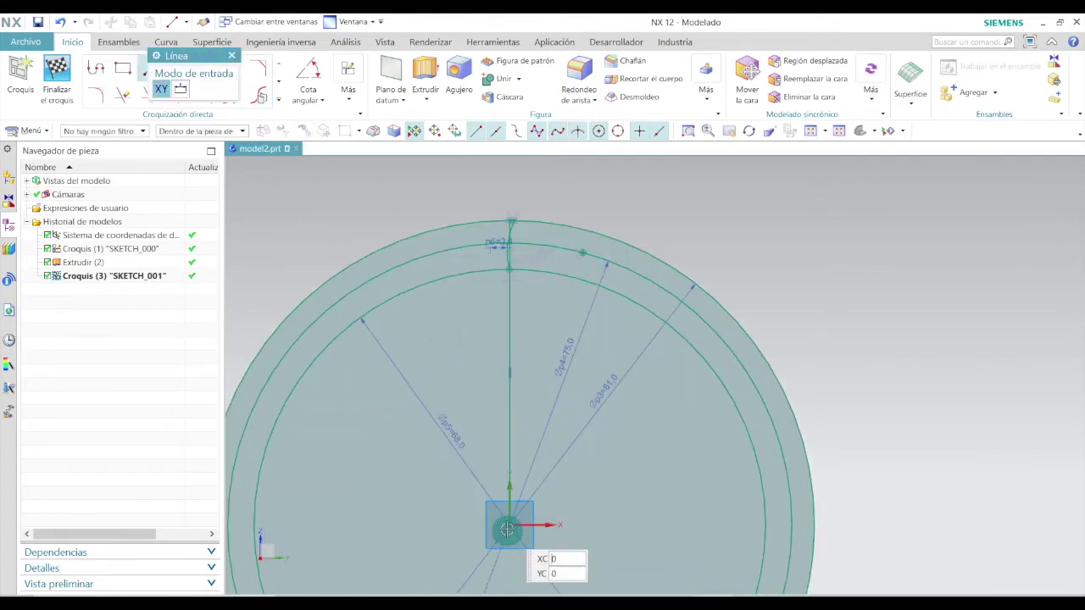
{"action": "left_click", "coordinate": [507, 525]}
{"action": "scroll", "coordinate": [484, 383], "scroll_direction": "up", "scroll_amount": 3}
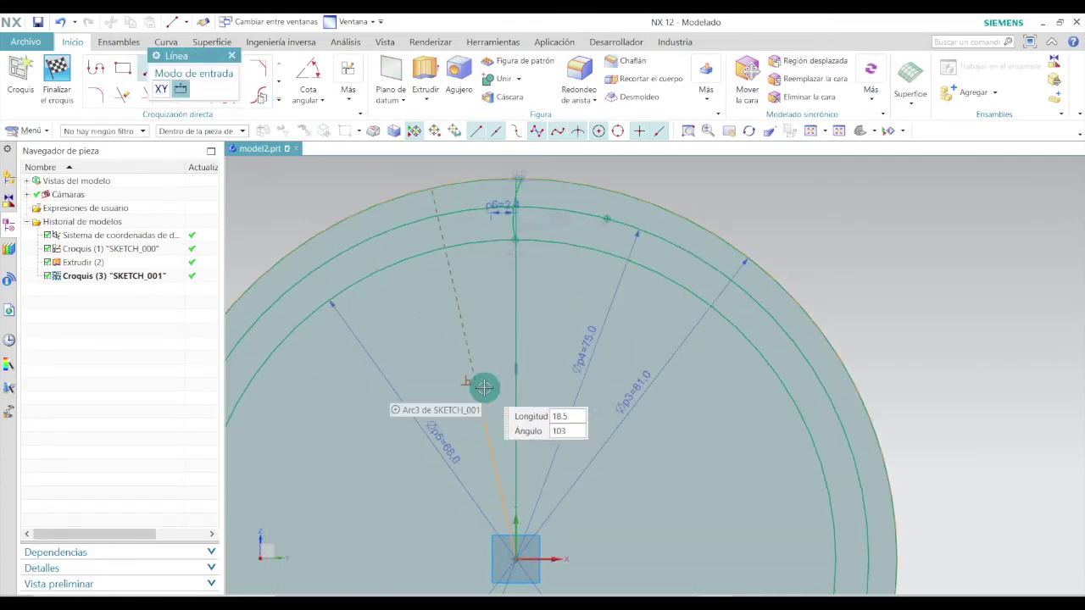
{"action": "scroll", "coordinate": [499, 222], "scroll_direction": "up", "scroll_amount": 5}
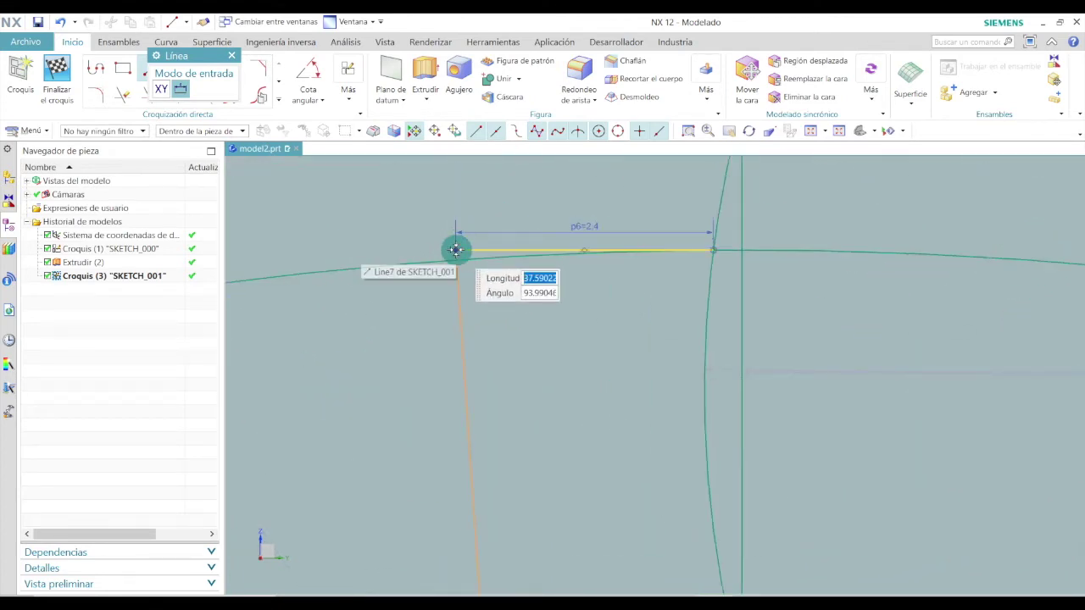
{"action": "left_click", "coordinate": [457, 250]}
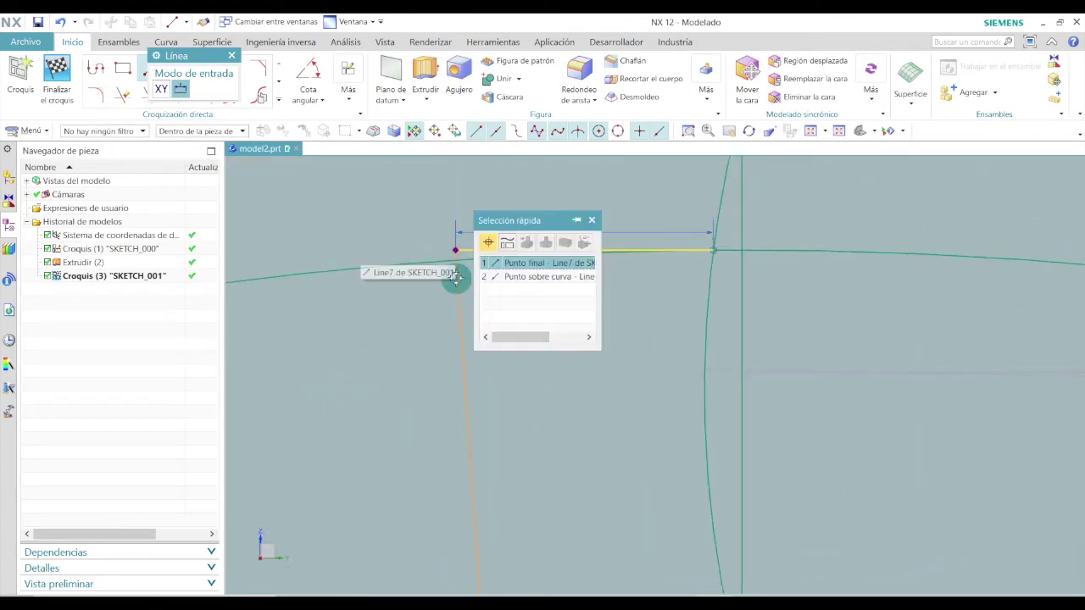
{"action": "left_click", "coordinate": [594, 219]}
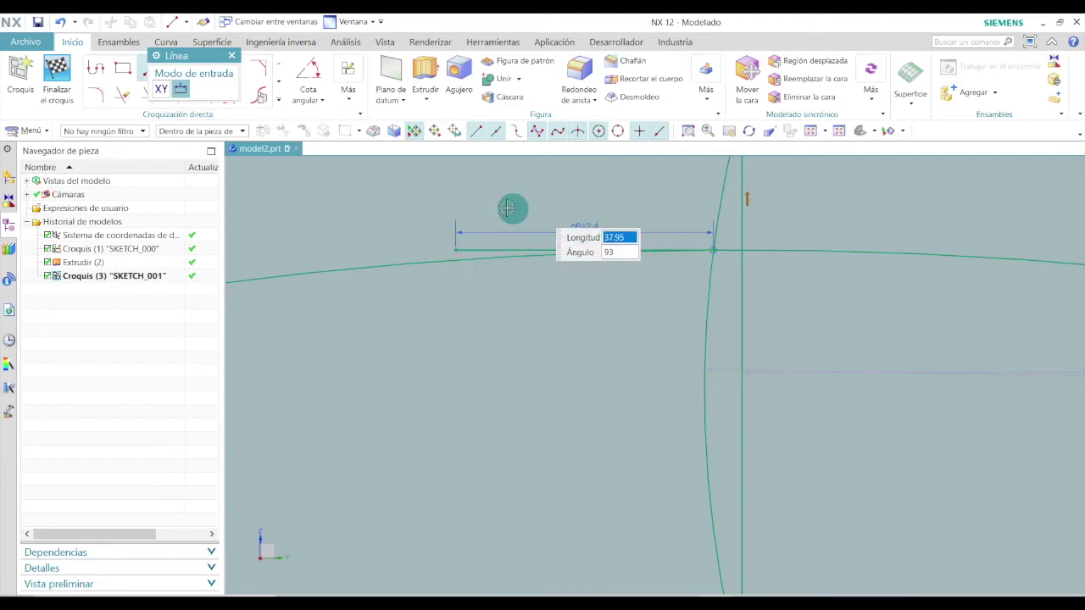
{"action": "left_click", "coordinate": [455, 249]}
{"action": "scroll", "coordinate": [478, 194], "scroll_direction": "down", "scroll_amount": 3}
{"action": "scroll", "coordinate": [453, 322], "scroll_direction": "up", "scroll_amount": 2}
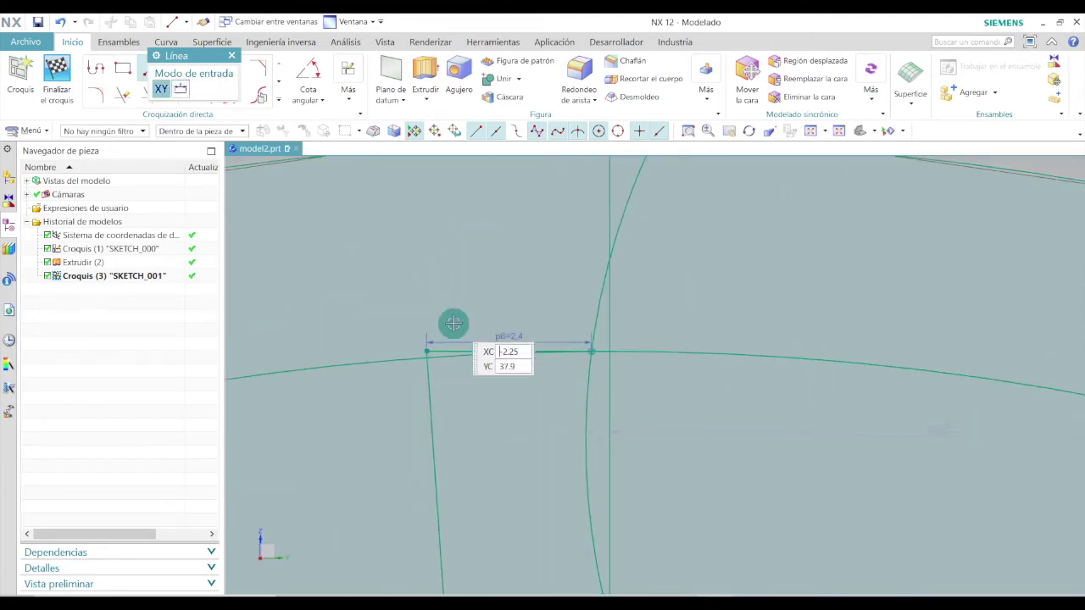
{"action": "left_click", "coordinate": [231, 56]}
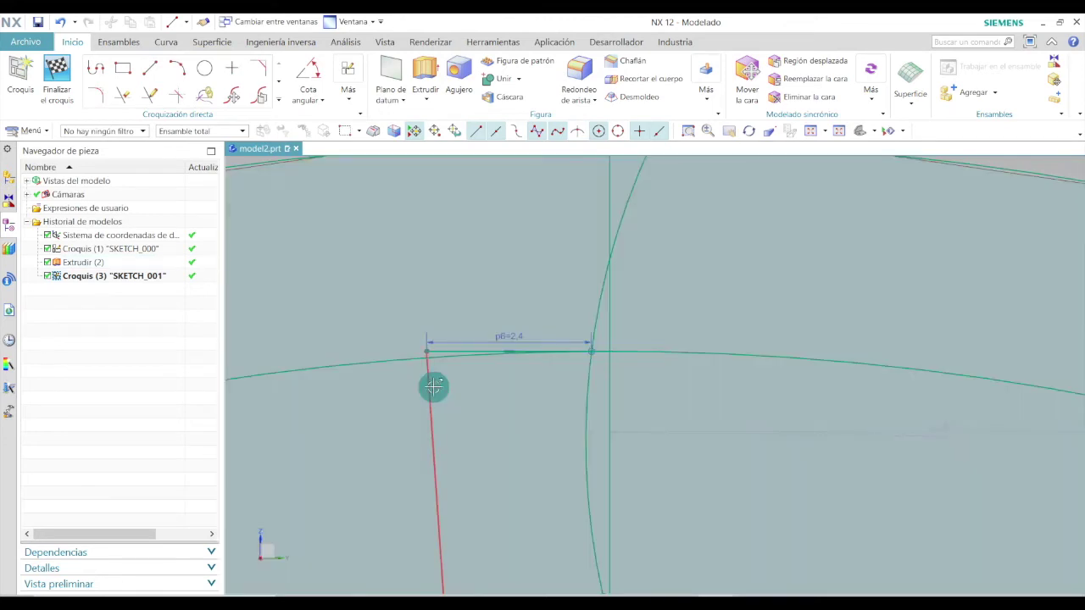
Extend the line running from the origin to the short line's end up to the outermost circle with Quick Extend.
{"action": "scroll", "coordinate": [399, 254], "scroll_direction": "down", "scroll_amount": 2}
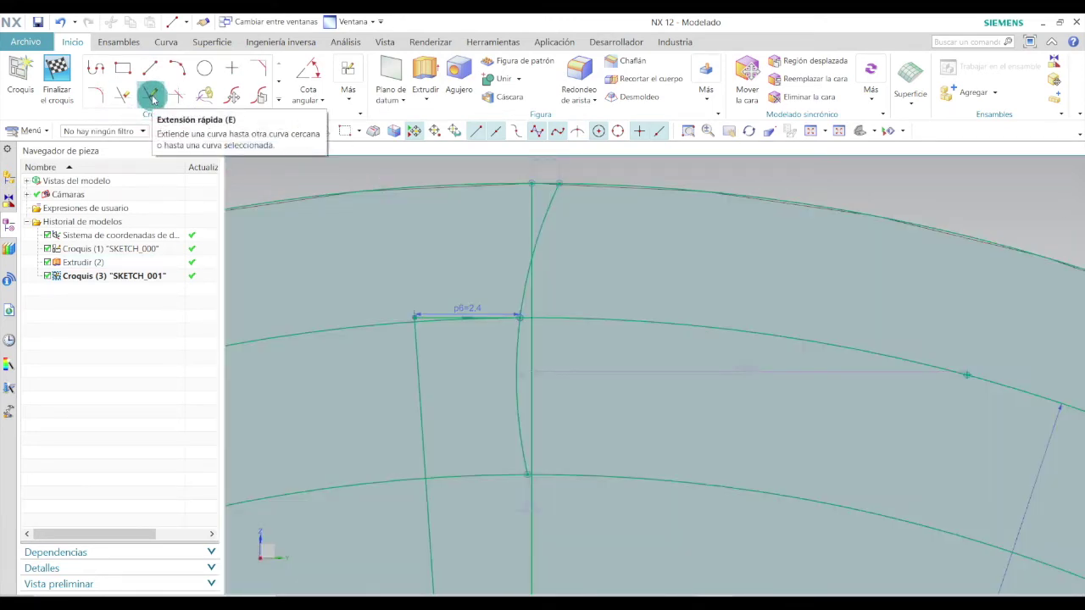
{"action": "left_click", "coordinate": [151, 99]}
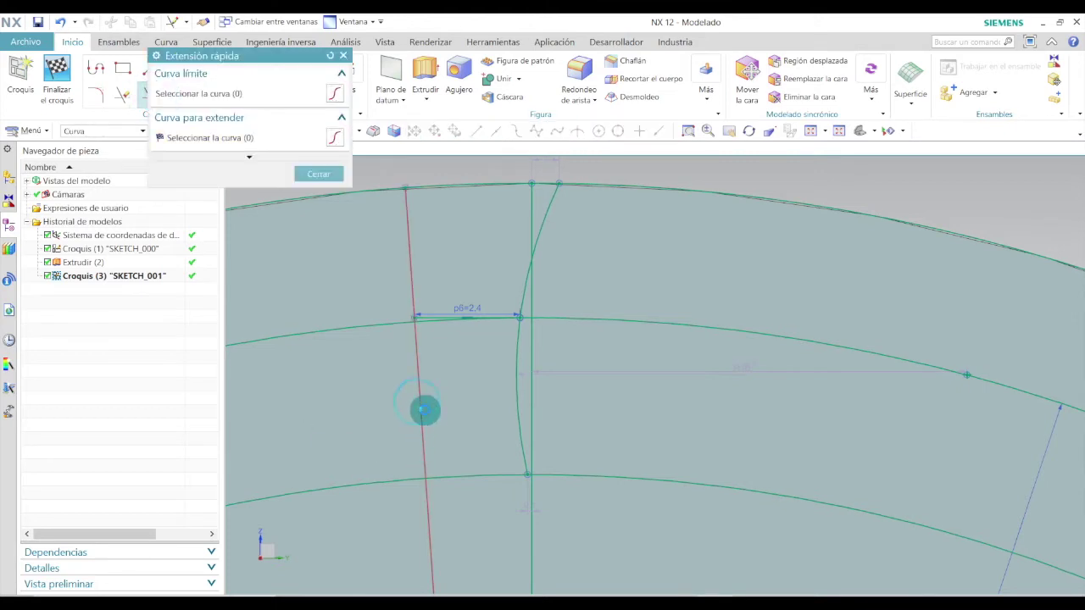
{"action": "left_click", "coordinate": [321, 174]}
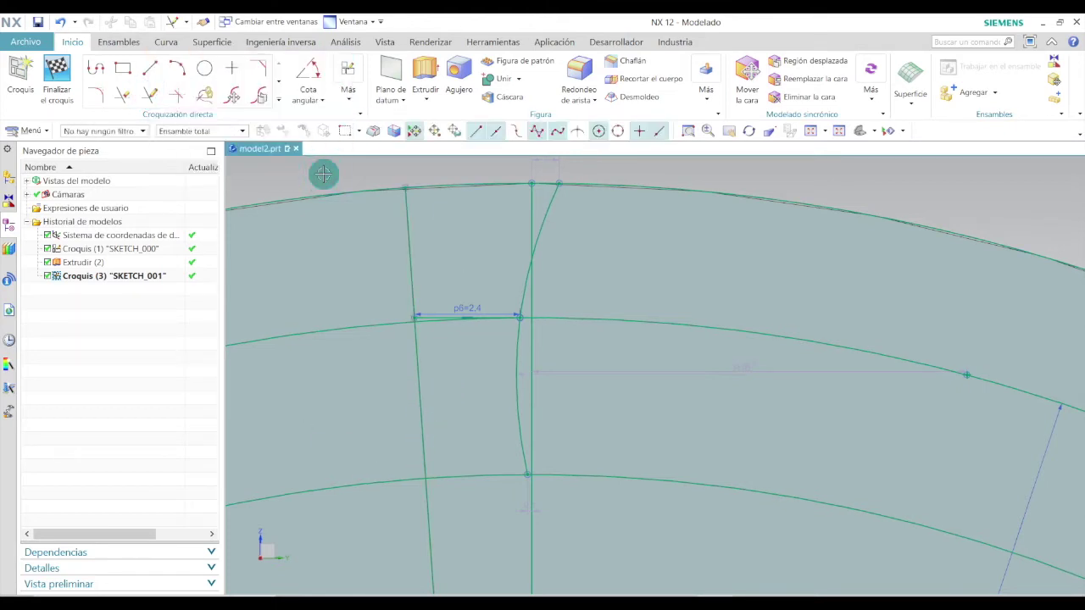
{"action": "scroll", "coordinate": [284, 209], "scroll_direction": "down", "scroll_amount": 1}
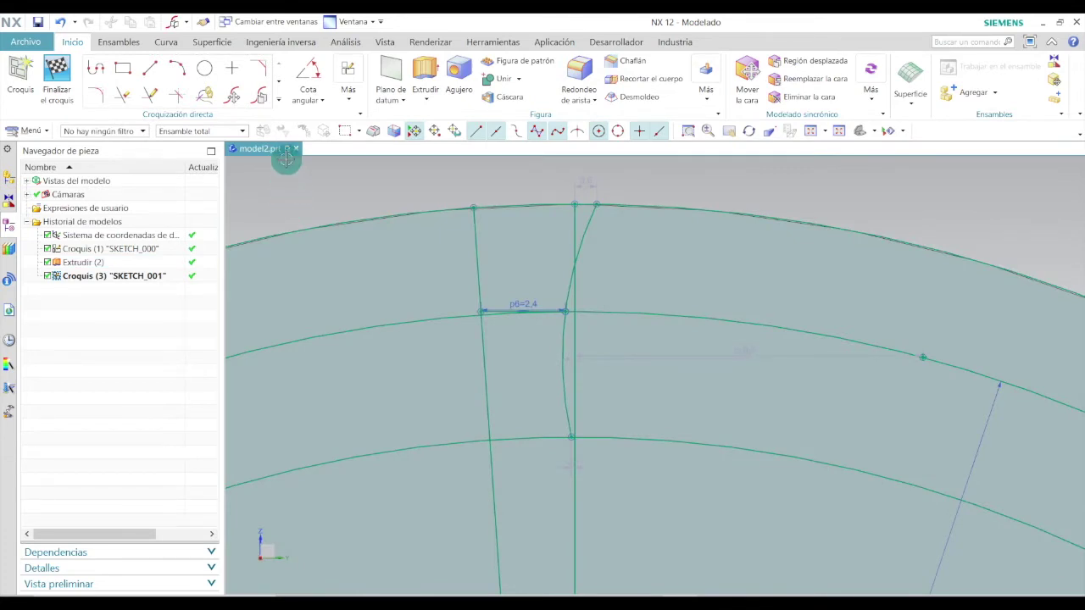
Mirror the tooth-flank arc about the inclined line running from the origin to the outermost circle.
{"action": "left_click", "coordinate": [279, 85]}
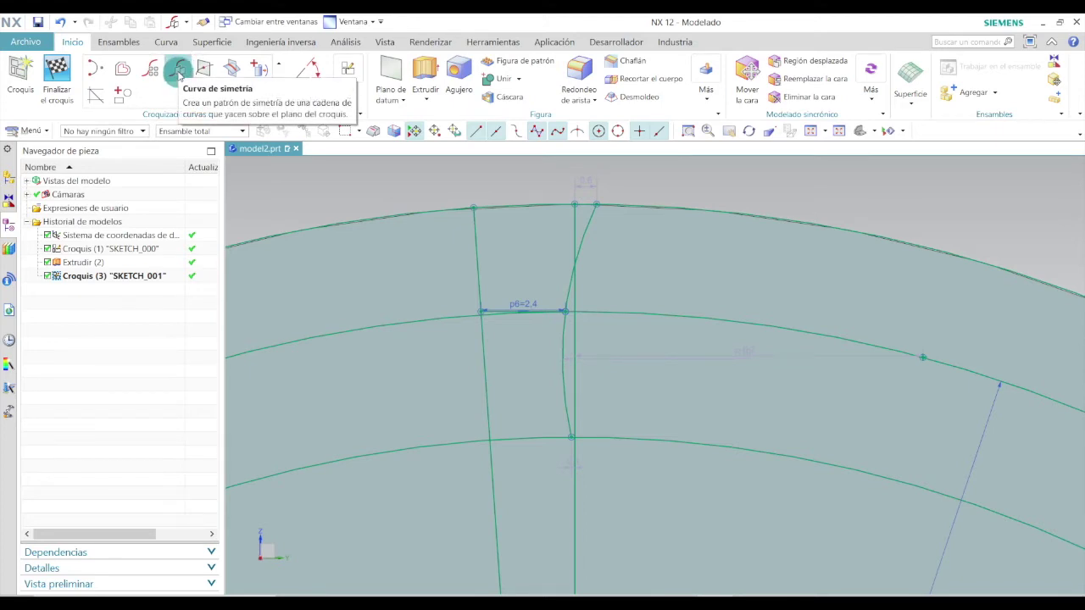
{"action": "left_click", "coordinate": [178, 75]}
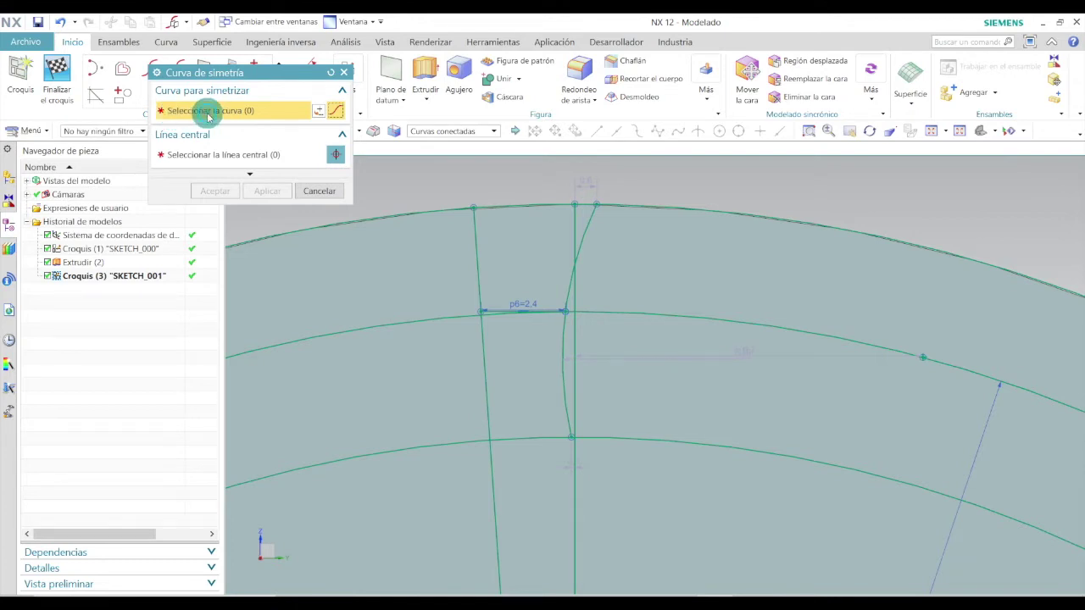
{"action": "left_click", "coordinate": [589, 224]}
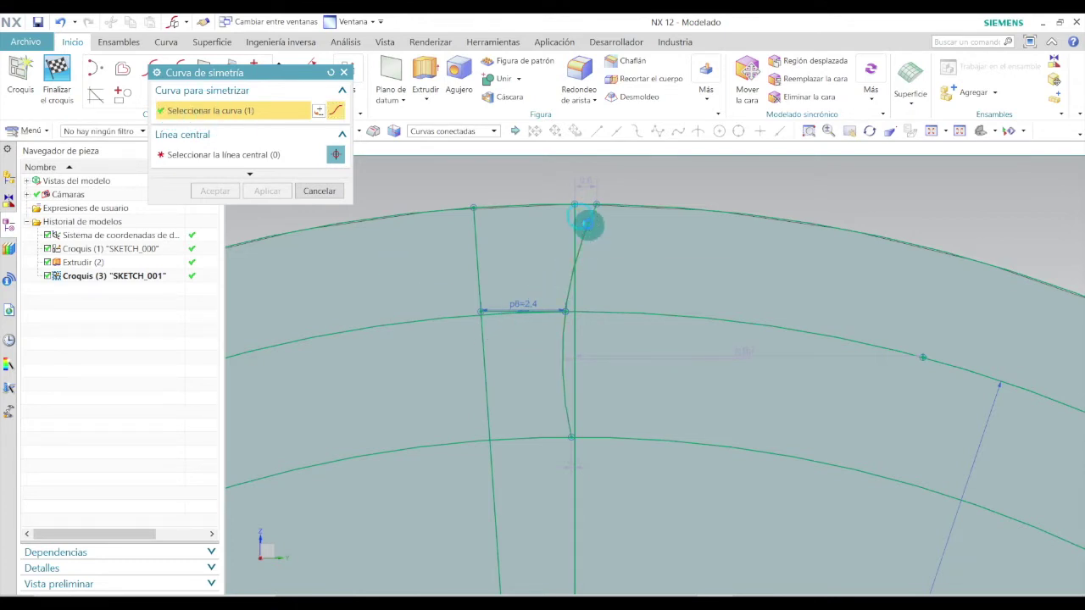
{"action": "left_click", "coordinate": [204, 156]}
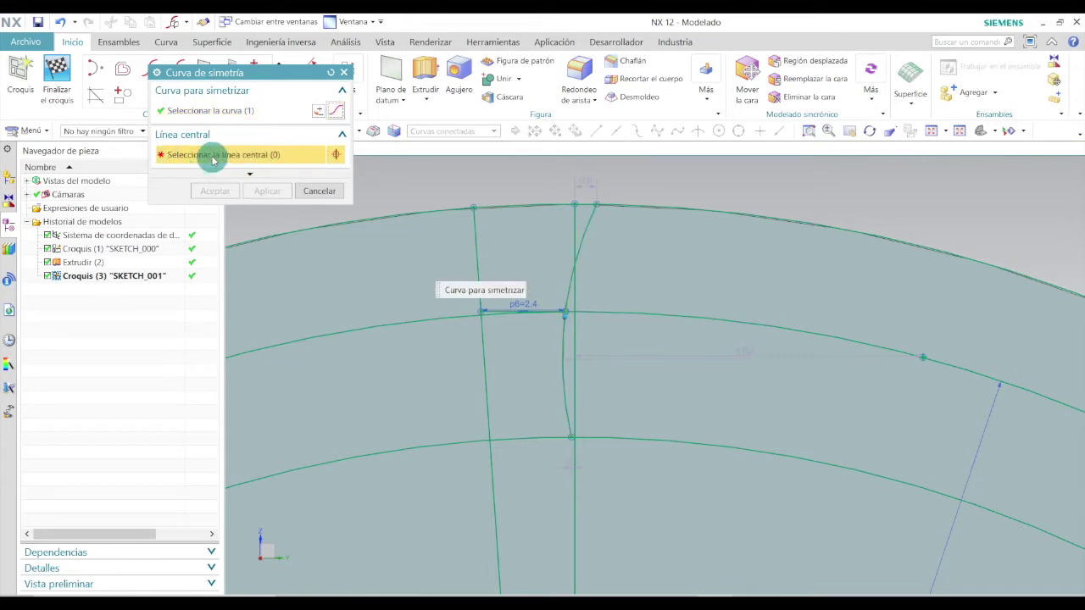
{"action": "left_click", "coordinate": [477, 233]}
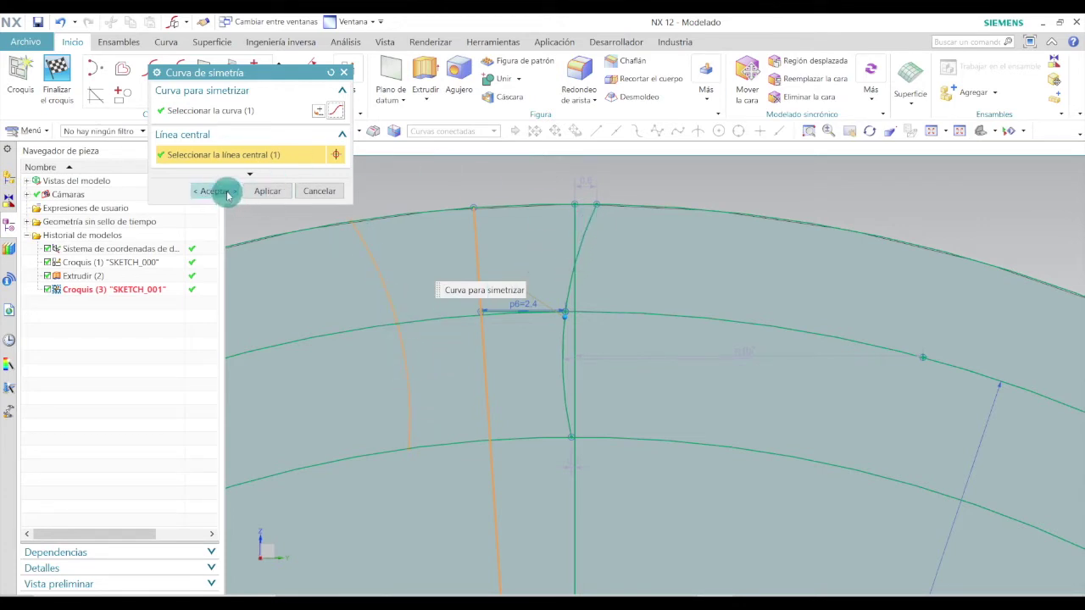
{"action": "left_click", "coordinate": [213, 191]}
Switch to the PDF gear drawing and look up the tooth root radius (Radio) and its calculated value.
{"action": "key", "text": "alt+Tab"}
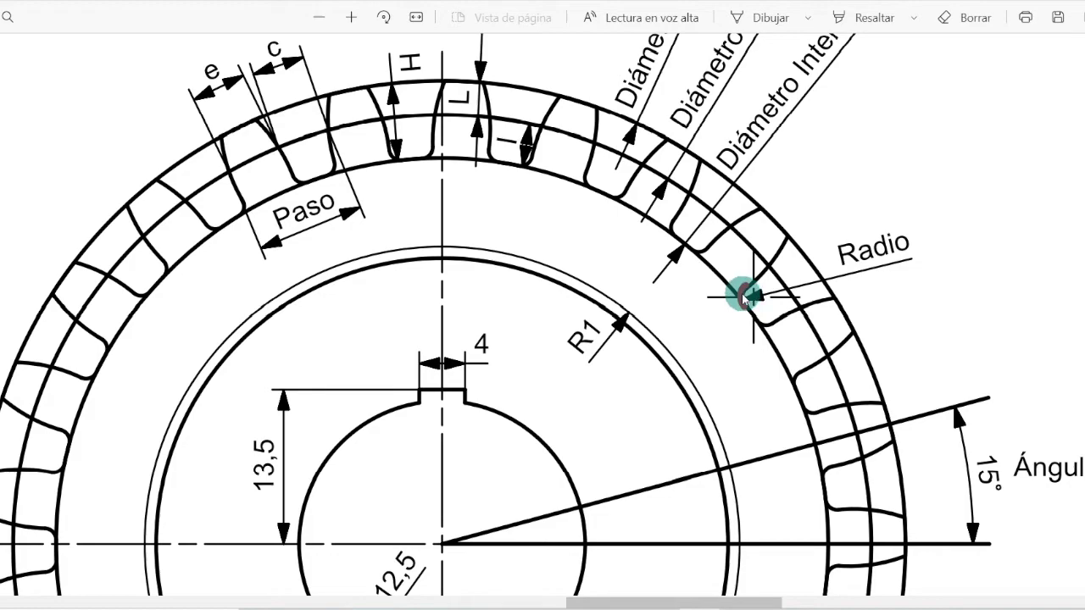
{"action": "left_click_drag", "start_coordinate": [766, 602], "coordinate": [458, 600]}
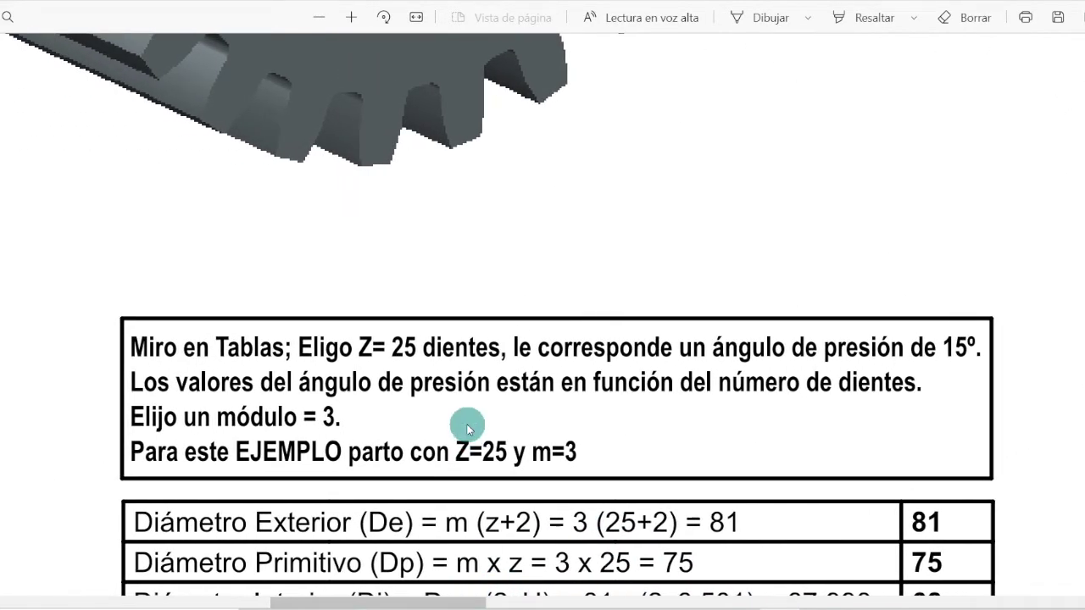
{"action": "scroll", "coordinate": [468, 428], "scroll_direction": "down", "scroll_amount": 5}
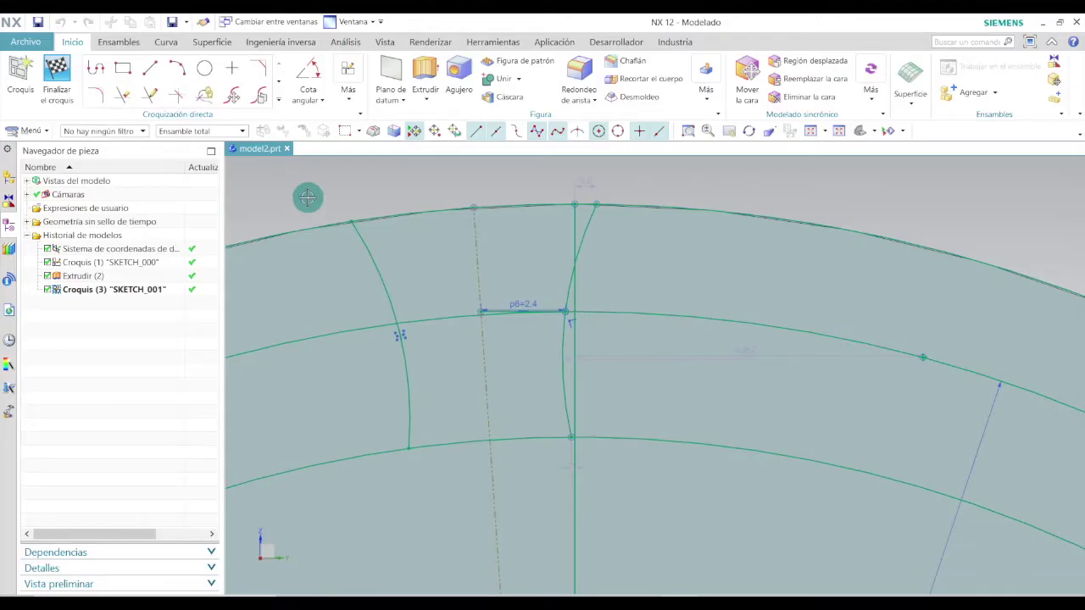
Fillet both root corners between the flank arcs and the innermost circle with a 0.9 mm radius.
{"action": "left_click", "coordinate": [95, 96]}
{"action": "left_click", "coordinate": [411, 423]}
{"action": "left_click", "coordinate": [424, 445]}
{"action": "scroll", "coordinate": [422, 429], "scroll_direction": "up", "scroll_amount": 2}
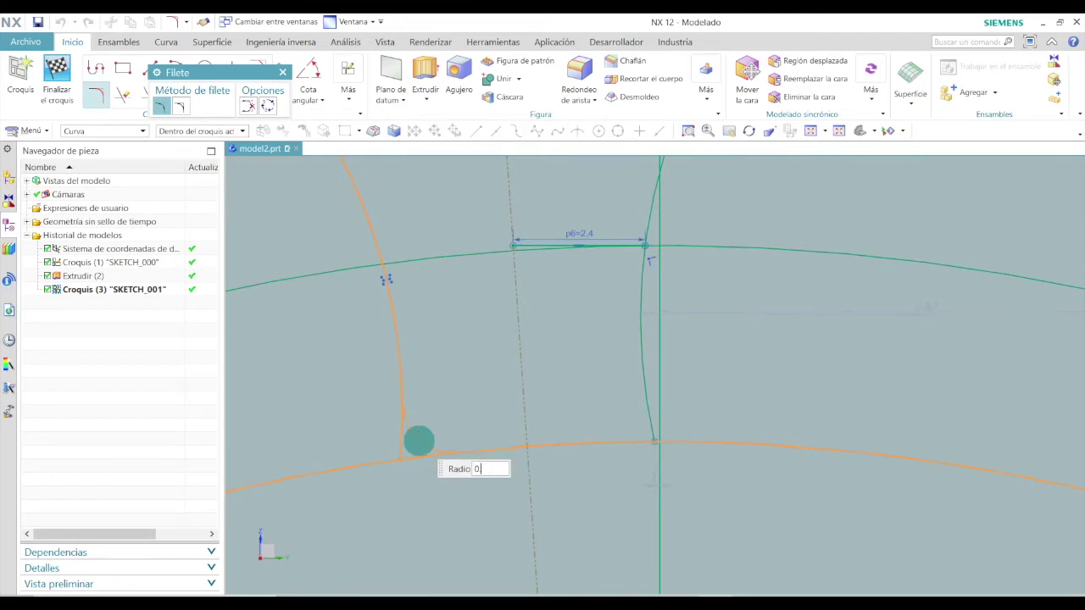
{"action": "left_click", "coordinate": [419, 441]}
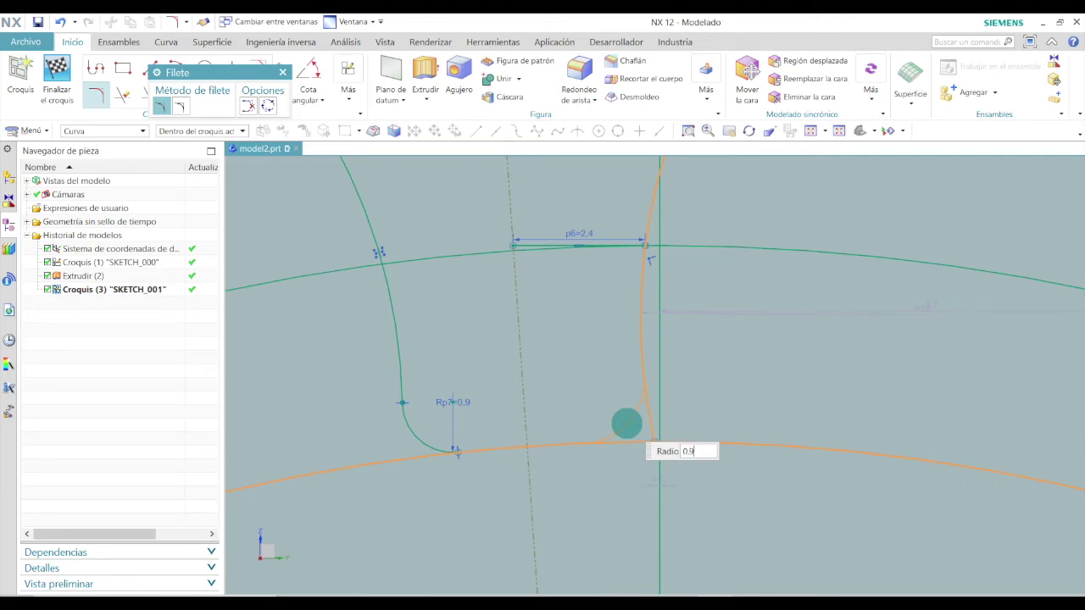
{"action": "left_click", "coordinate": [284, 73]}
Trim the gear circles outside the tooth-space profile with Quick Trim, including the short root-circle stub beyond the fillet.
{"action": "scroll", "coordinate": [671, 296], "scroll_direction": "down", "scroll_amount": 2}
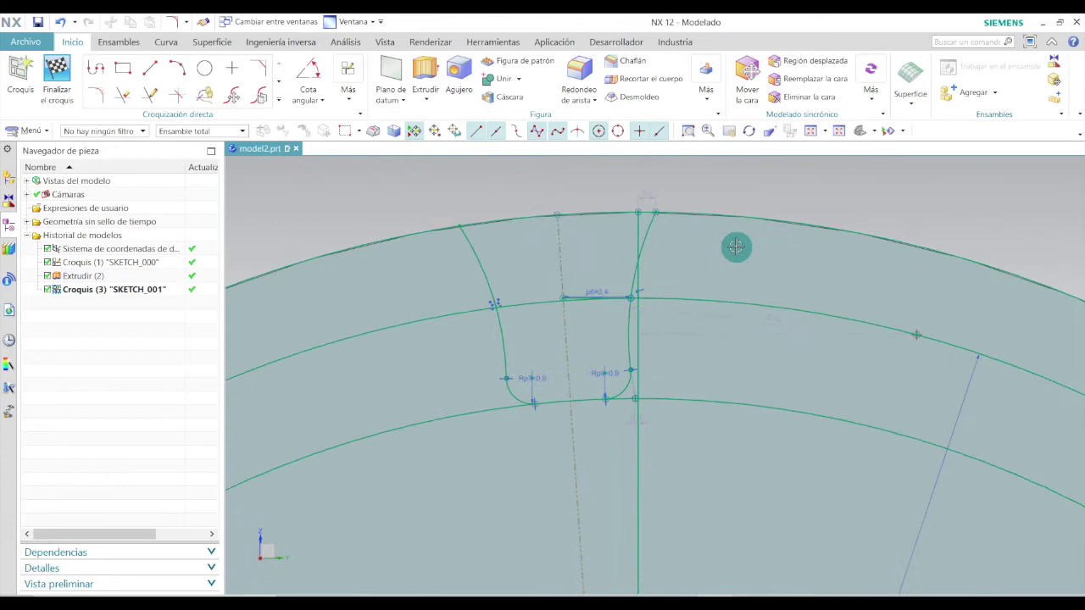
{"action": "scroll", "coordinate": [359, 266], "scroll_direction": "down", "scroll_amount": 1}
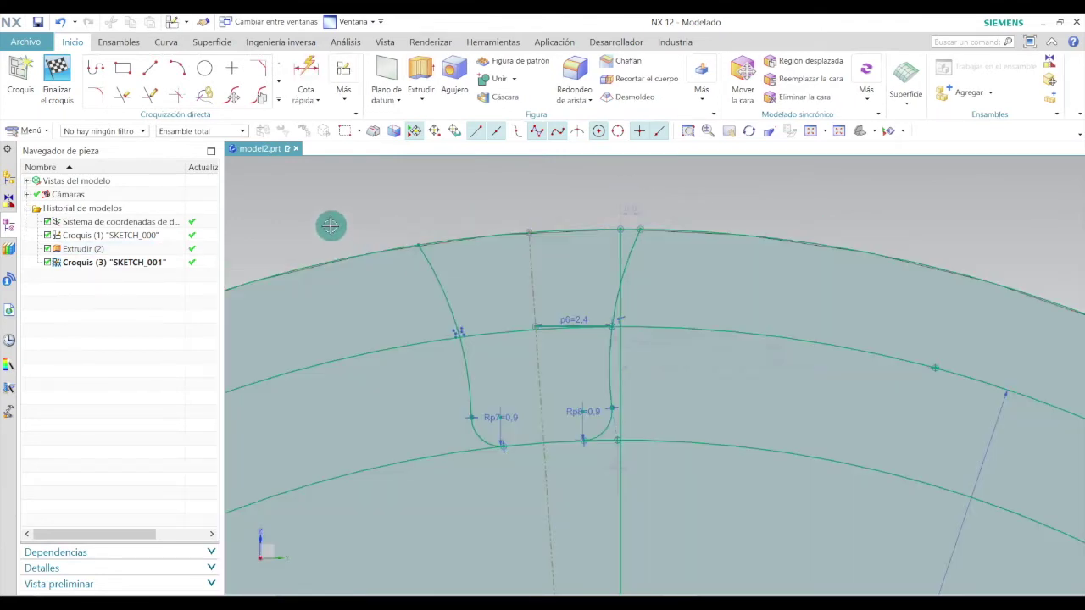
{"action": "left_click", "coordinate": [124, 95]}
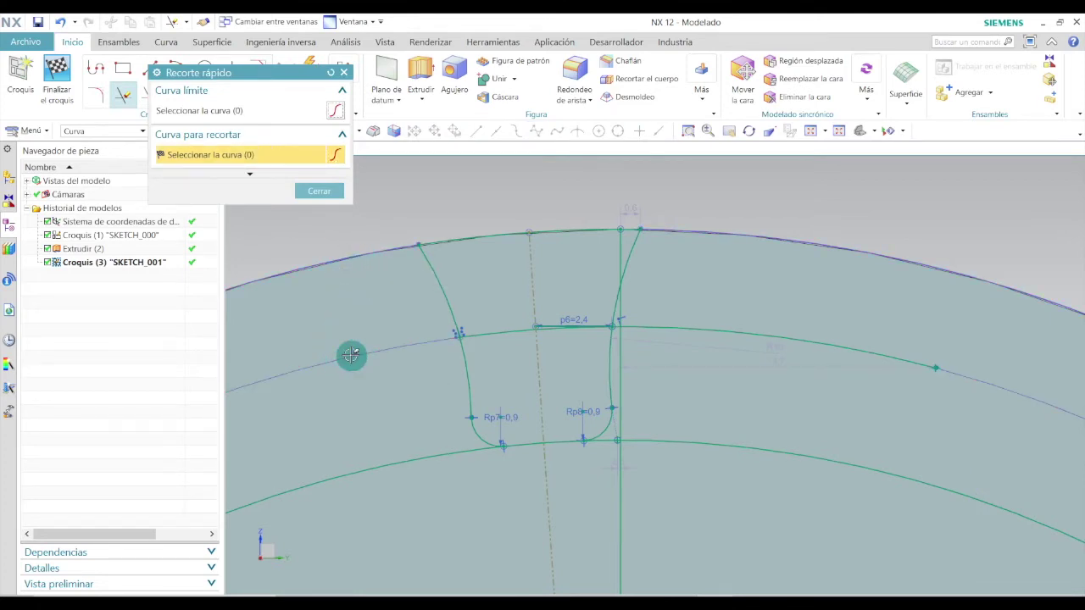
{"action": "left_click", "coordinate": [388, 470]}
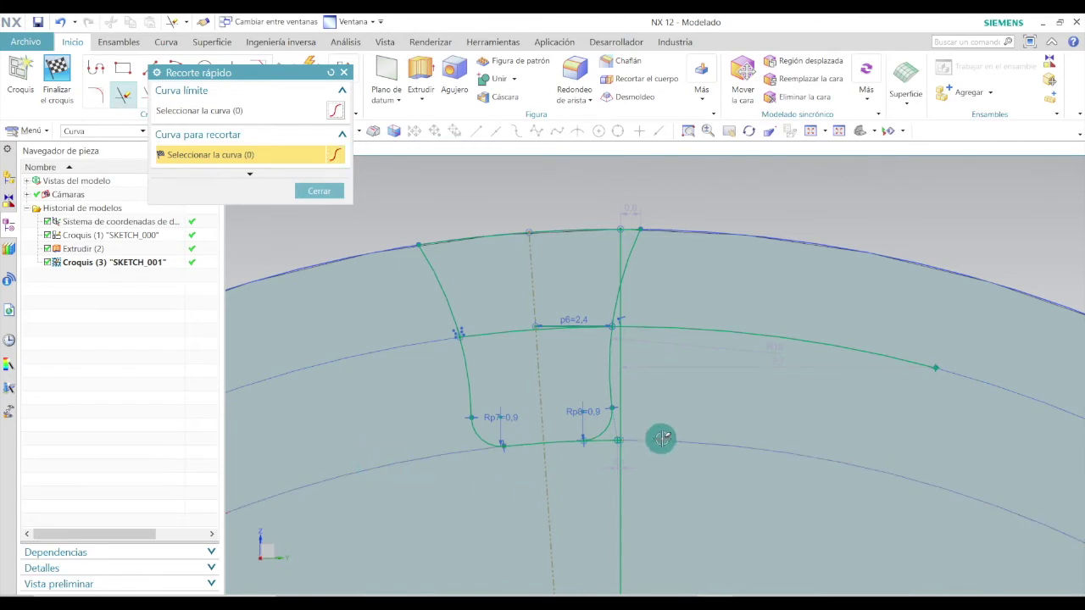
{"action": "left_click", "coordinate": [670, 329]}
{"action": "scroll", "coordinate": [616, 475], "scroll_direction": "up", "scroll_amount": 3}
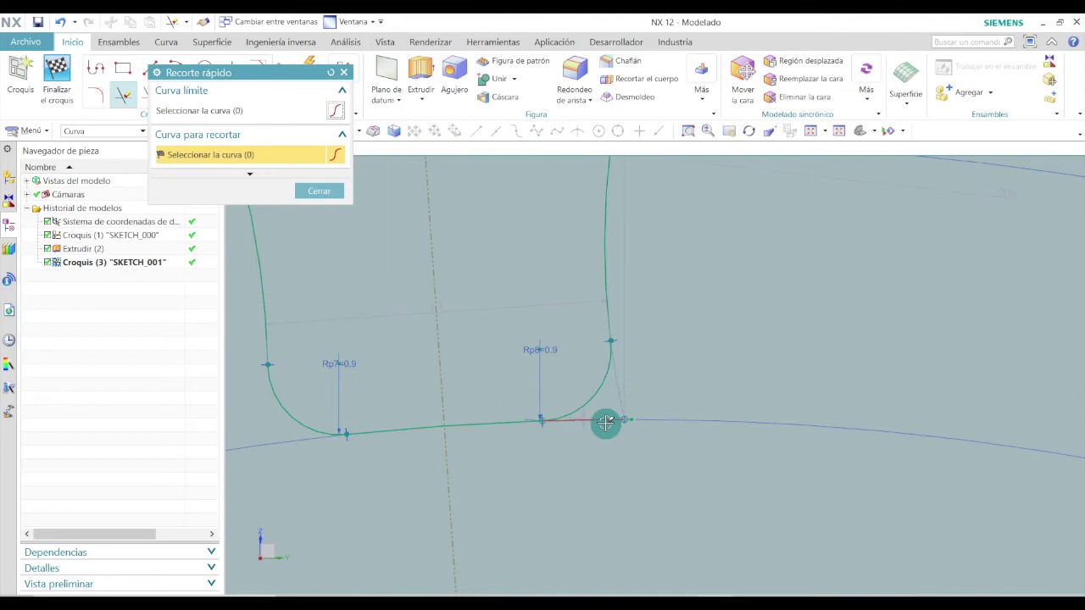
{"action": "scroll", "coordinate": [594, 458], "scroll_direction": "down", "scroll_amount": 3}
{"action": "scroll", "coordinate": [603, 313], "scroll_direction": "up", "scroll_amount": 4}
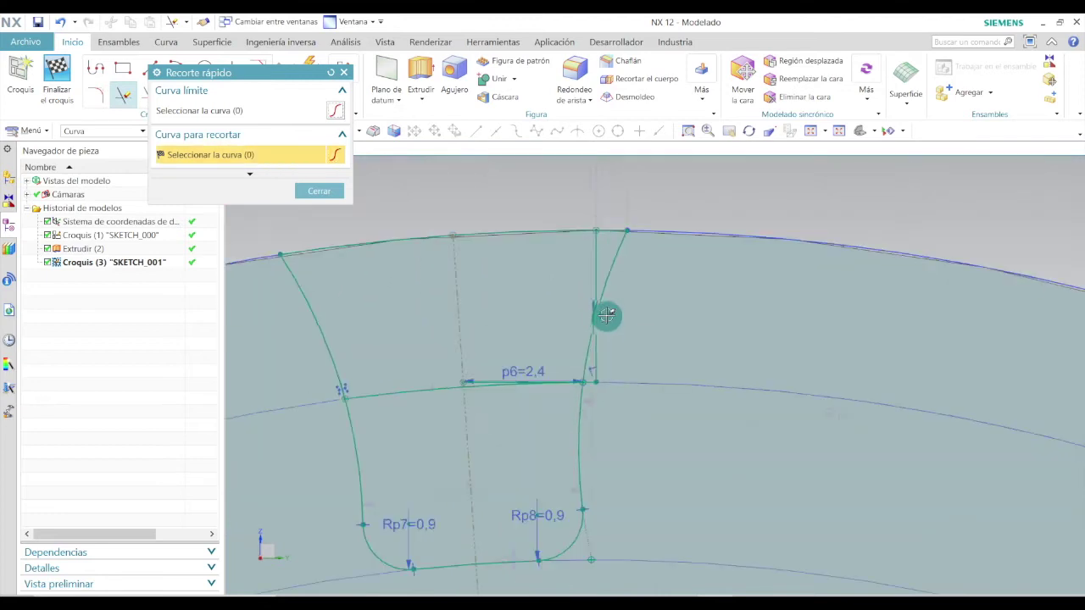
Trim away the vertical line, the short horizontal line and the pitch-circle arc left inside the tooth space.
{"action": "left_click", "coordinate": [591, 249]}
{"action": "left_click", "coordinate": [593, 337]}
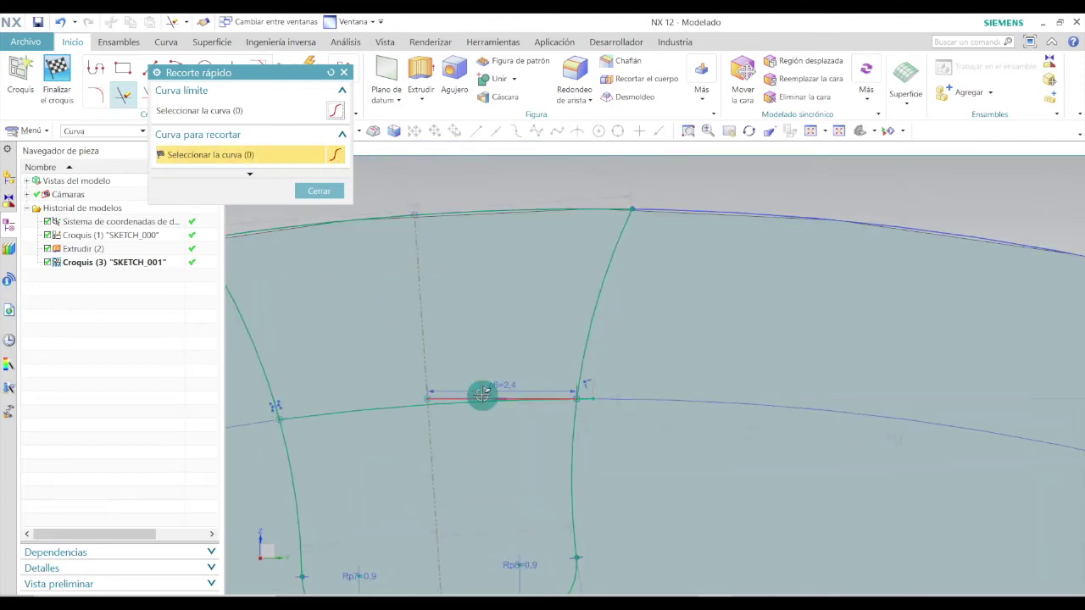
{"action": "left_click", "coordinate": [388, 410]}
{"action": "scroll", "coordinate": [613, 404], "scroll_direction": "up", "scroll_amount": 3}
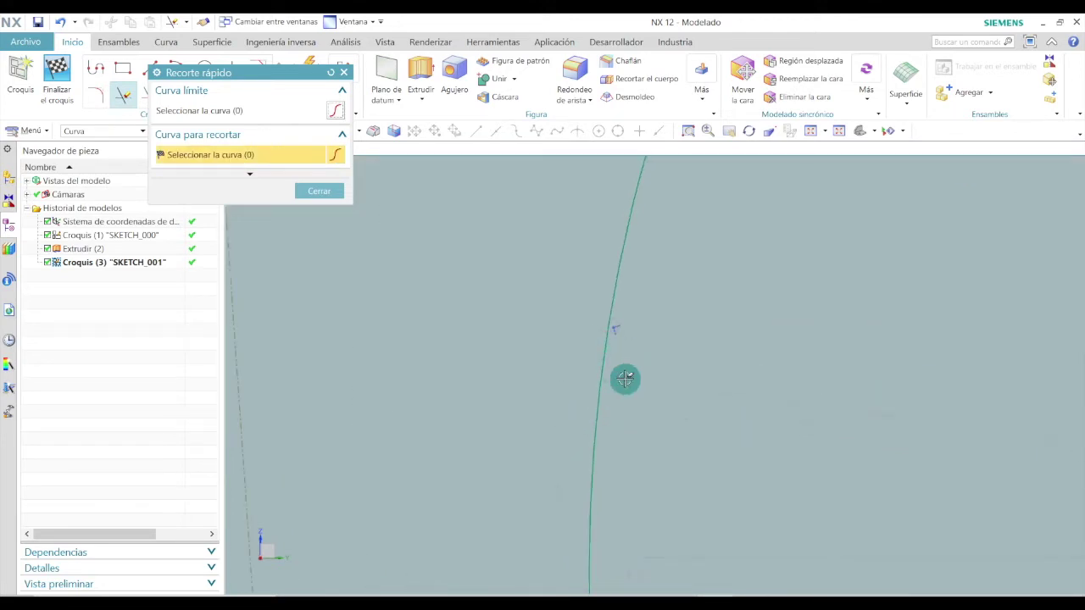
{"action": "scroll", "coordinate": [625, 379], "scroll_direction": "down", "scroll_amount": 5}
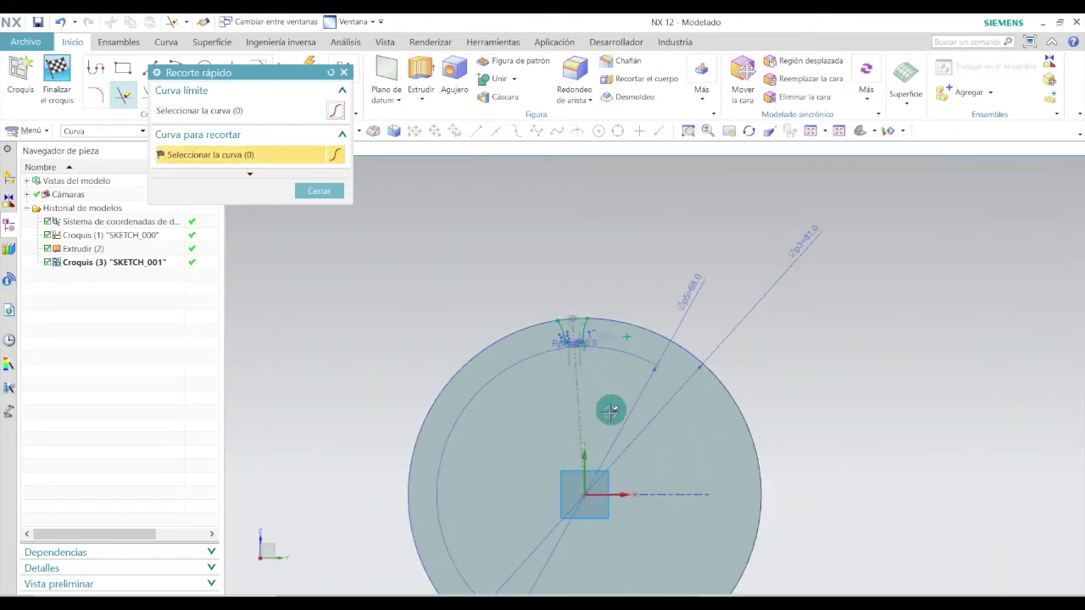
{"action": "left_click", "coordinate": [319, 191]}
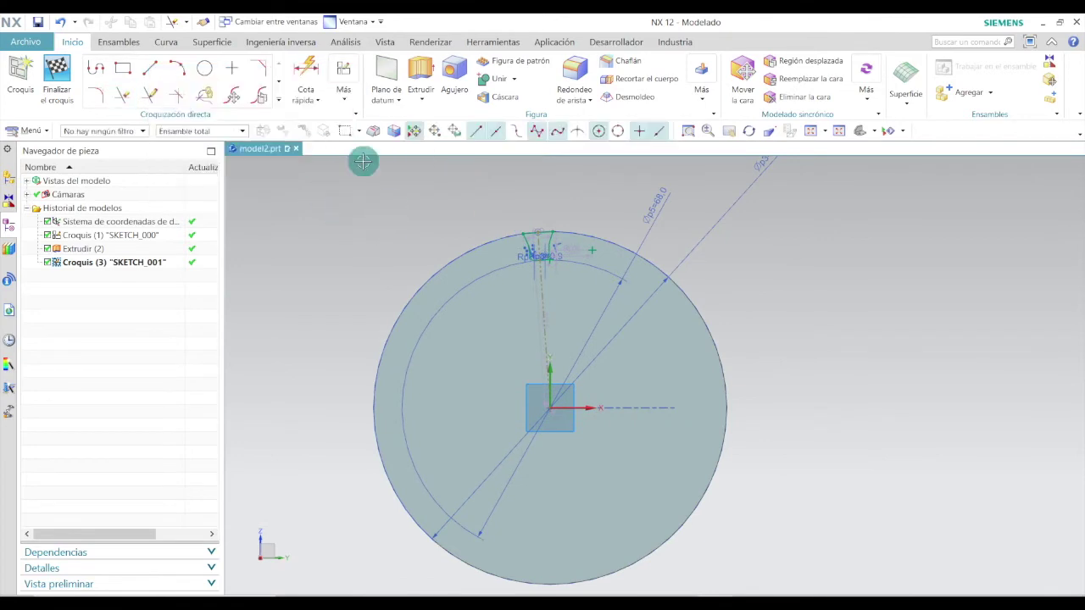
Finish the tooth-space sketch and orient the model to the isometric view.
{"action": "left_click", "coordinate": [61, 73]}
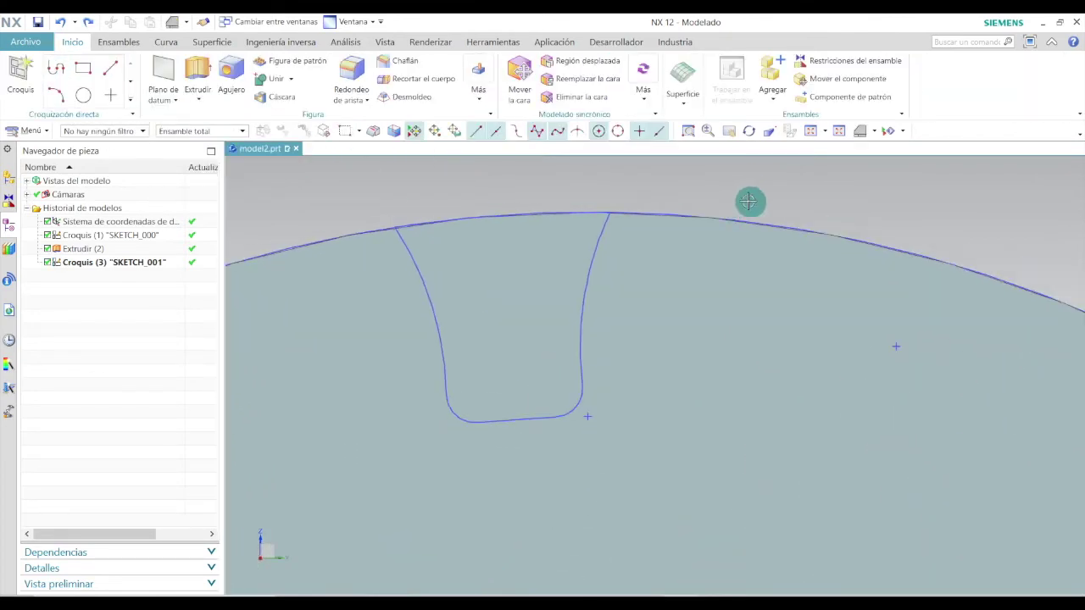
{"action": "left_click", "coordinate": [875, 132]}
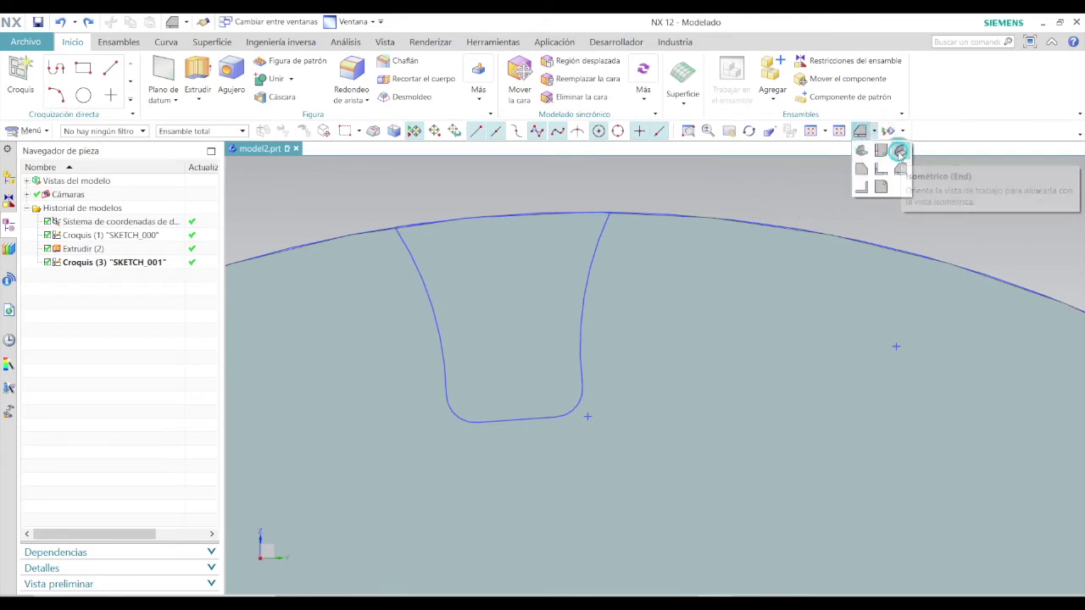
{"action": "left_click", "coordinate": [900, 151]}
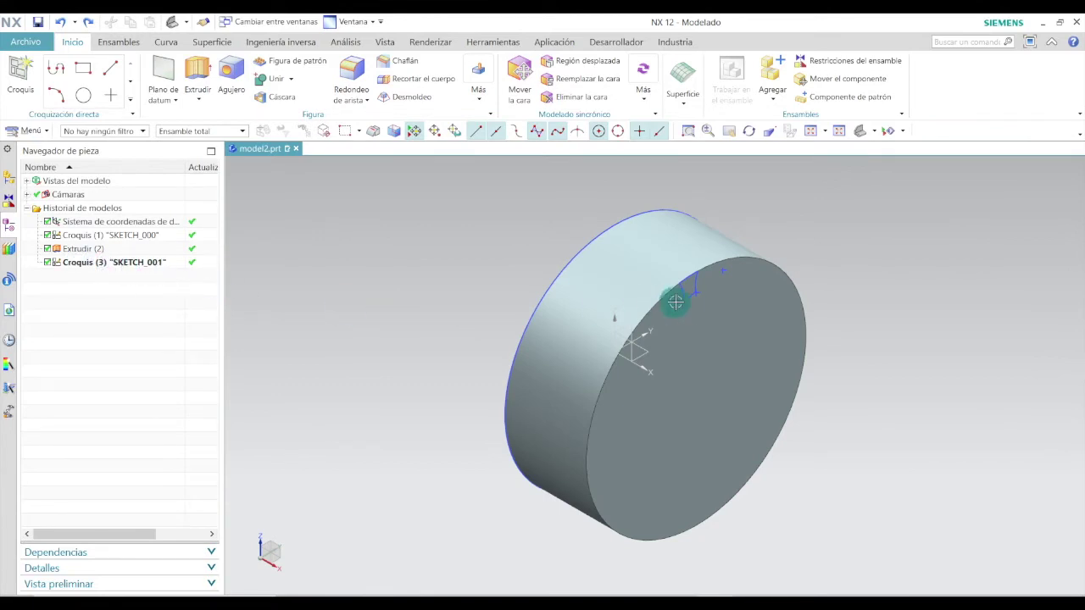
Extrude the tooth-space sketch from 0 to 30 mm, reversed into the disc, with the Boolean set to Subtract.
{"action": "right_click", "coordinate": [120, 267]}
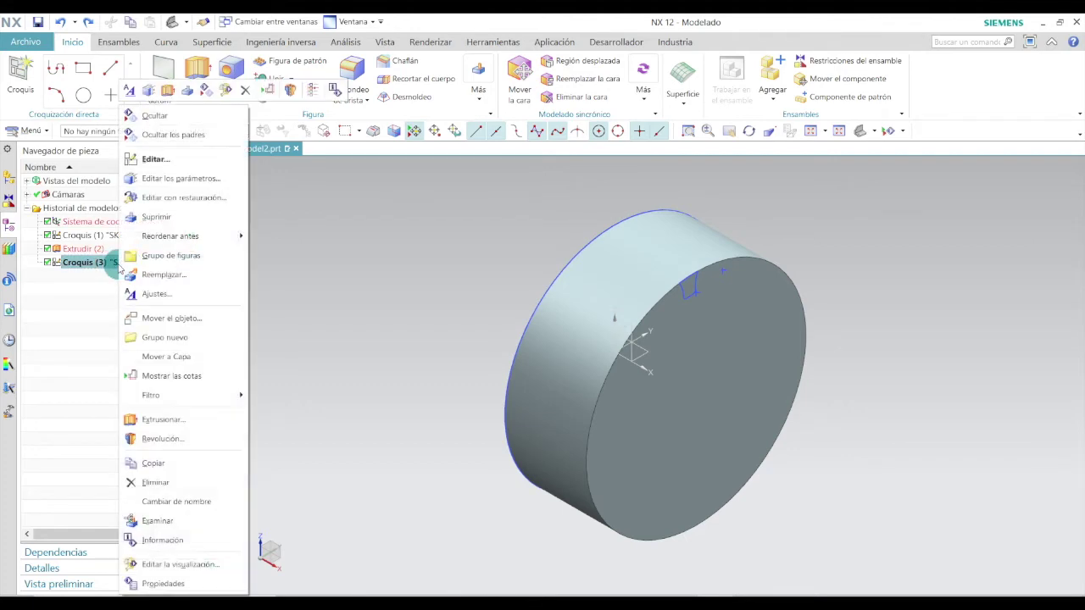
{"action": "left_click", "coordinate": [164, 420]}
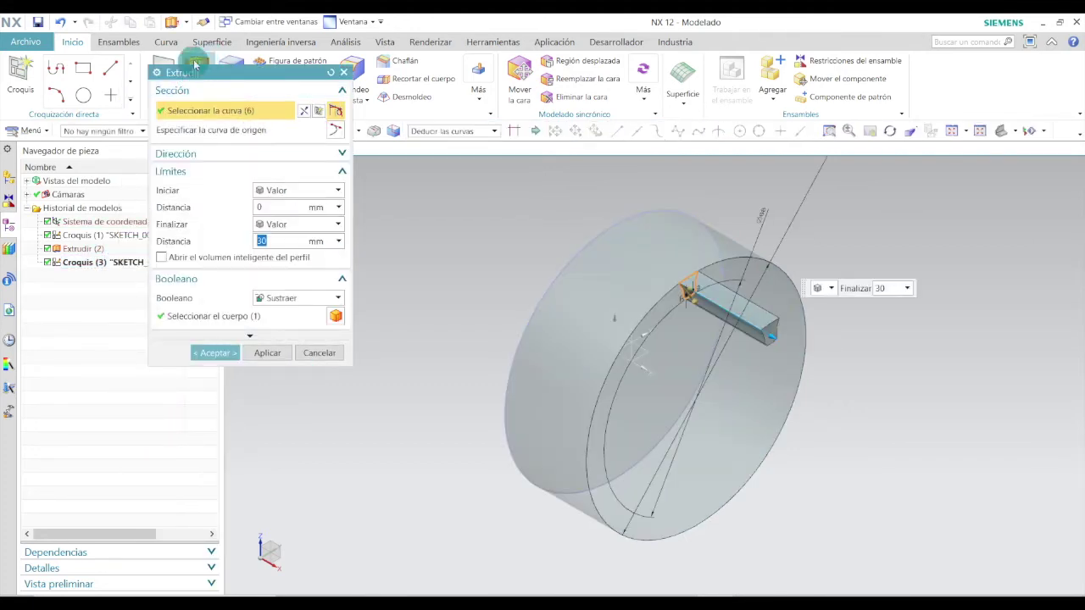
{"action": "left_click_drag", "start_coordinate": [225, 77], "coordinate": [224, 143]}
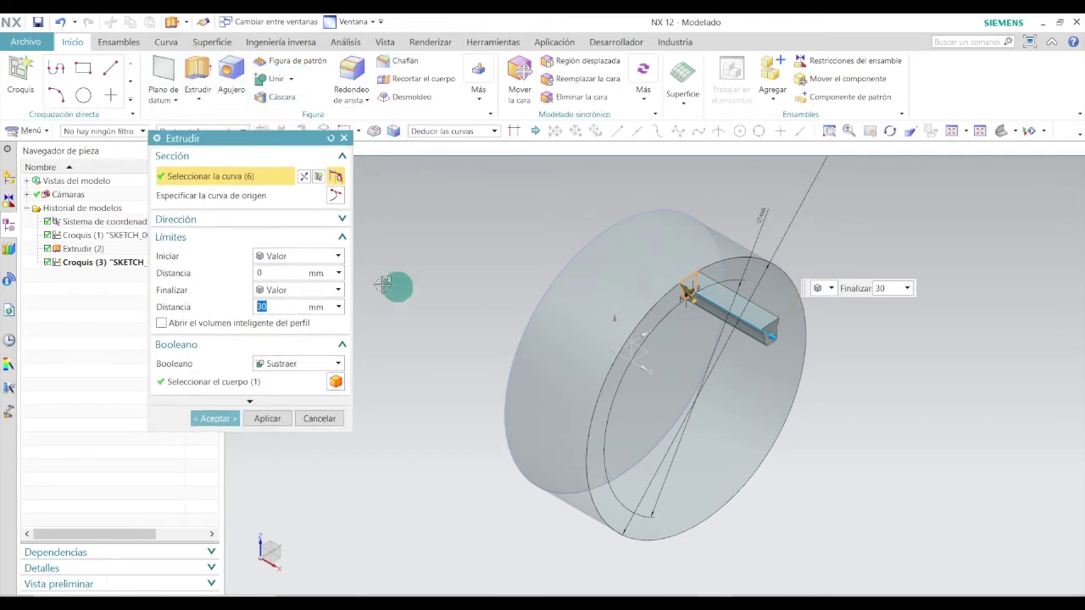
{"action": "scroll", "coordinate": [800, 392], "scroll_direction": "up", "scroll_amount": 2}
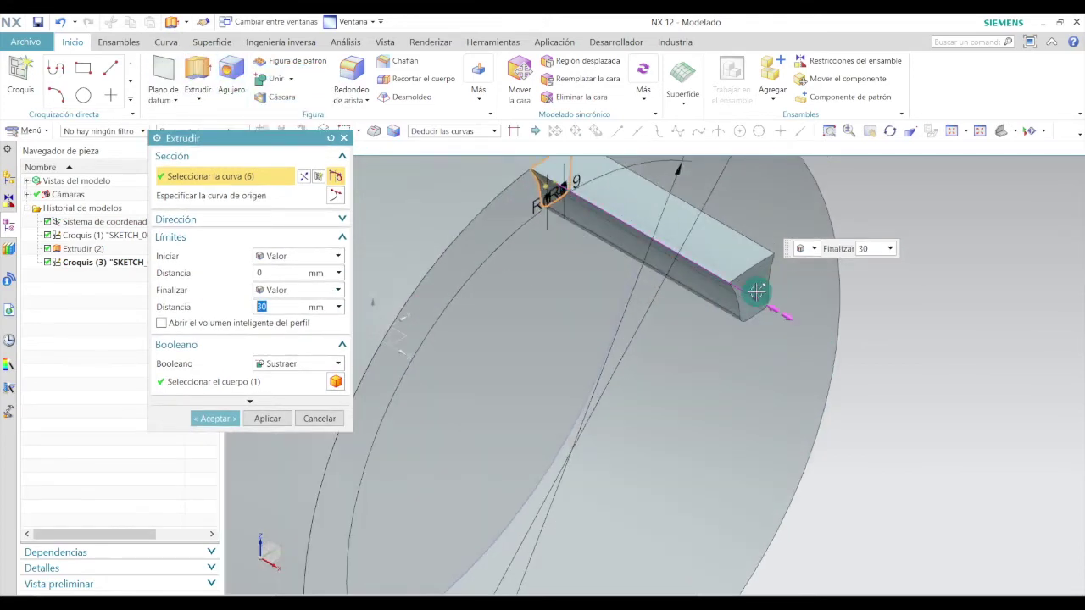
{"action": "double_click", "coordinate": [755, 294]}
{"action": "left_click", "coordinate": [276, 373]}
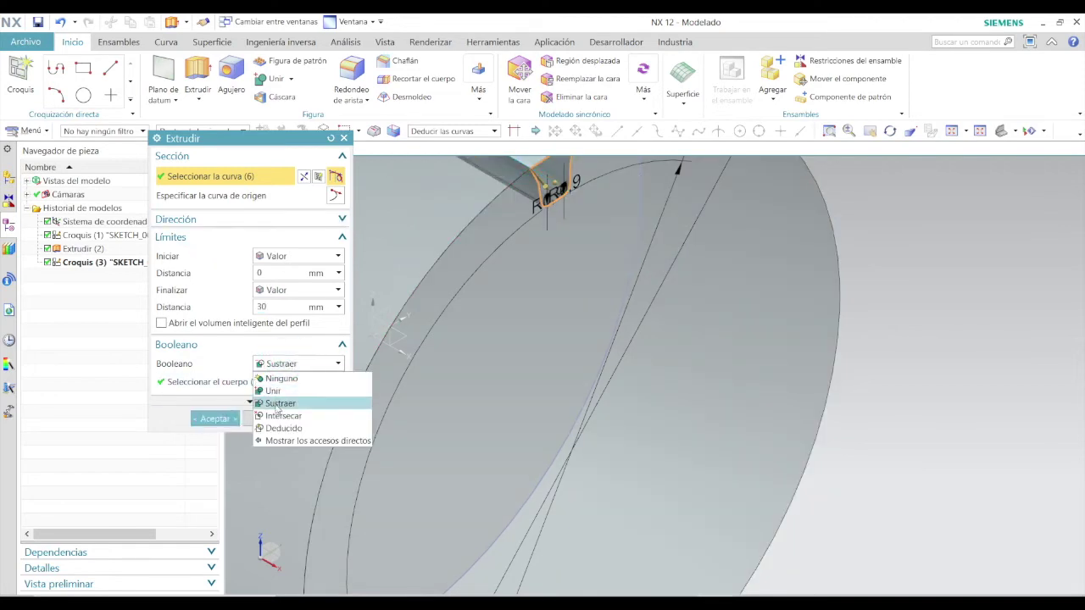
{"action": "left_click", "coordinate": [280, 403]}
{"action": "scroll", "coordinate": [989, 381], "scroll_direction": "down", "scroll_amount": 3}
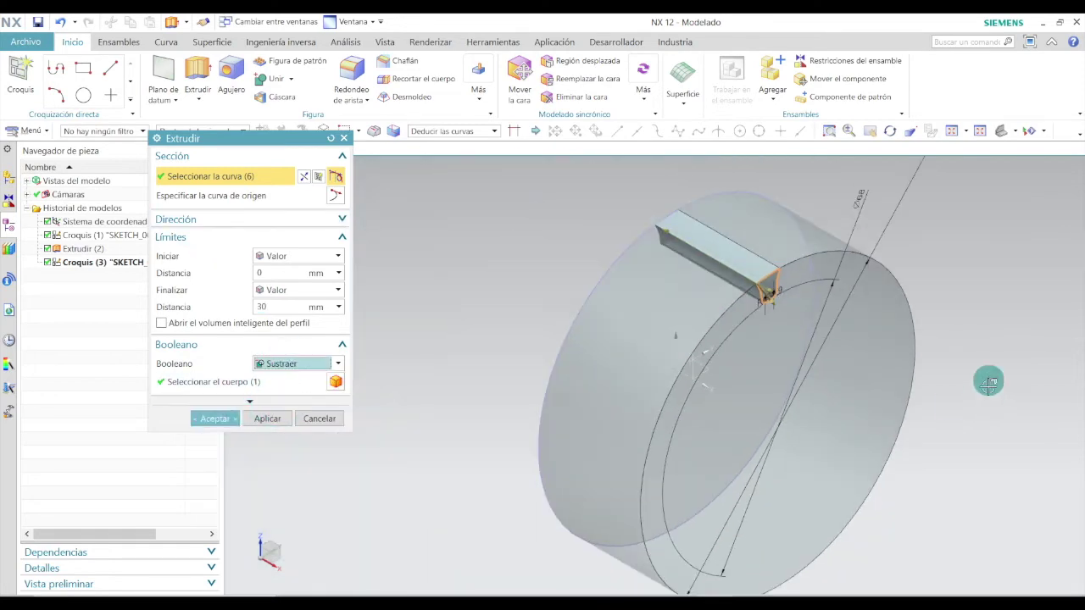
{"action": "left_click", "coordinate": [218, 418]}
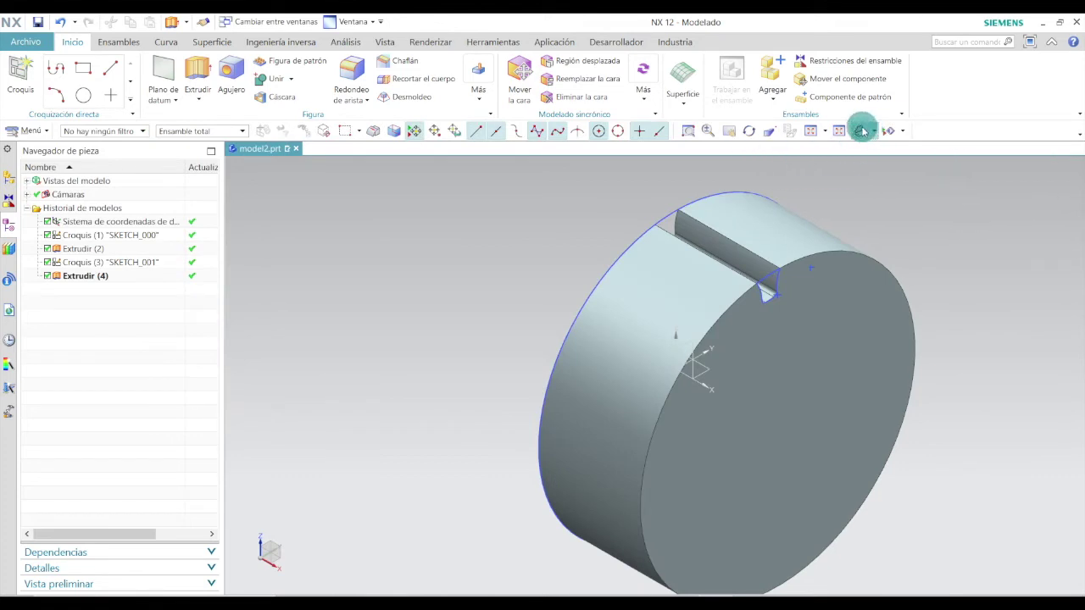
Start a pattern feature from the extruded tooth-space cut and set its layout to Circular.
{"action": "middle_click_drag", "start_coordinate": [775, 249], "coordinate": [835, 271], "text": "shift"}
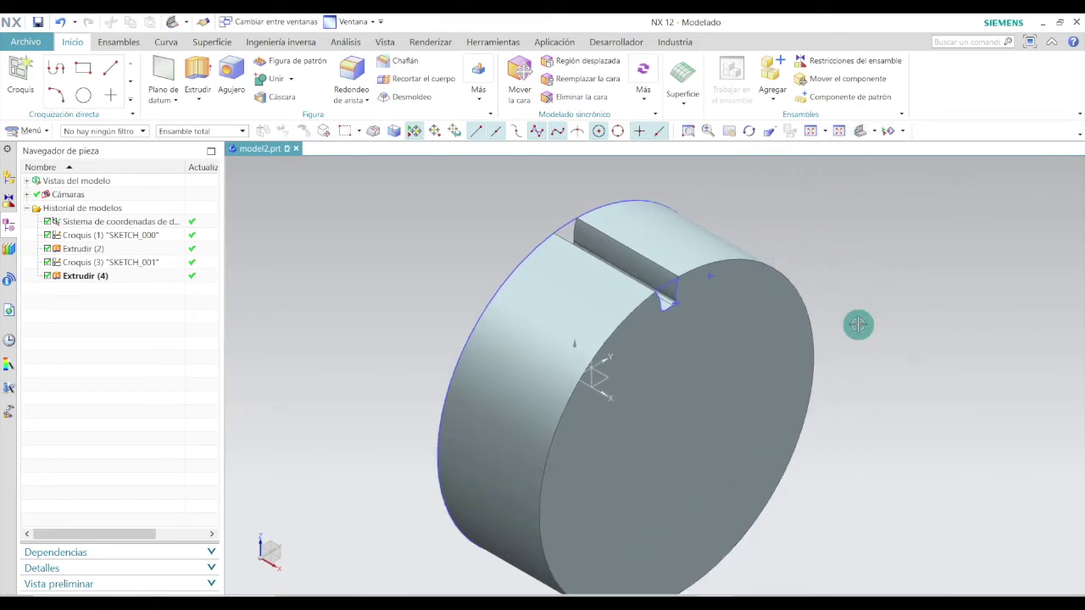
{"action": "scroll", "coordinate": [858, 324], "scroll_direction": "down", "scroll_amount": 2}
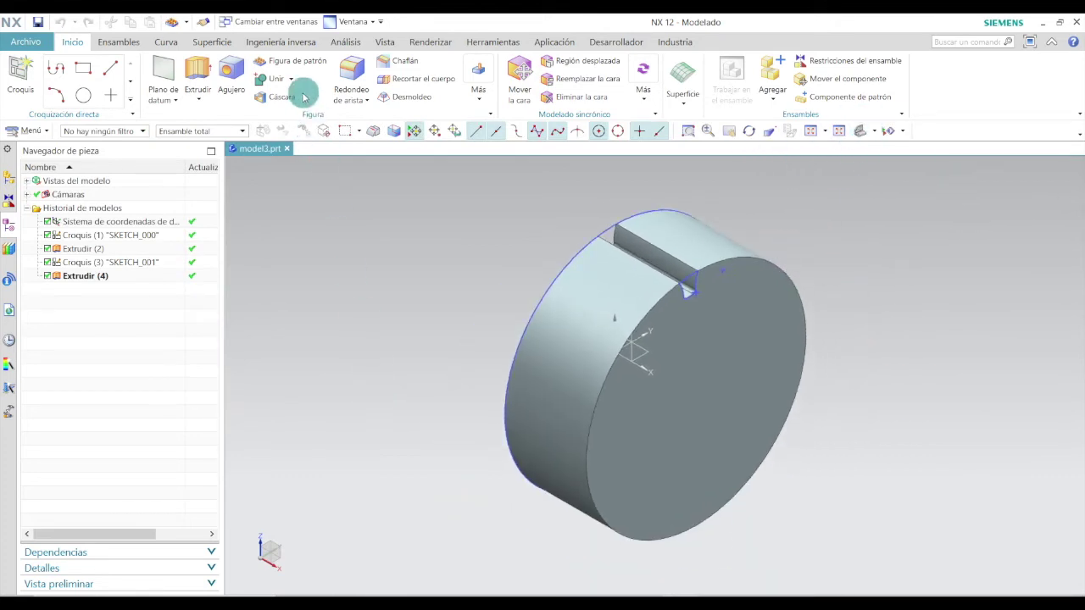
{"action": "left_click", "coordinate": [306, 62]}
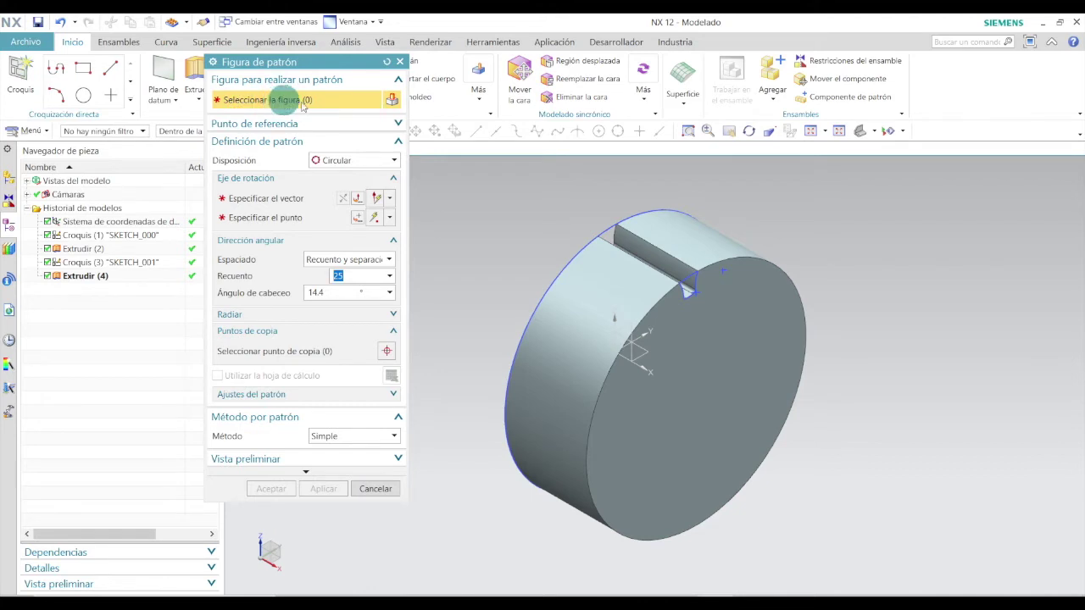
{"action": "left_click", "coordinate": [653, 256]}
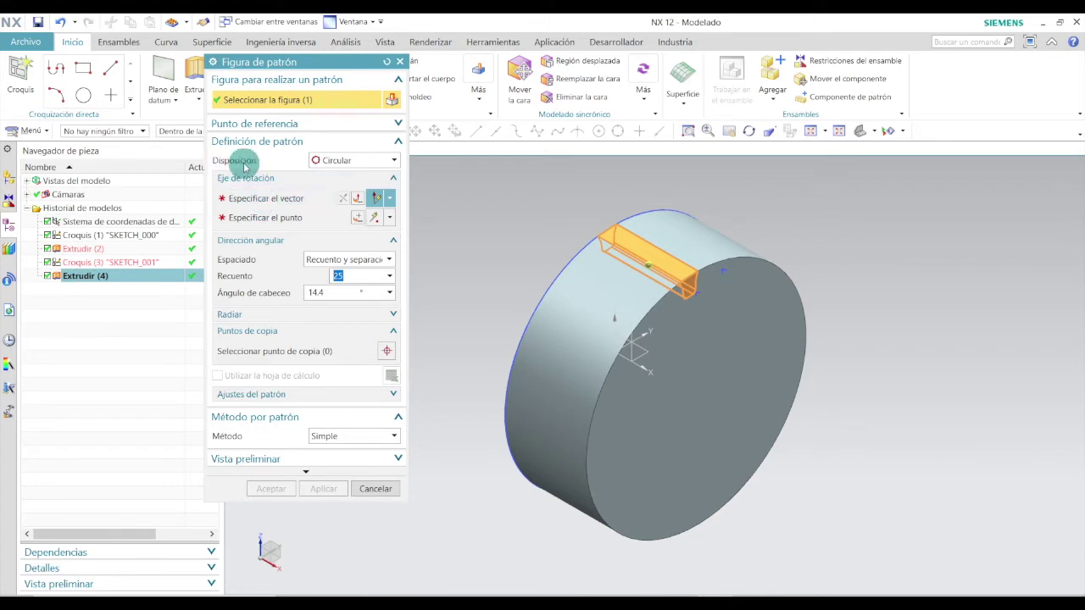
{"action": "left_click", "coordinate": [351, 161]}
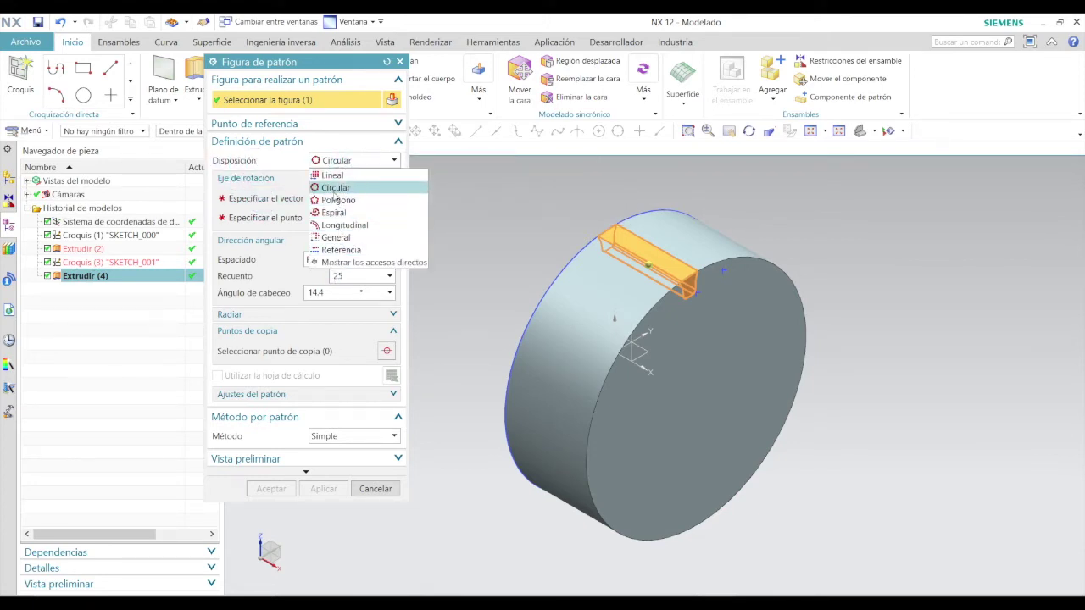
{"action": "left_click", "coordinate": [334, 190]}
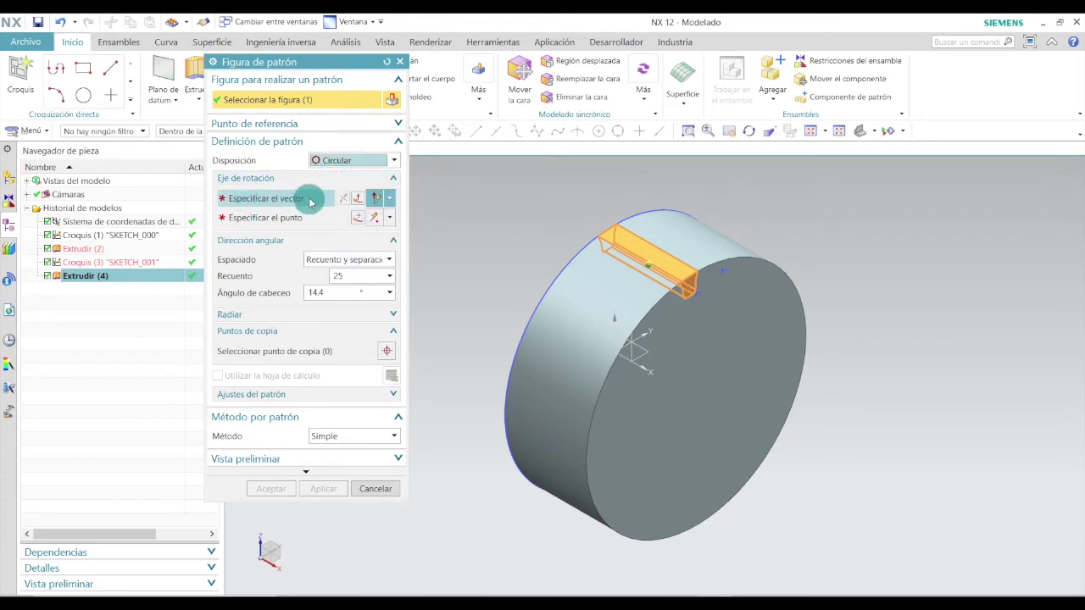
Pattern the cut about the disc's axis, taken from its cylindrical face, with a count of 25 and a pitch angle of 14.4°.
{"action": "left_click", "coordinate": [310, 200]}
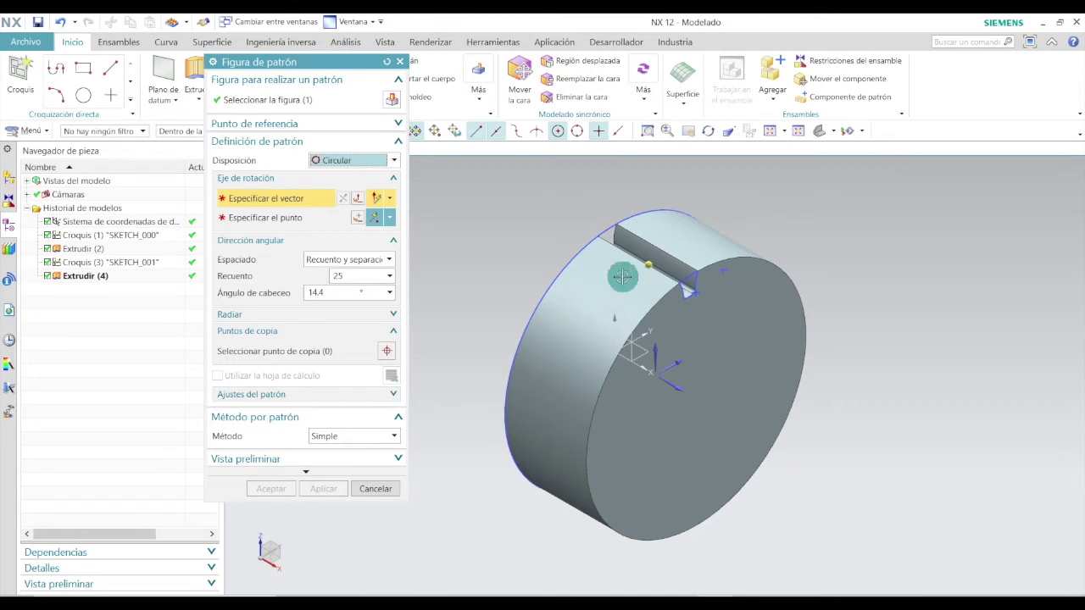
{"action": "left_click", "coordinate": [575, 314]}
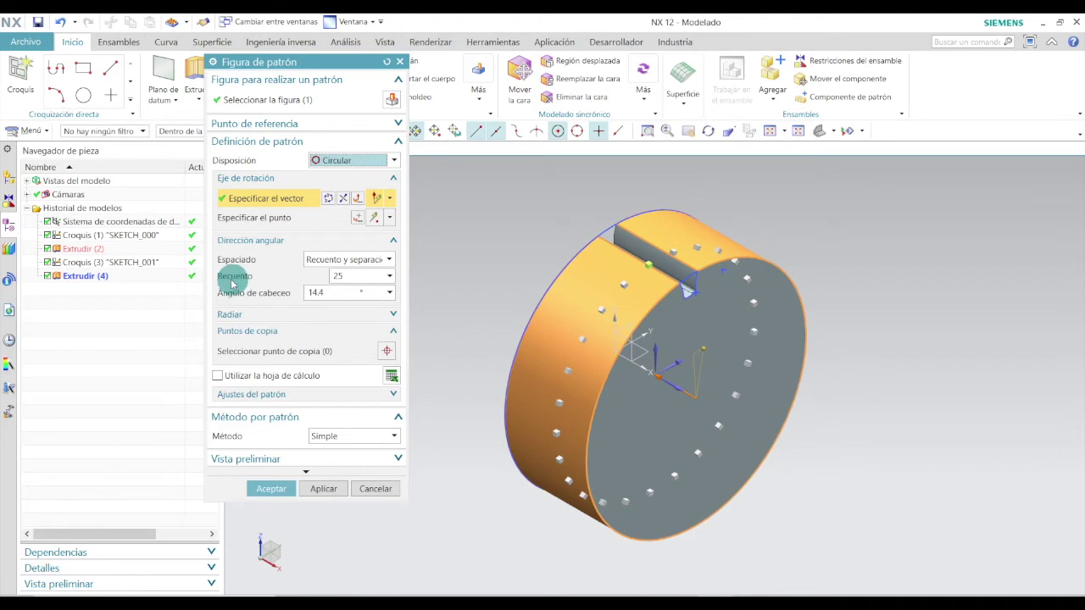
{"action": "left_click", "coordinate": [336, 275]}
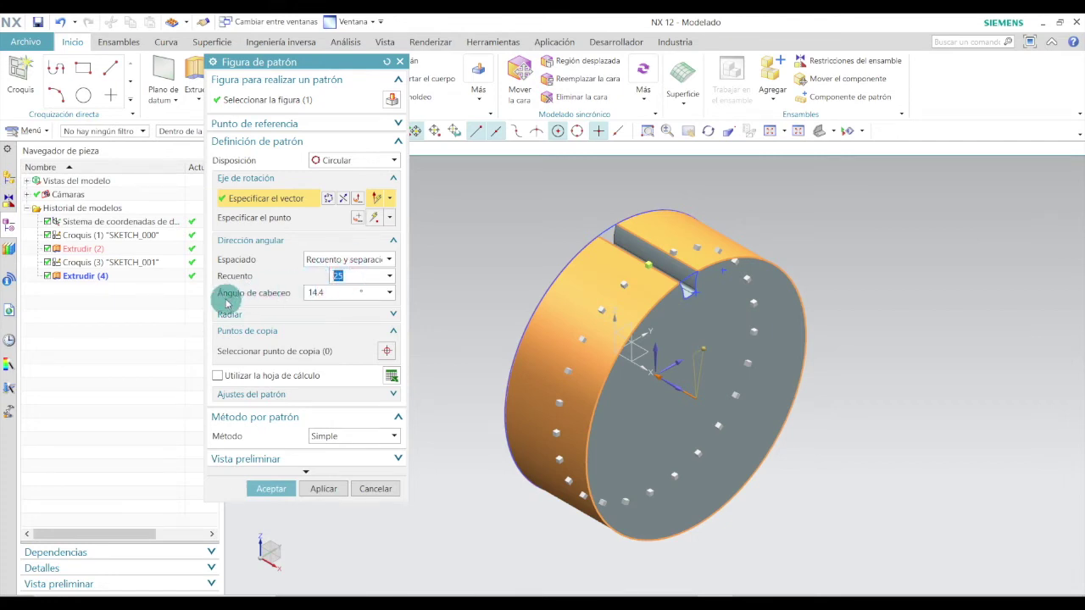
{"action": "left_click", "coordinate": [334, 292]}
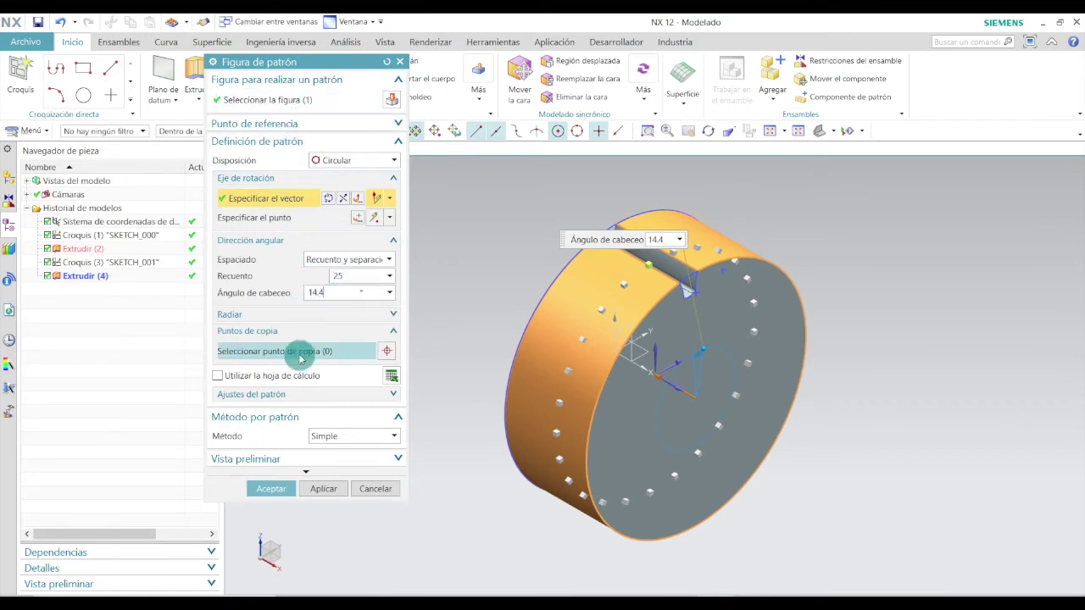
{"action": "left_click", "coordinate": [269, 491]}
Create a sketch on the gear's flat front face.
{"action": "middle_click_drag", "start_coordinate": [467, 330], "coordinate": [447, 344]}
{"action": "left_click", "coordinate": [710, 379]}
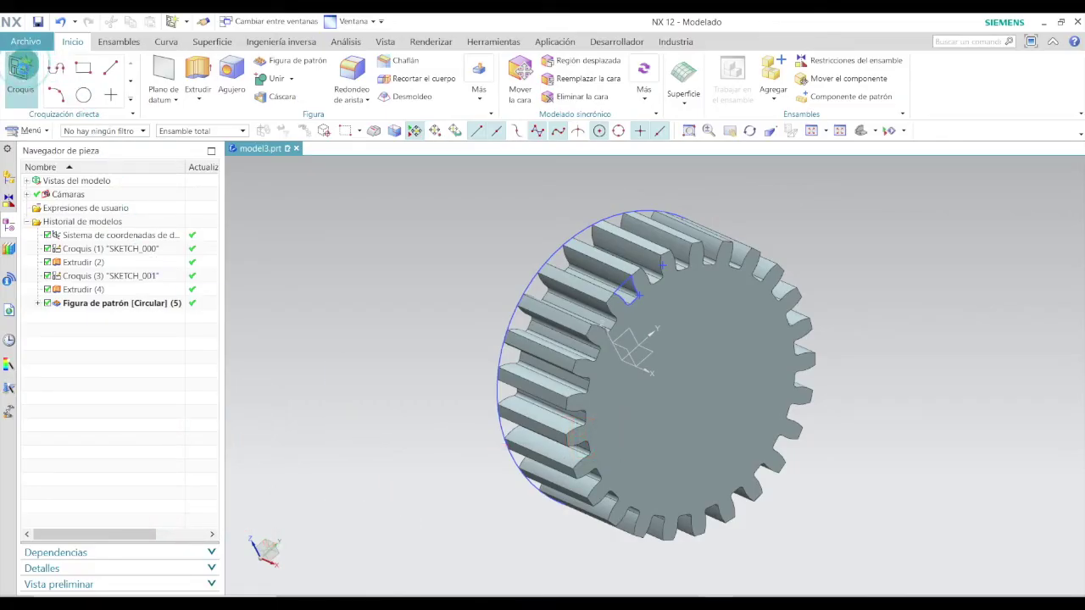
{"action": "left_click", "coordinate": [21, 69]}
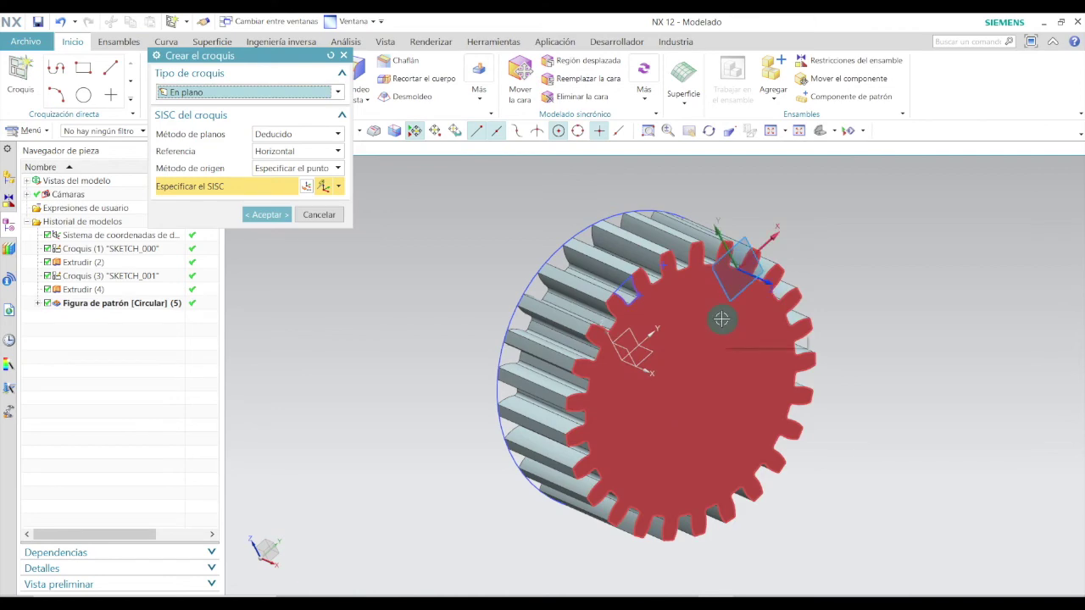
{"action": "left_click", "coordinate": [699, 387]}
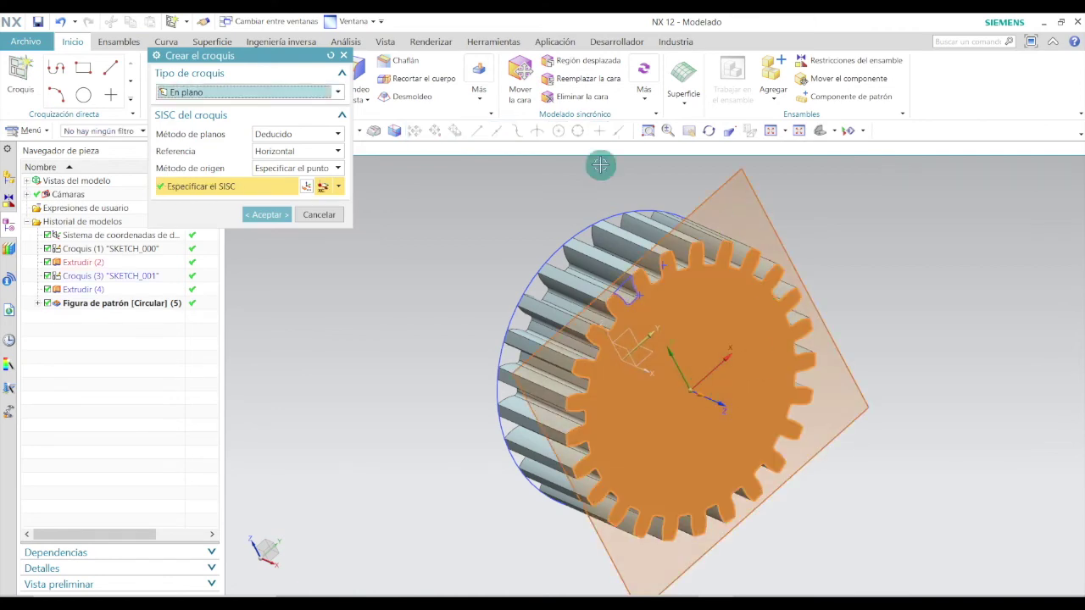
{"action": "left_click", "coordinate": [265, 215]}
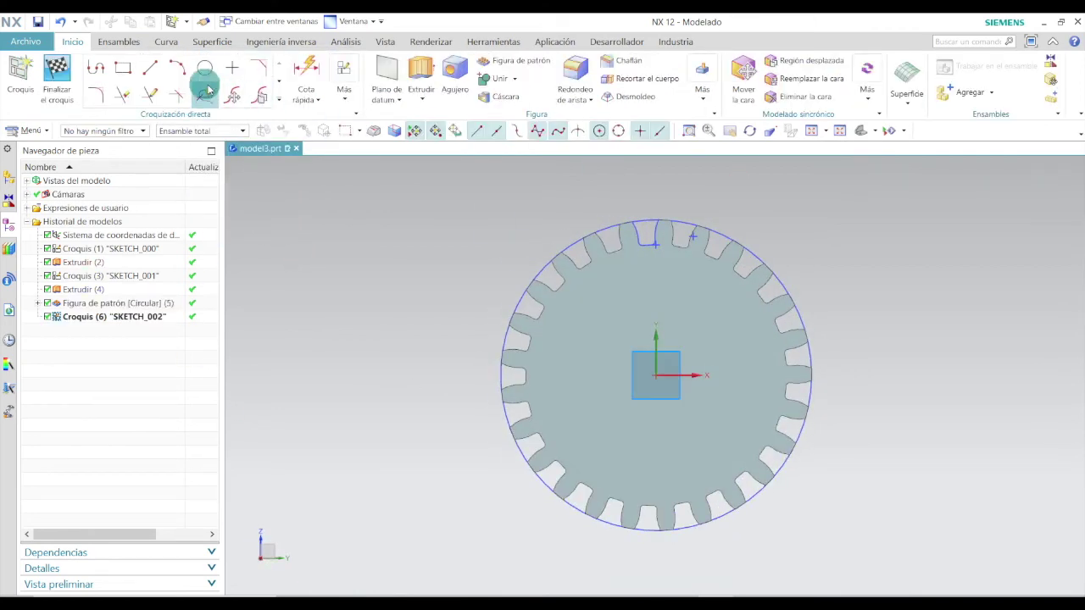
Sketch a circle about 43 mm in diameter centred on the gear.
{"action": "left_click", "coordinate": [207, 71]}
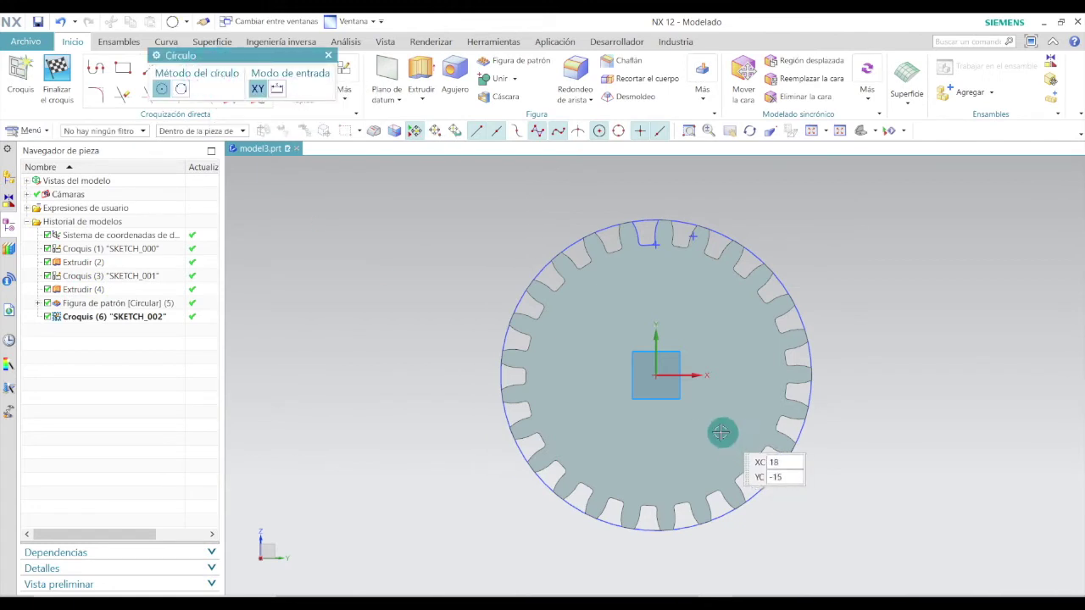
{"action": "scroll", "coordinate": [724, 436], "scroll_direction": "up", "scroll_amount": 2}
{"action": "left_click", "coordinate": [623, 342]}
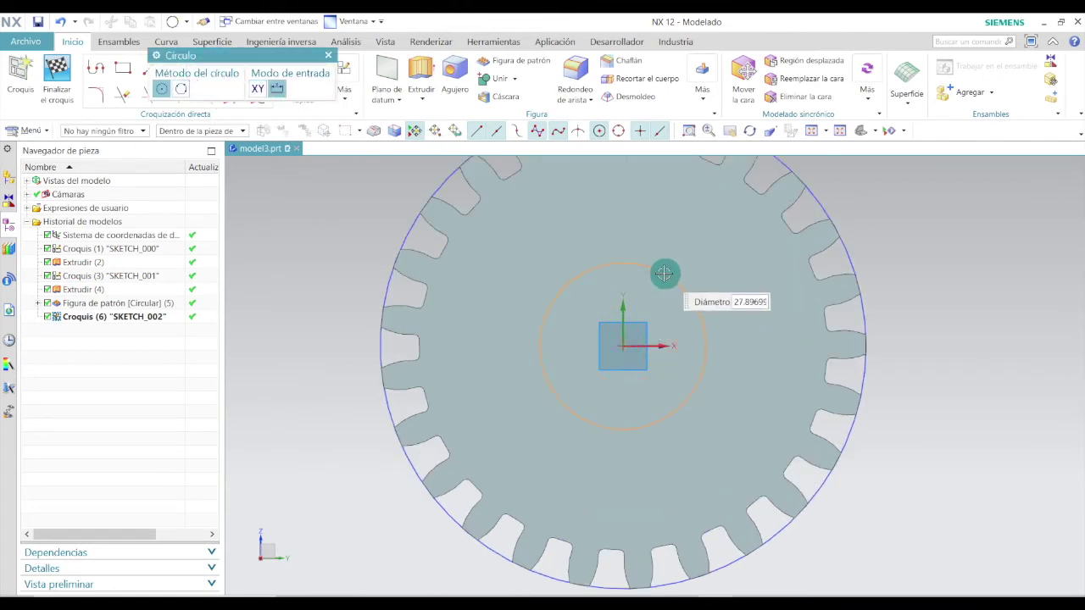
{"action": "left_click", "coordinate": [711, 251]}
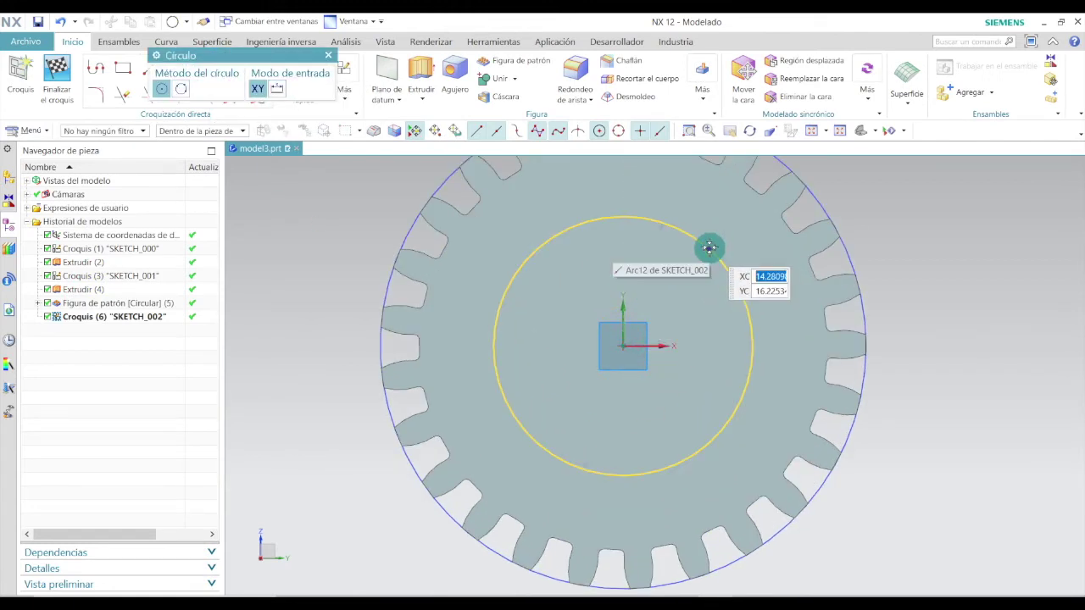
{"action": "key", "text": "Escape"}
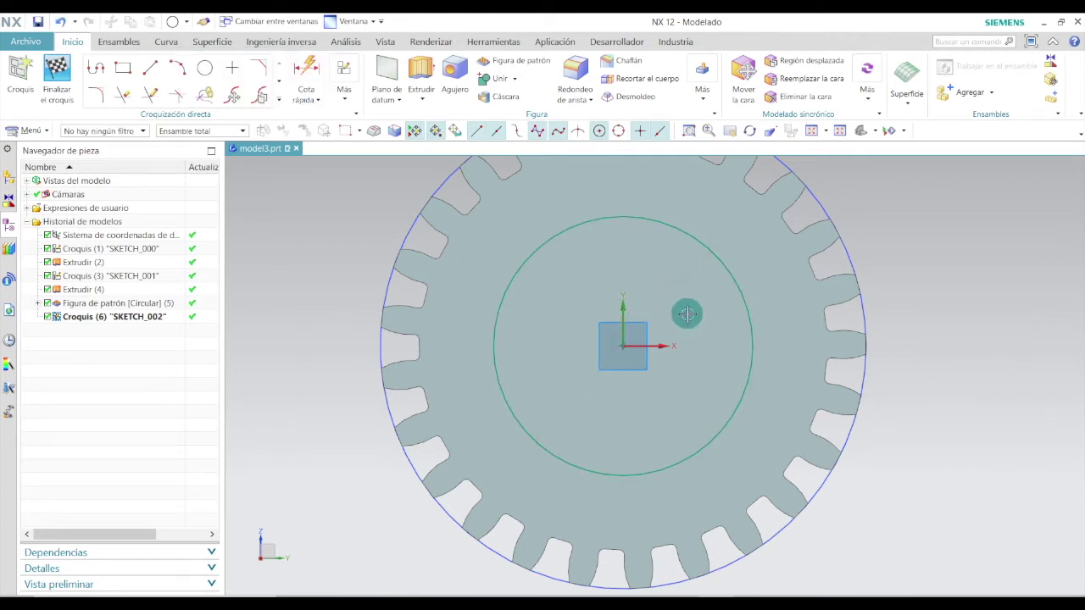
Dimension the circle's diameter and set it to 50 mm.
{"action": "key", "text": "d"}
{"action": "left_click", "coordinate": [710, 254]}
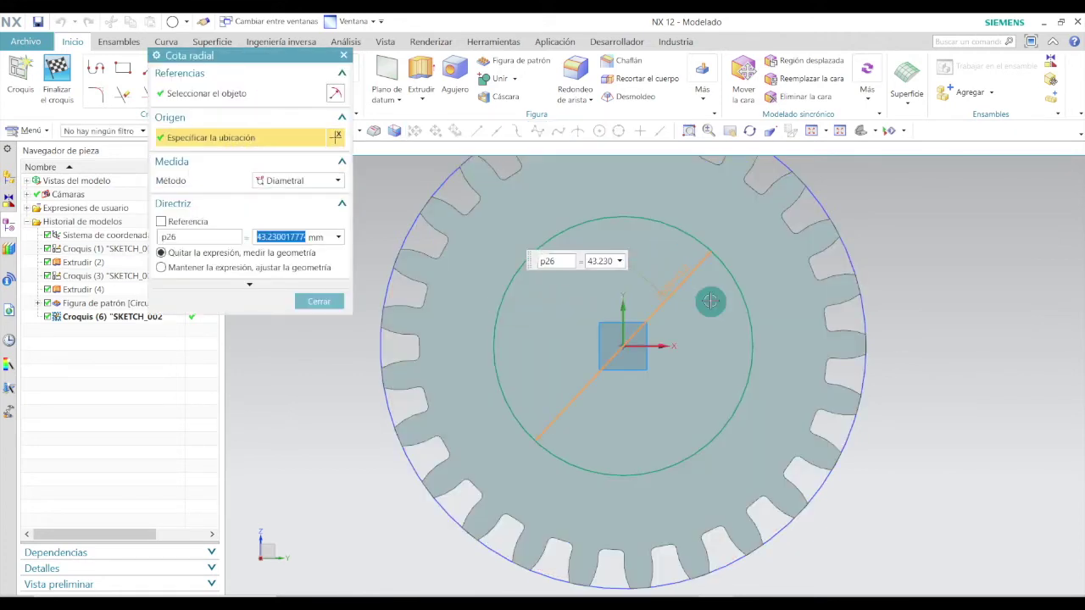
{"action": "key", "text": "Return"}
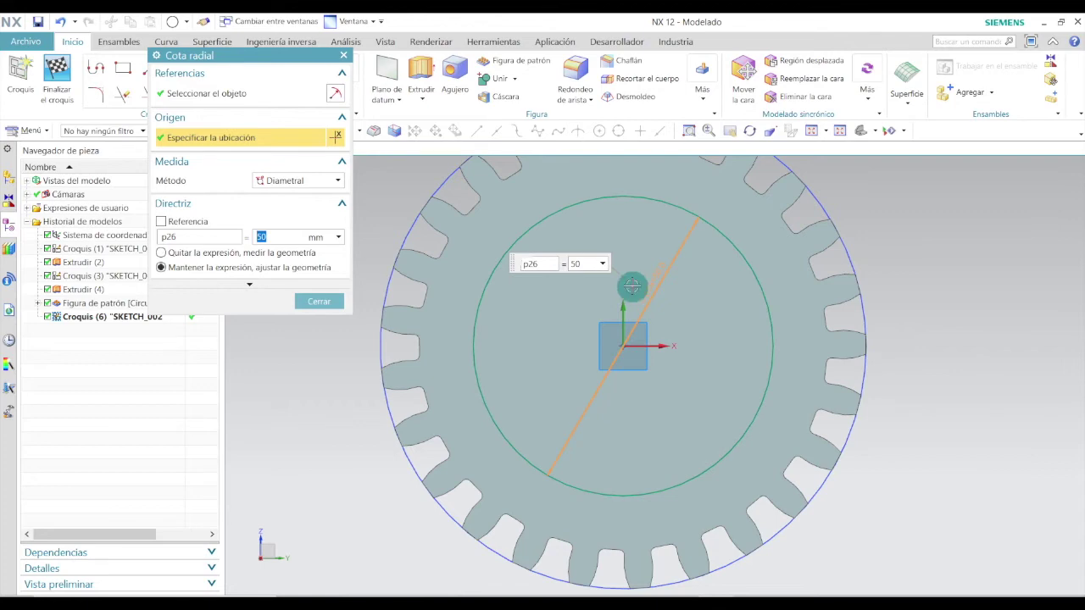
{"action": "left_click", "coordinate": [318, 301]}
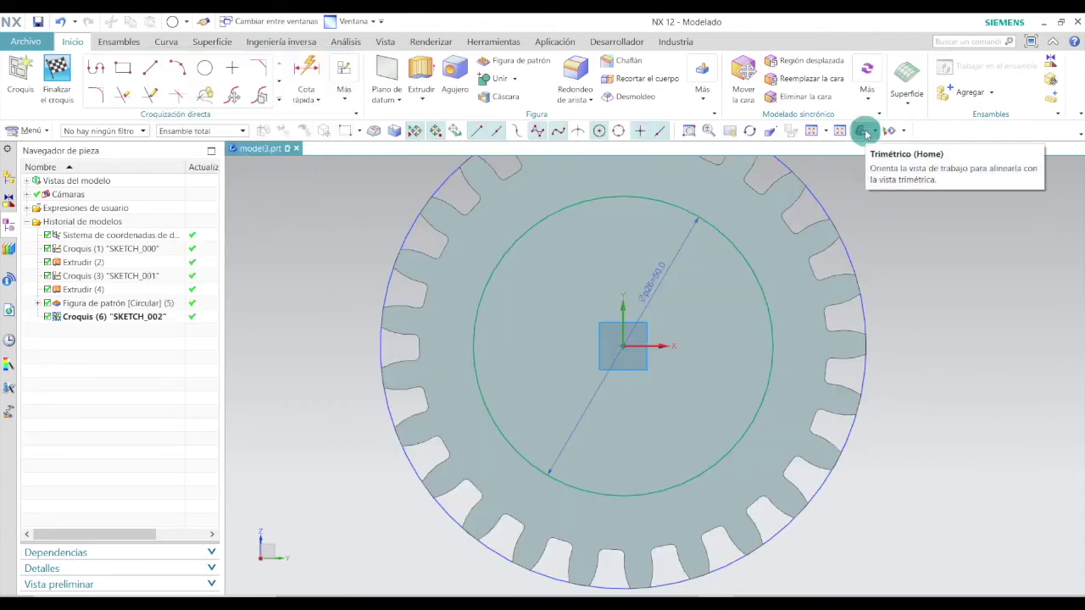
Extrude the circle from 0 to 3 mm, reversed into the gear, with the Boolean set to Subtract.
{"action": "left_click", "coordinate": [862, 130]}
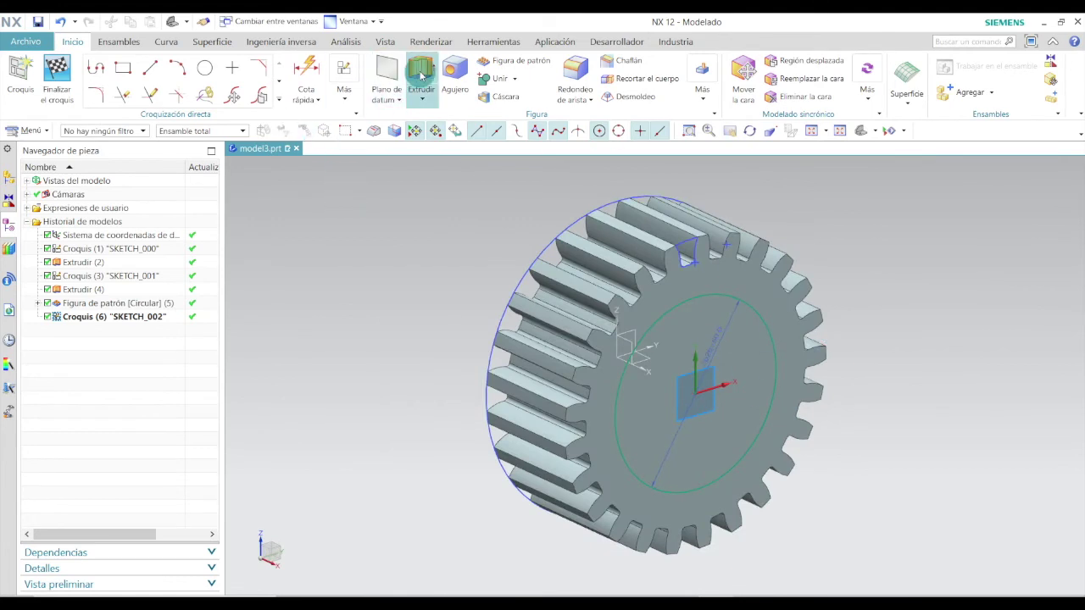
{"action": "left_click", "coordinate": [421, 76]}
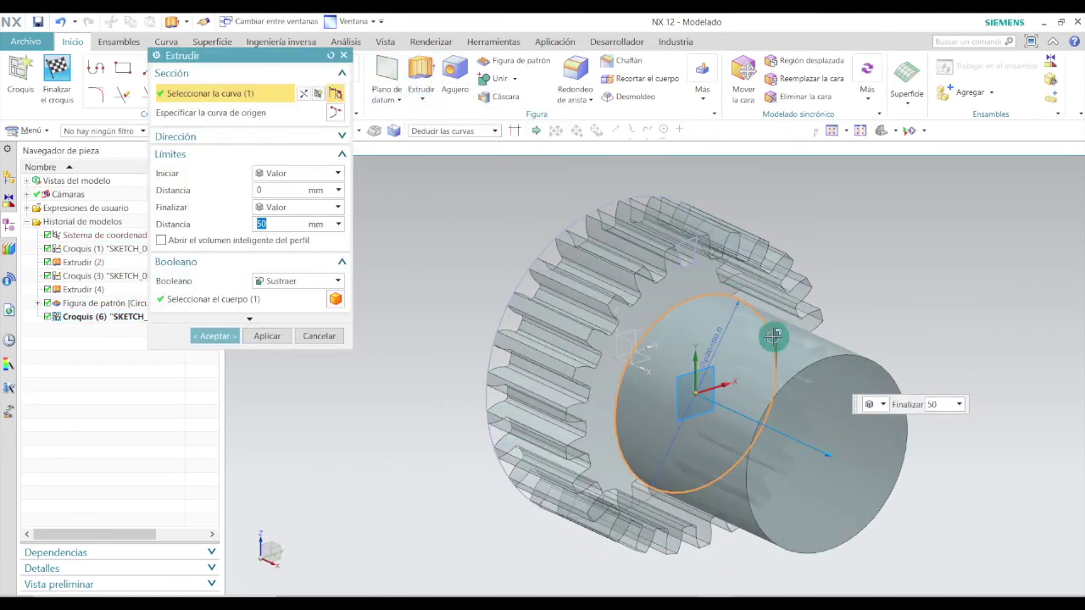
{"action": "double_click", "coordinate": [835, 458]}
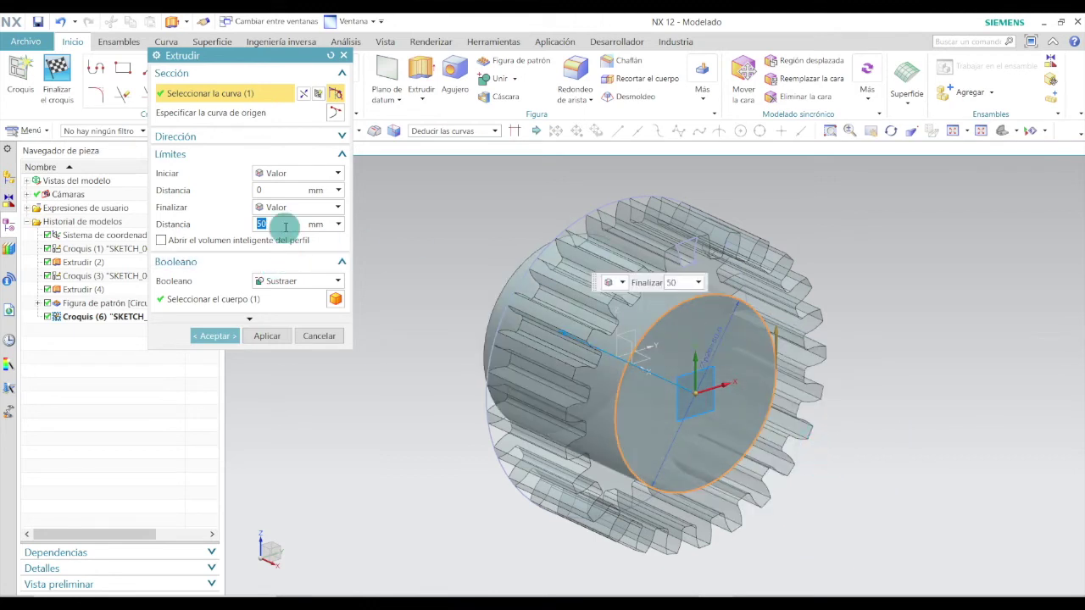
{"action": "key", "text": "Return"}
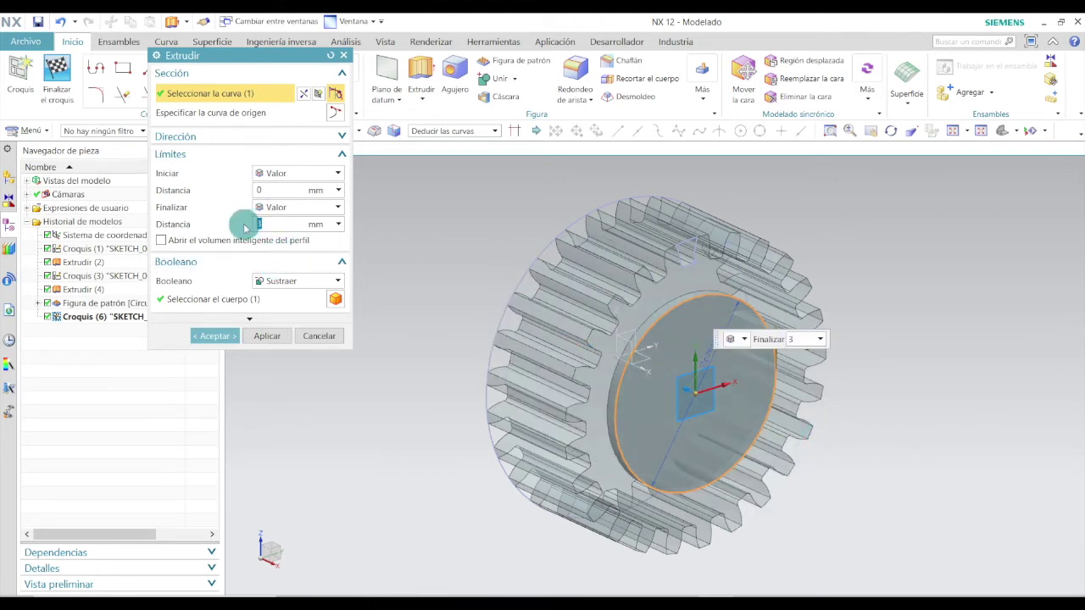
{"action": "left_click", "coordinate": [219, 335]}
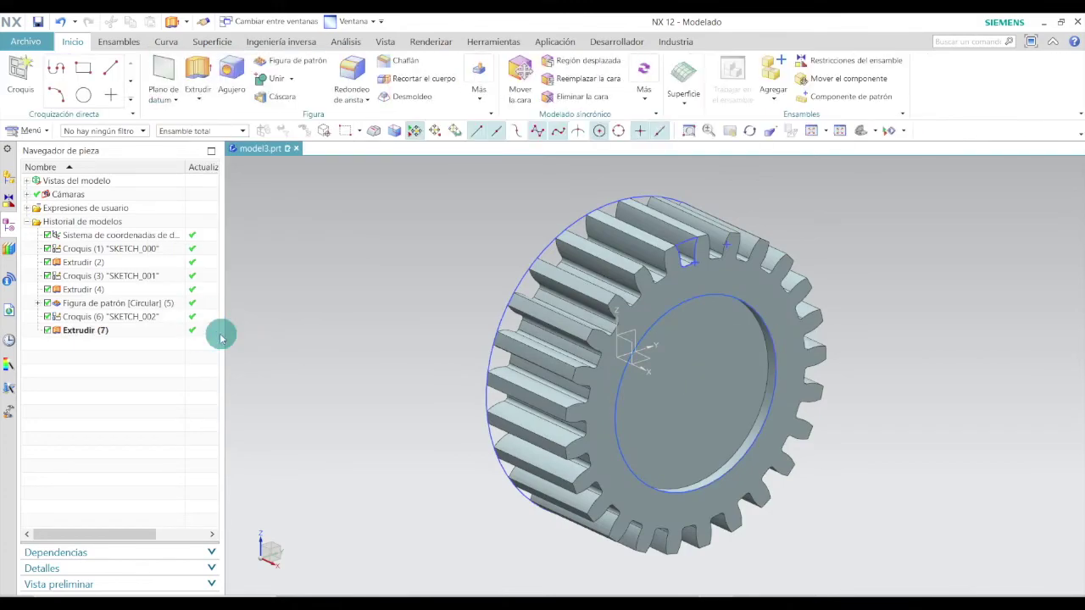
Create a sketch on the floor of the circular recess.
{"action": "key", "text": "alt+Tab"}
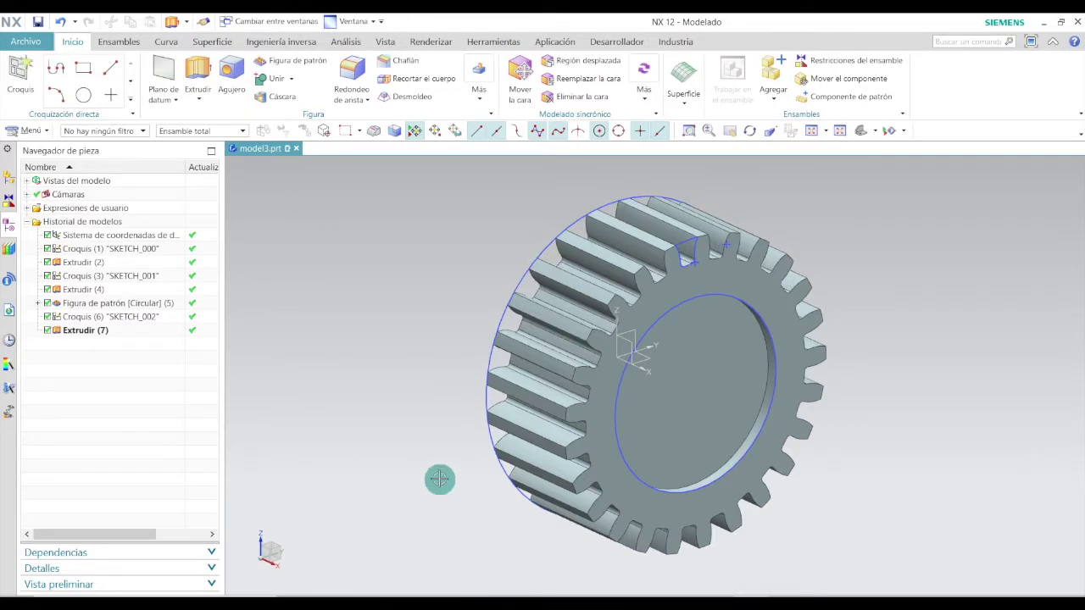
{"action": "left_click", "coordinate": [25, 71]}
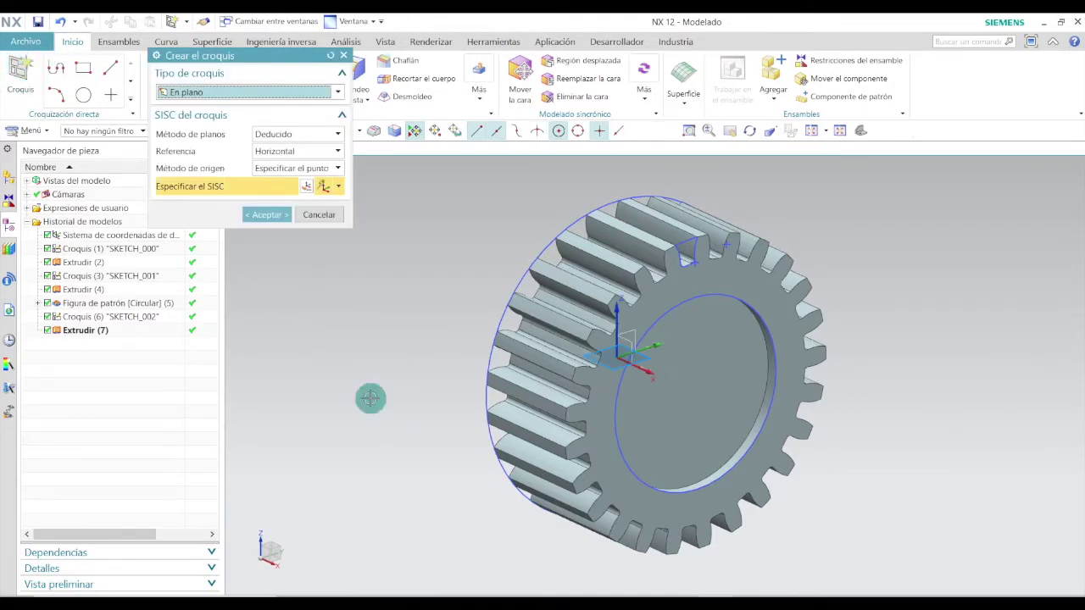
{"action": "left_click", "coordinate": [724, 343]}
{"action": "left_click", "coordinate": [724, 347]}
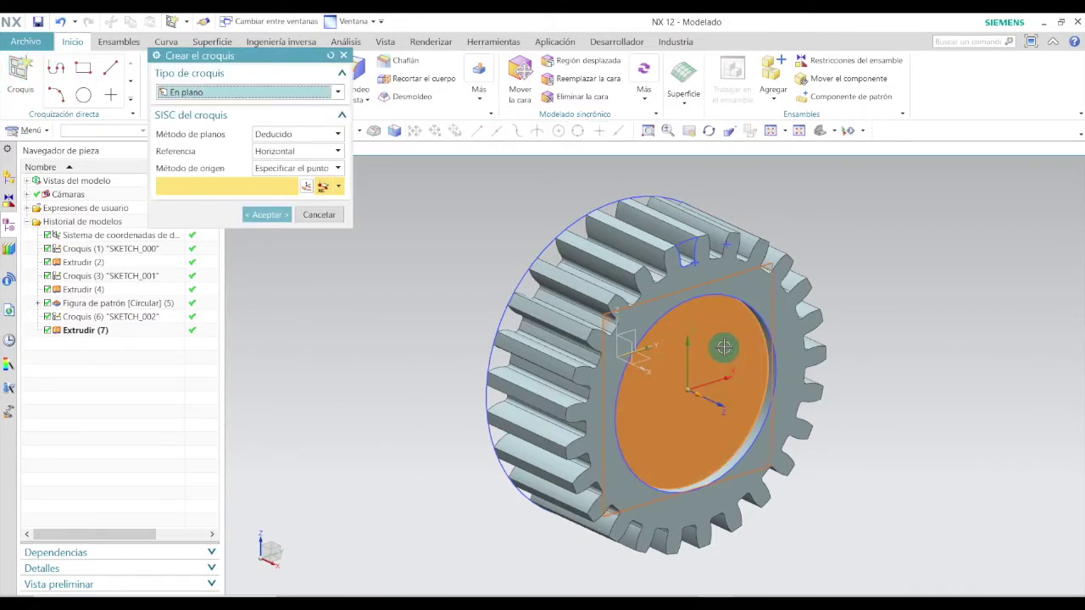
{"action": "left_click", "coordinate": [265, 215]}
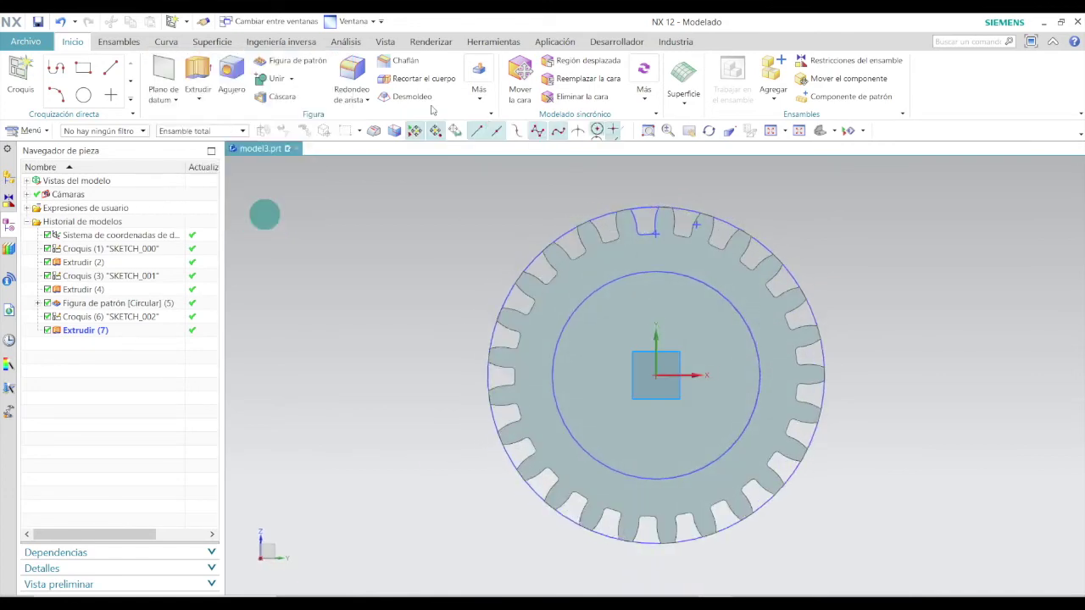
Sketch a circle inside the recess, centred on the sketch origin.
{"action": "left_click", "coordinate": [202, 68]}
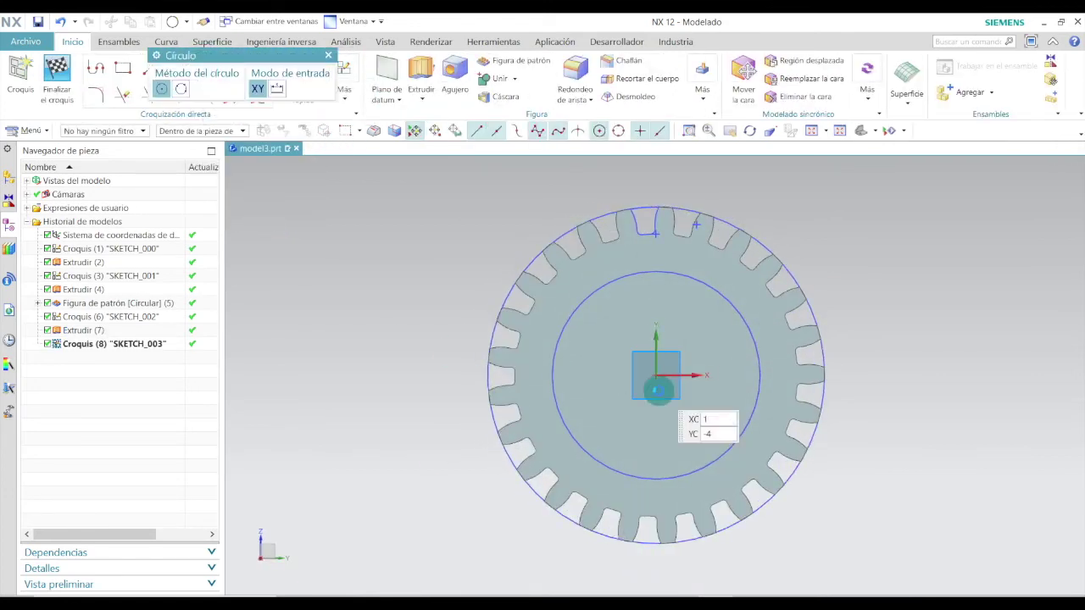
{"action": "scroll", "coordinate": [651, 373], "scroll_direction": "up", "scroll_amount": 3}
{"action": "left_click", "coordinate": [639, 366]}
{"action": "left_click", "coordinate": [722, 301]}
{"action": "key", "text": "Escape"}
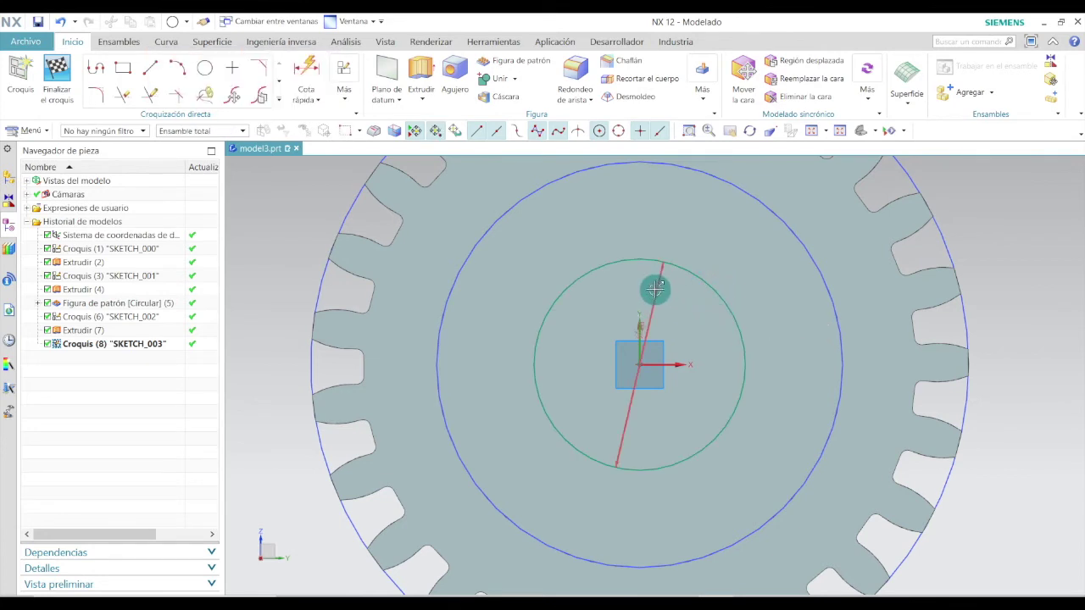
Dimension the inner circle's diameter at 25 mm.
{"action": "double_click", "coordinate": [687, 313]}
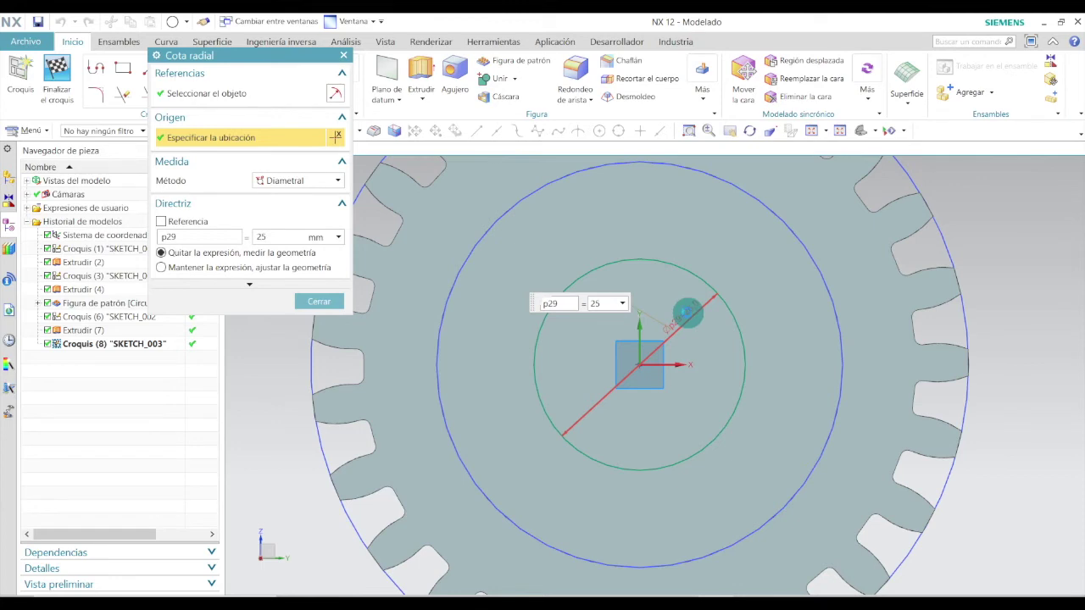
{"action": "key", "text": "Return"}
{"action": "left_click", "coordinate": [334, 301]}
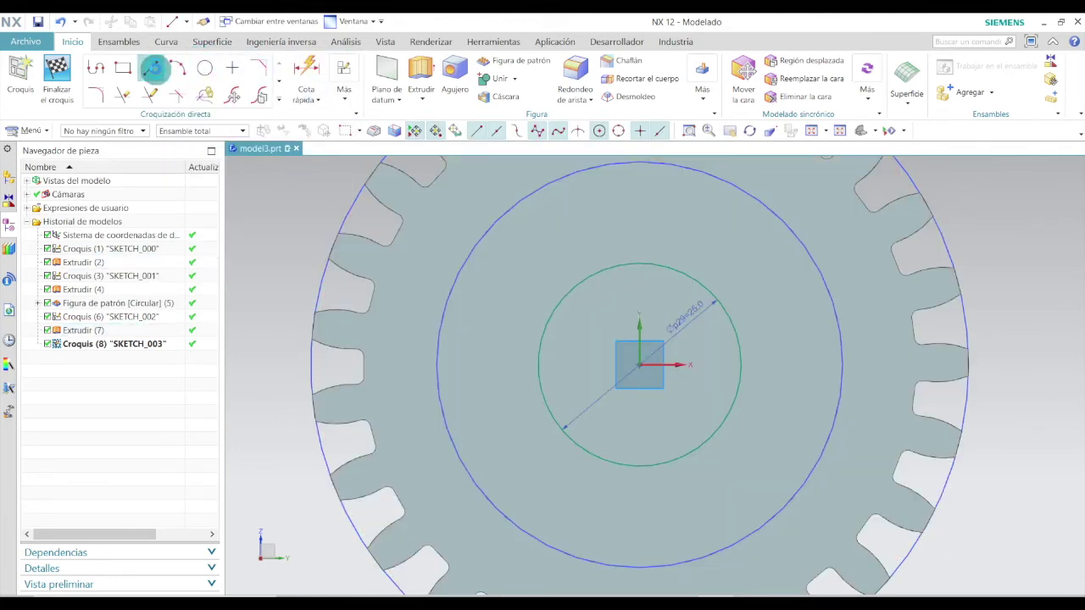
{"action": "left_click", "coordinate": [153, 69]}
{"action": "left_click", "coordinate": [640, 365]}
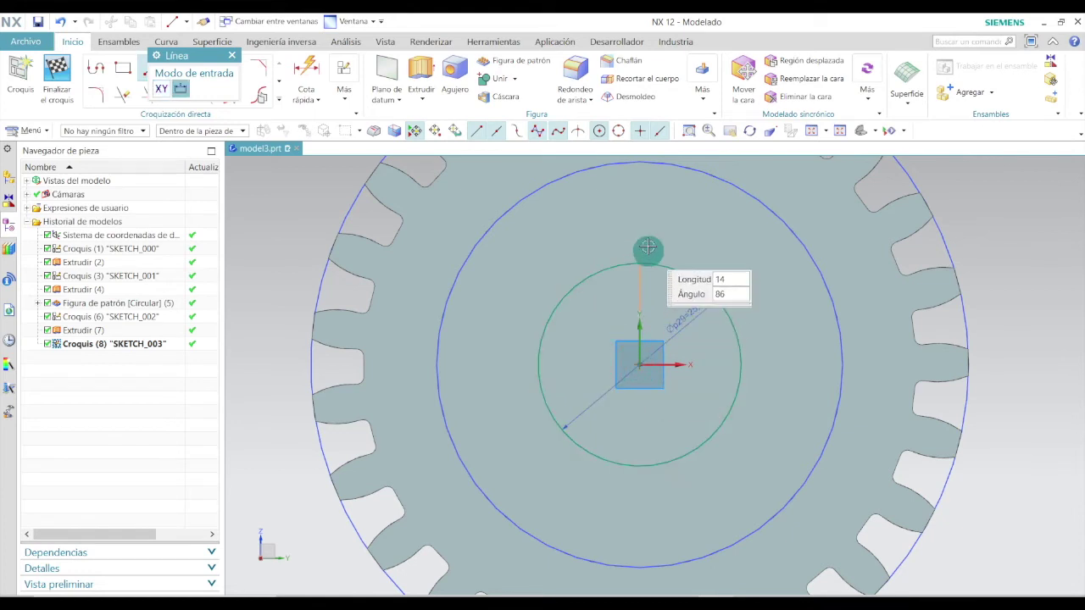
{"action": "key", "text": "Escape"}
{"action": "key", "text": "Escape"}
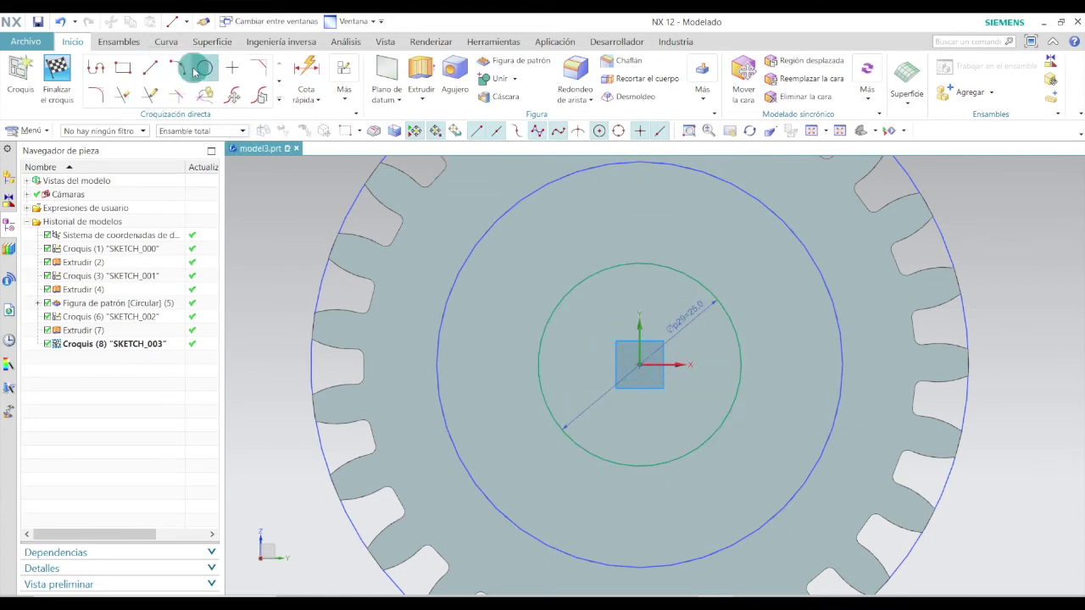
Sketch two lines from the sketch origin: one vertical, about 16 mm upward, and one horizontal, about 16.5 mm to the left.
{"action": "left_click", "coordinate": [151, 68]}
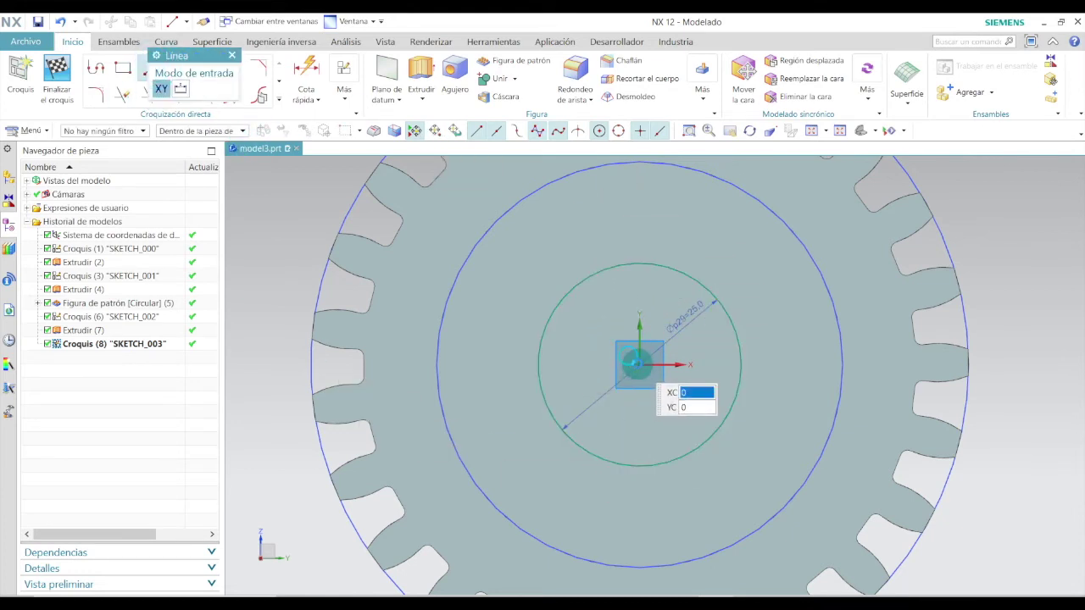
{"action": "left_click", "coordinate": [639, 364]}
{"action": "left_click", "coordinate": [641, 234]}
{"action": "key", "text": "Escape"}
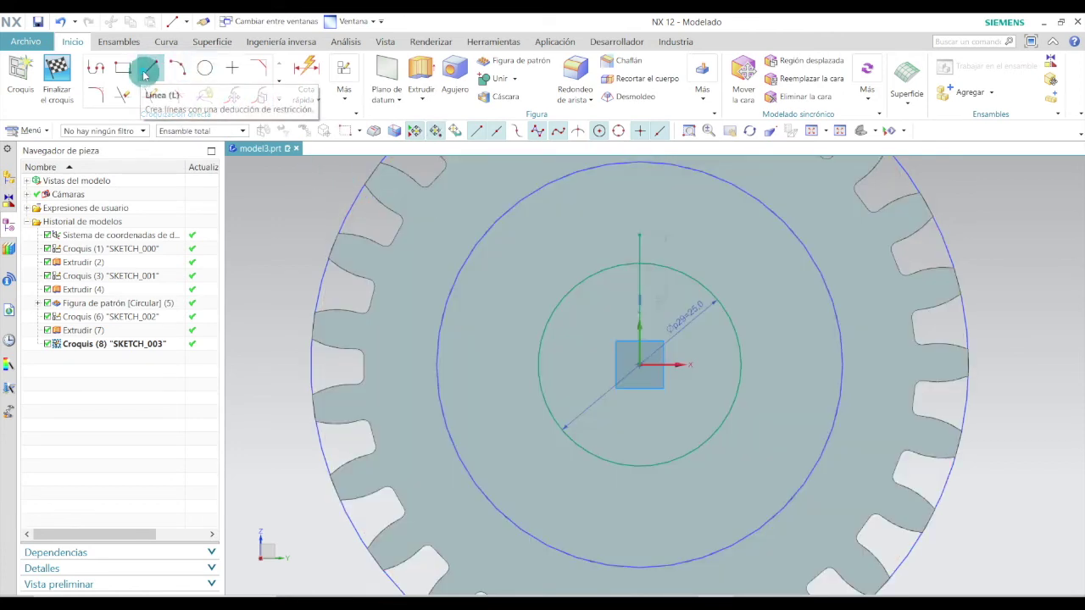
{"action": "left_click", "coordinate": [145, 71]}
{"action": "left_click", "coordinate": [639, 365]}
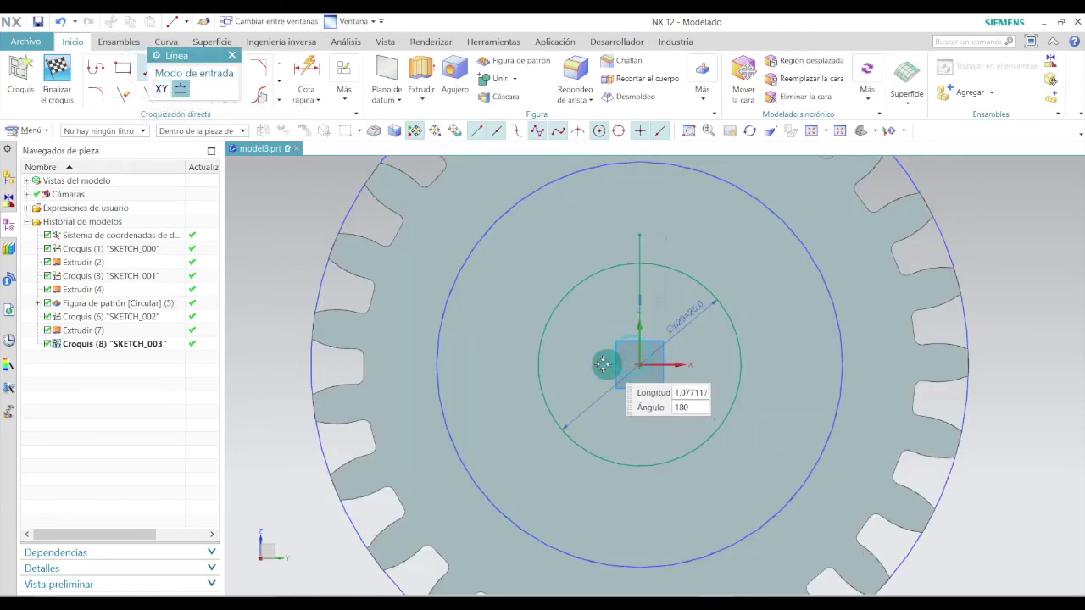
{"action": "left_click", "coordinate": [507, 365]}
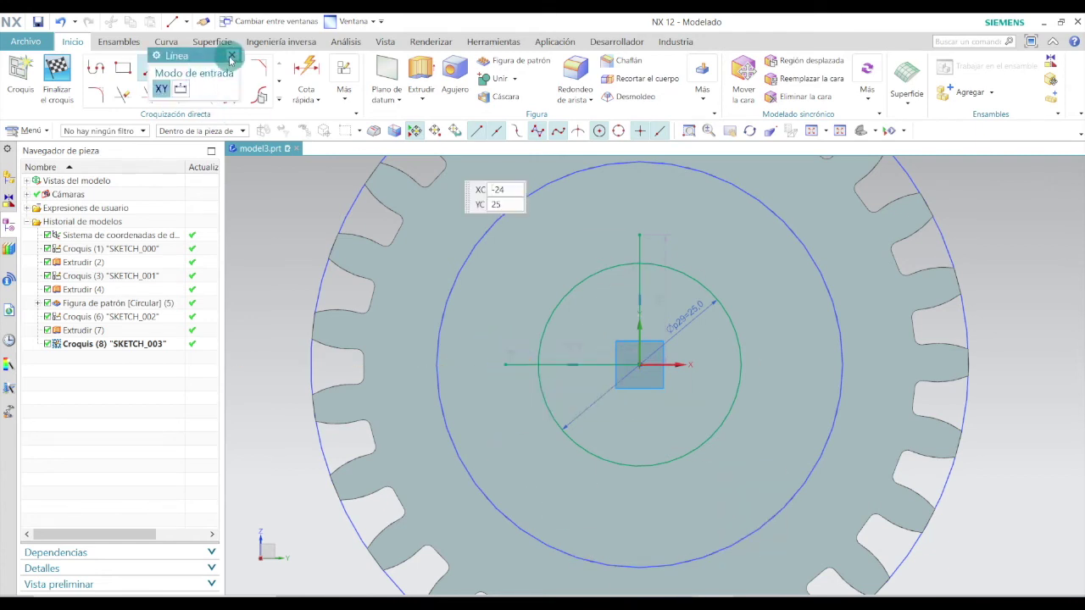
Sketch short horizontal lines from the vertical line's upper end, about 2 mm to the left and about 2.3 mm to the right.
{"action": "scroll", "coordinate": [652, 231], "scroll_direction": "up", "scroll_amount": 2}
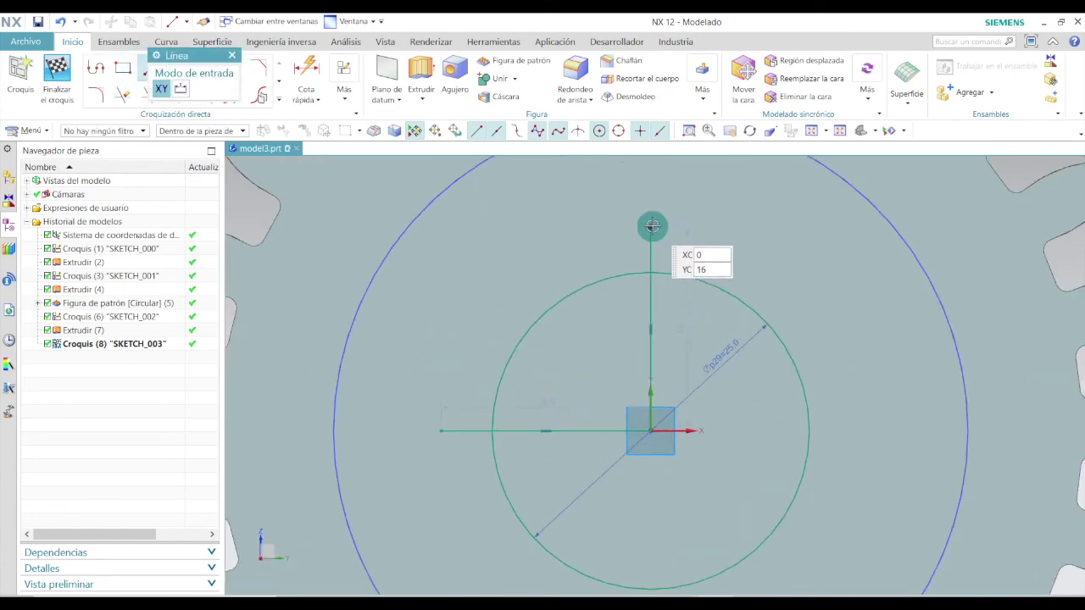
{"action": "left_click", "coordinate": [652, 227]}
{"action": "left_click", "coordinate": [626, 227]}
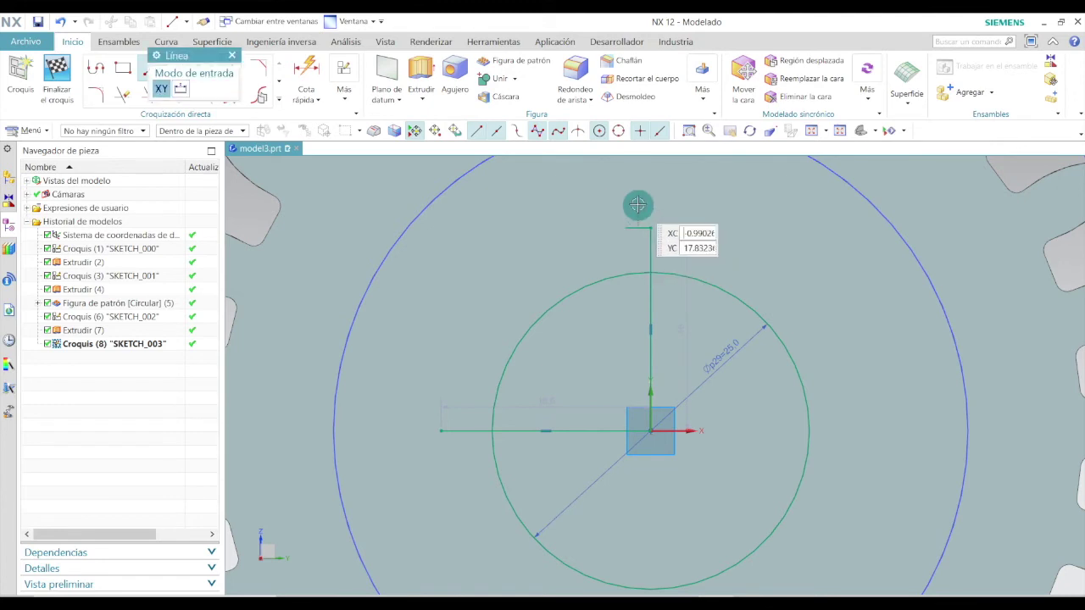
{"action": "key", "text": "Escape"}
{"action": "scroll", "coordinate": [701, 218], "scroll_direction": "up", "scroll_amount": 3}
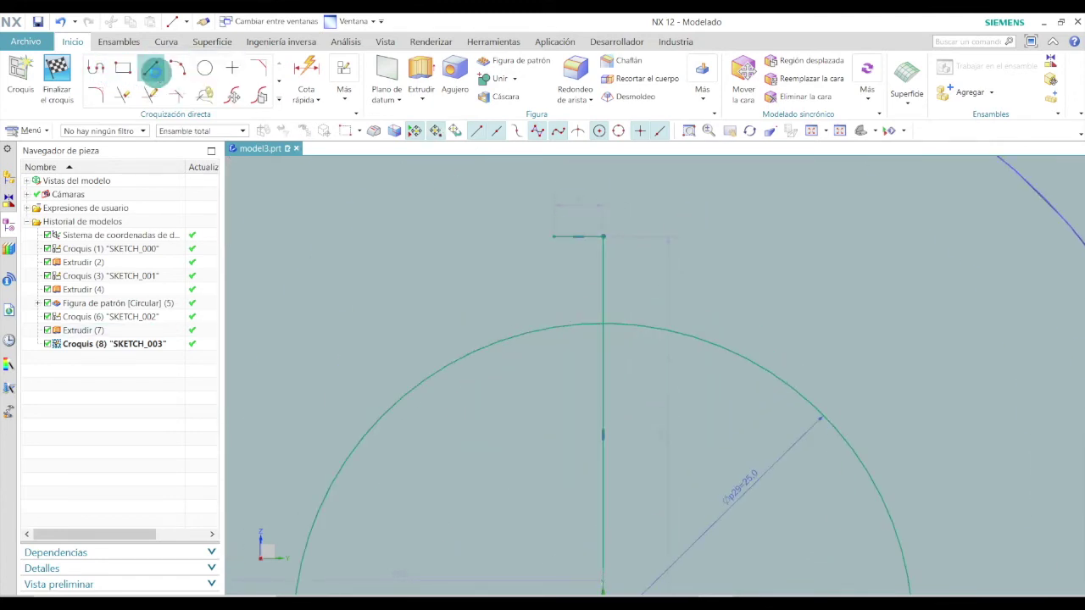
{"action": "left_click", "coordinate": [152, 71]}
{"action": "left_click", "coordinate": [607, 235]}
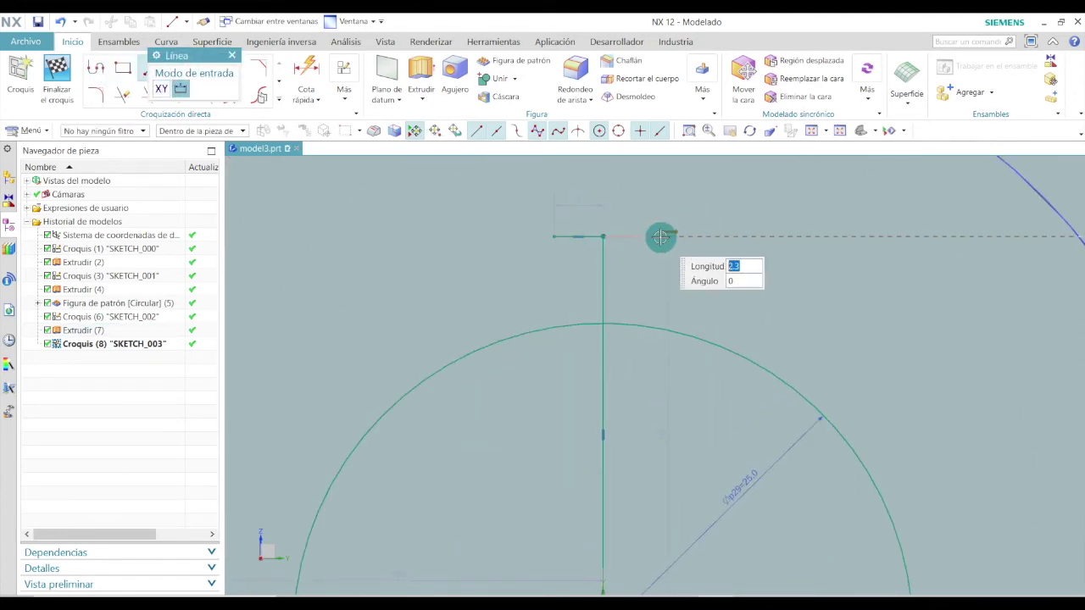
{"action": "key", "text": "Escape"}
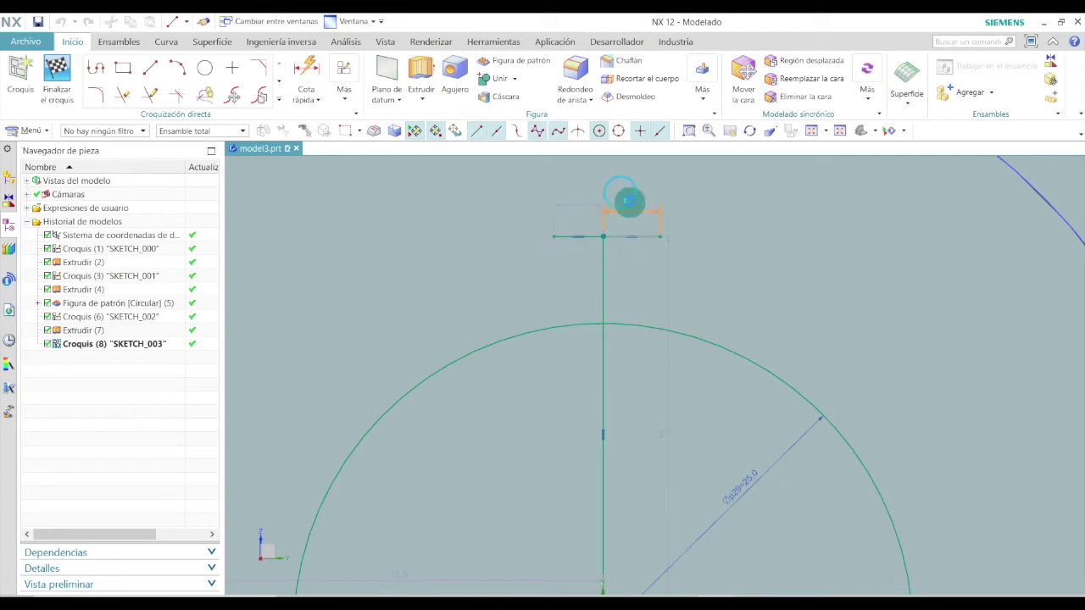
Set the length of the short horizontal line right of the vertical line to 2 mm.
{"action": "double_click", "coordinate": [628, 201]}
{"action": "left_click", "coordinate": [357, 308]}
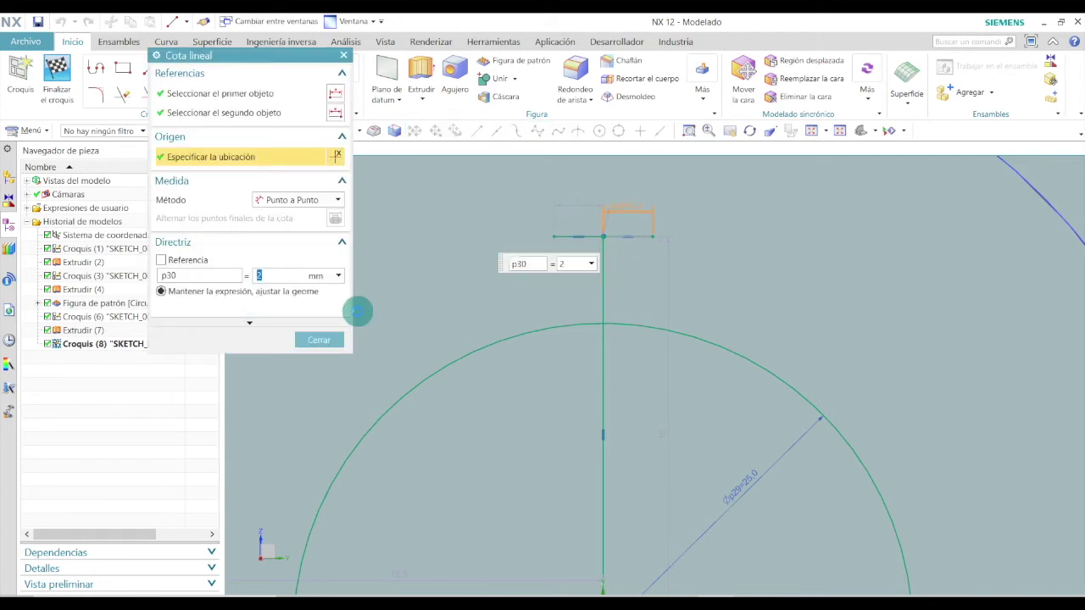
{"action": "left_click", "coordinate": [323, 341]}
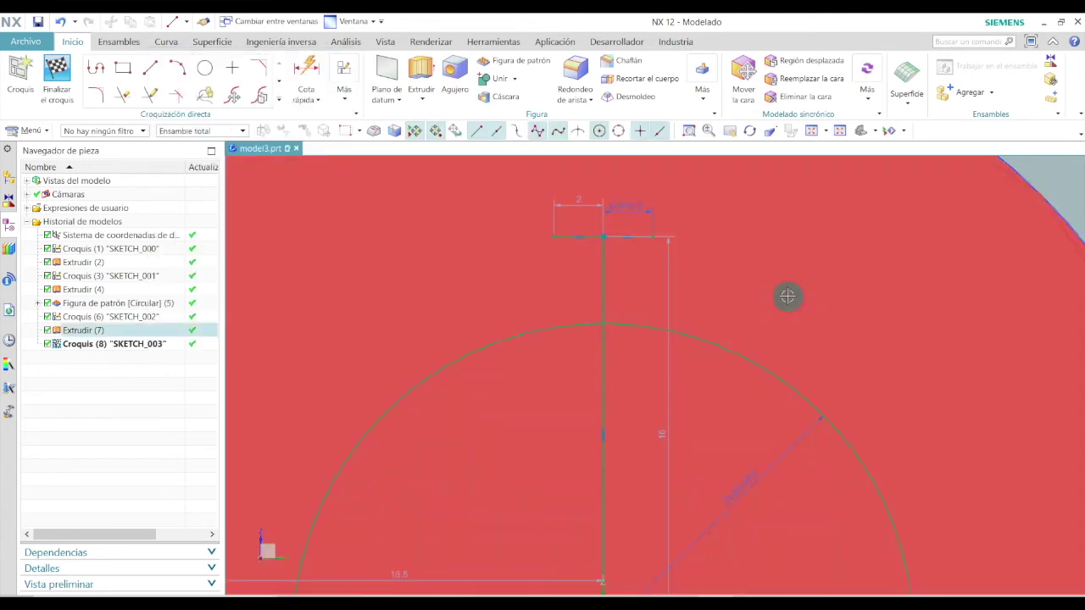
Sketch a vertical line about 13 mm long, upward from the left end of the horizontal line through the origin.
{"action": "scroll", "coordinate": [788, 296], "scroll_direction": "down", "scroll_amount": 3}
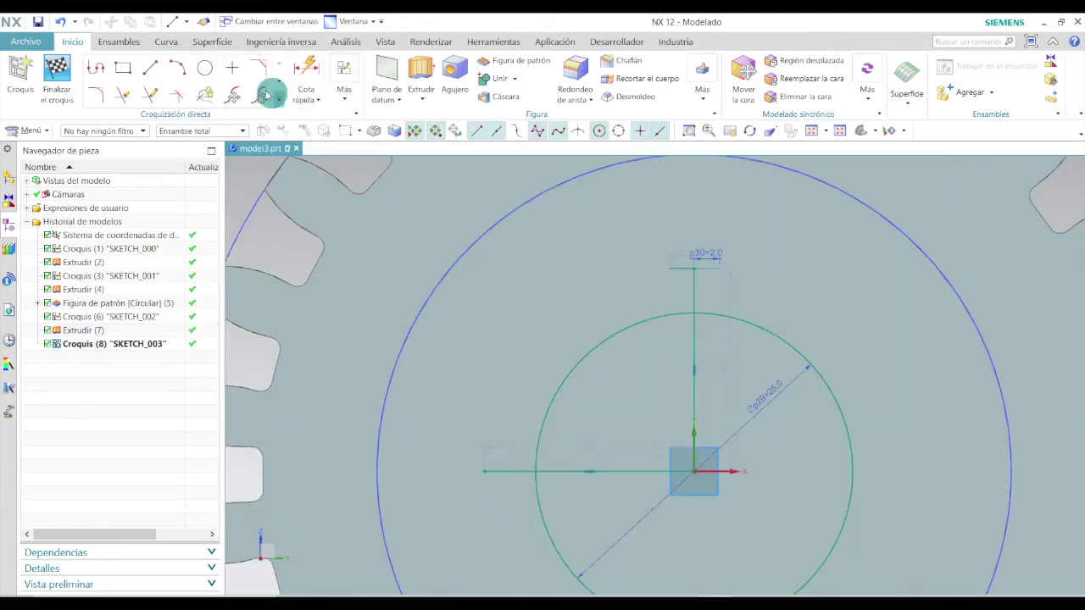
{"action": "left_click", "coordinate": [150, 68]}
{"action": "left_click", "coordinate": [484, 471]}
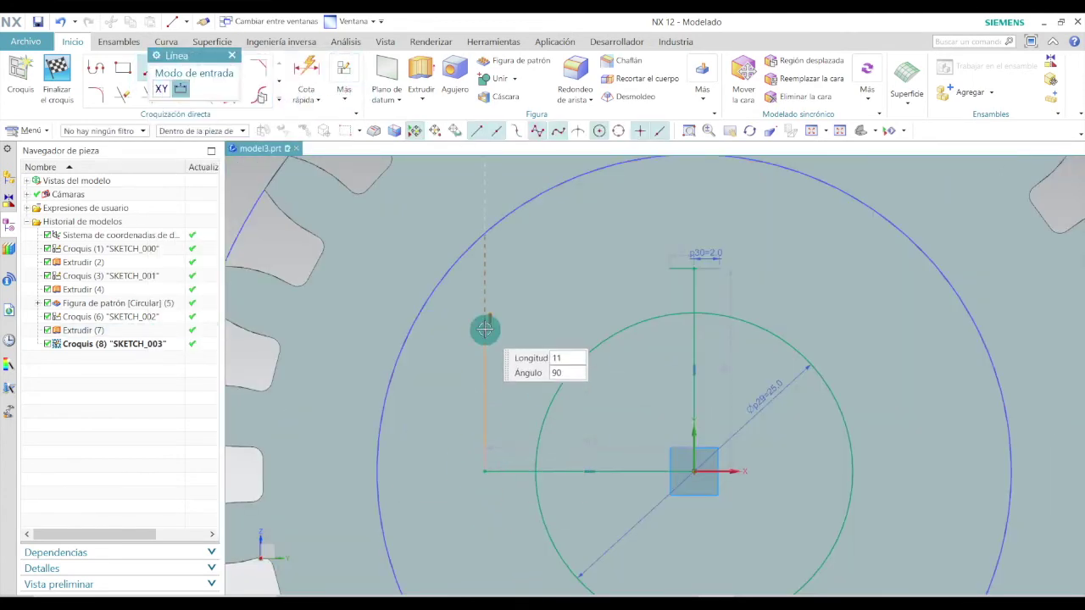
{"action": "left_click", "coordinate": [484, 307]}
{"action": "key", "text": "Escape"}
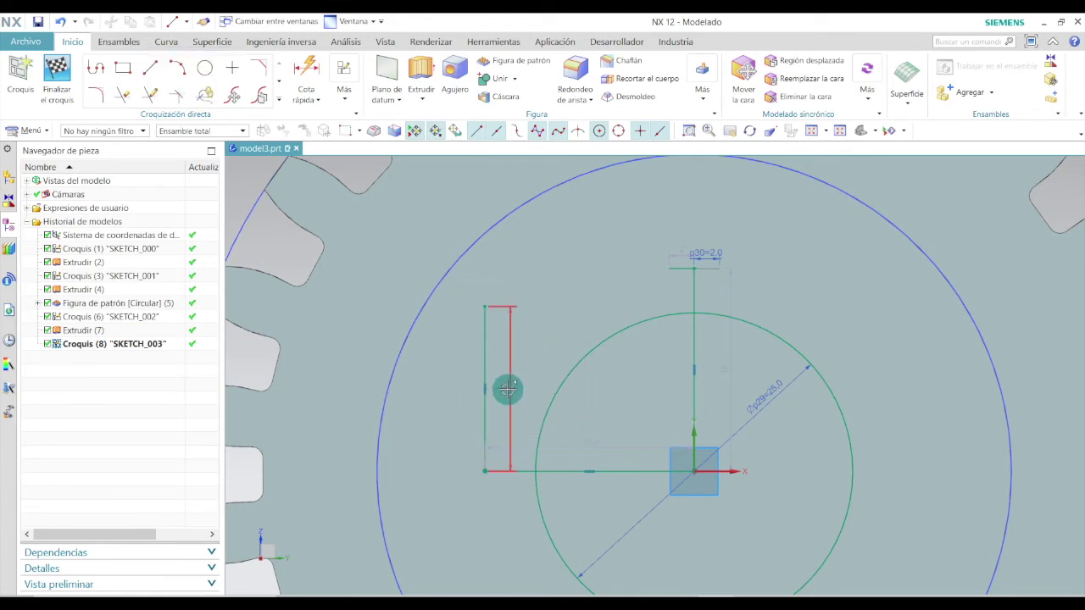
Move the dimension of the far-left vertical line outside the profile and set its length to 13.5 mm.
{"action": "left_click_drag", "start_coordinate": [496, 389], "coordinate": [458, 387]}
{"action": "double_click", "coordinate": [460, 388]}
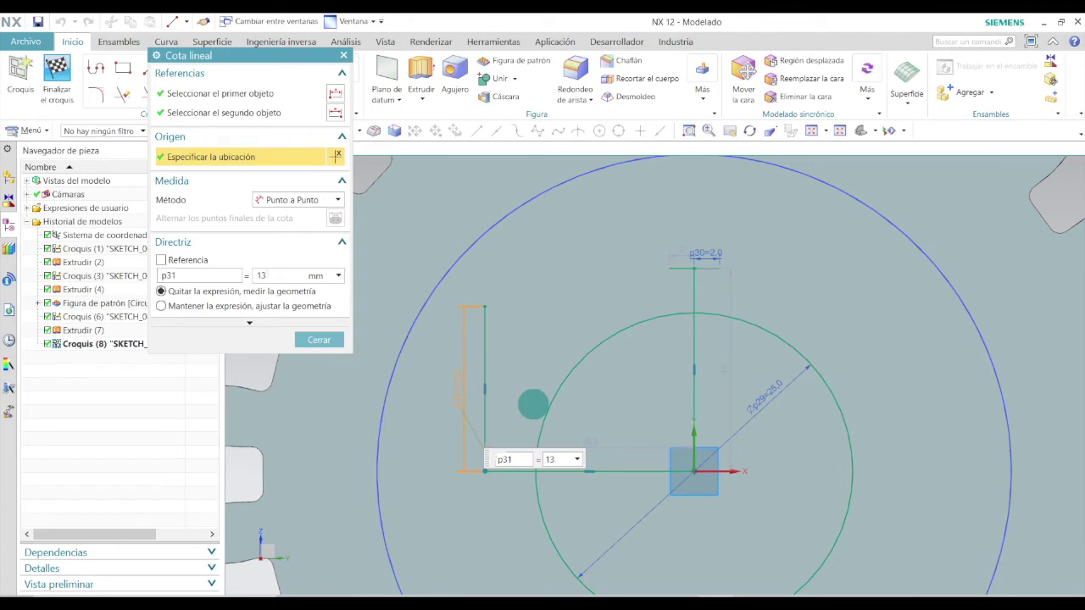
{"action": "type", "text": "13.5"}
{"action": "key", "text": "Return"}
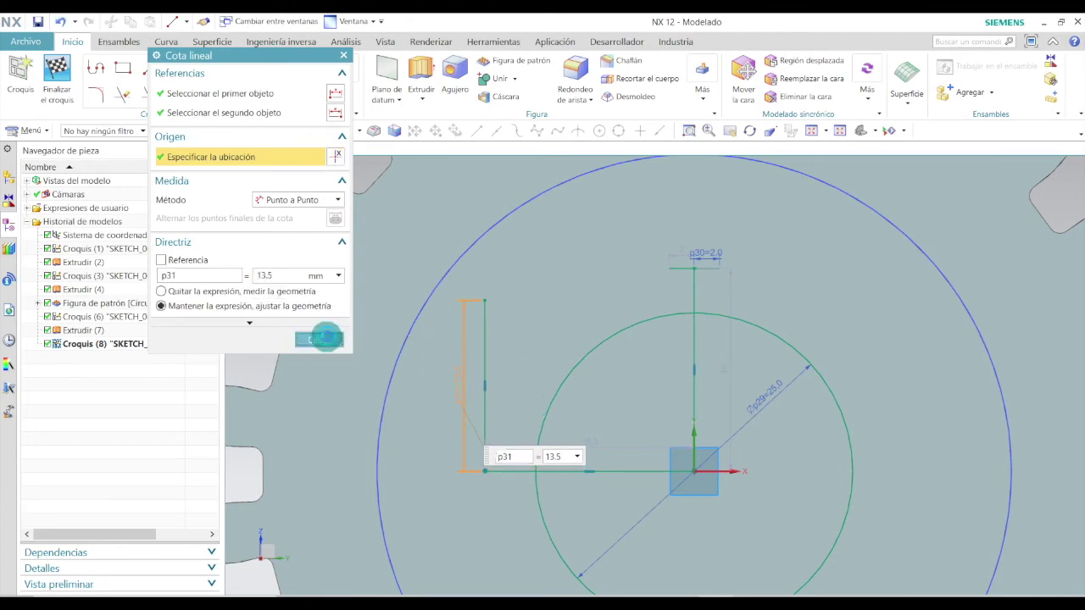
{"action": "left_click", "coordinate": [319, 340]}
Sketch a horizontal line about 23 mm long from the top of the 13.5 mm line, crossing the central vertical line.
{"action": "left_click", "coordinate": [149, 70]}
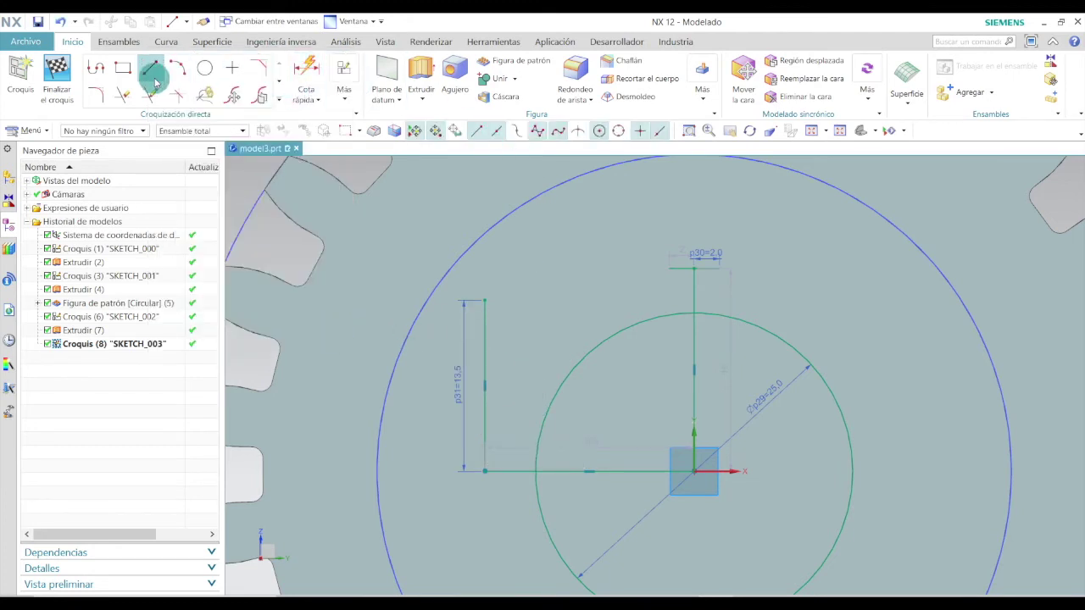
{"action": "left_click", "coordinate": [485, 301]}
{"action": "left_click", "coordinate": [777, 296]}
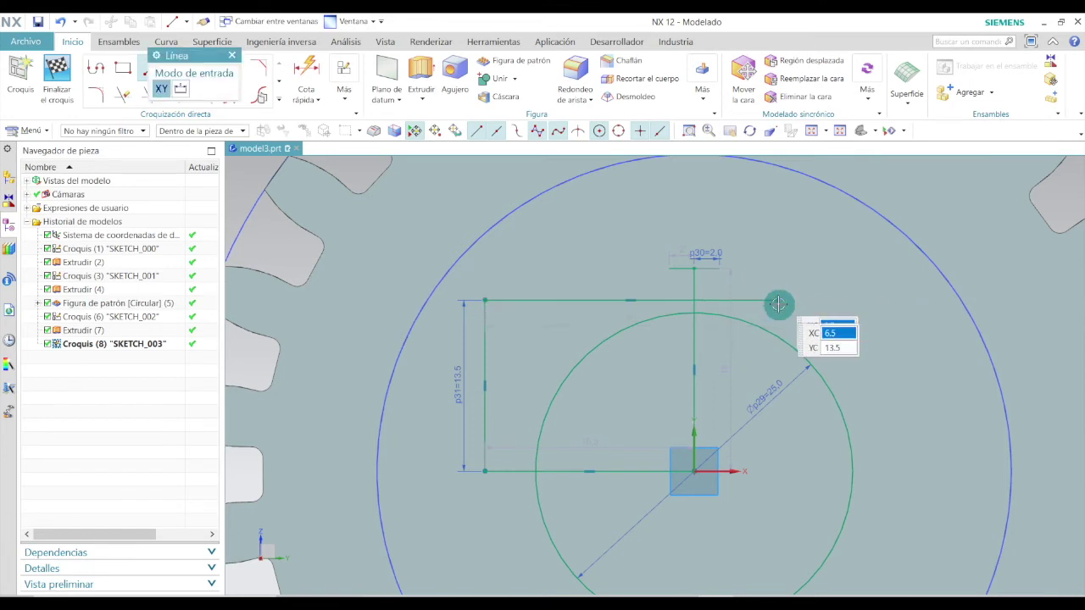
{"action": "scroll", "coordinate": [778, 299], "scroll_direction": "up", "scroll_amount": 3}
{"action": "key", "text": "Escape"}
{"action": "left_click", "coordinate": [150, 68]}
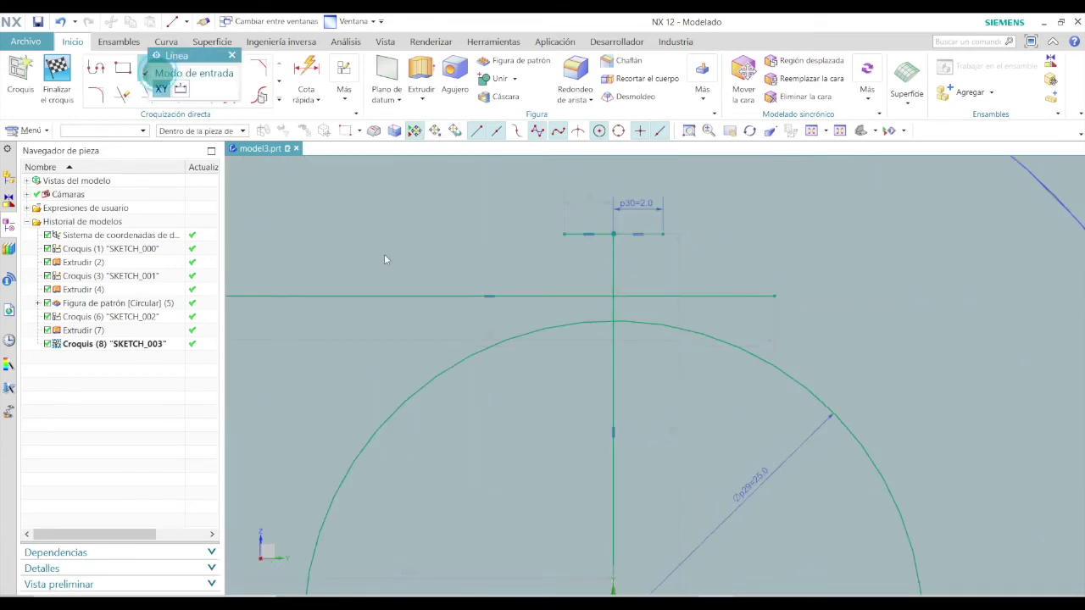
{"action": "left_click", "coordinate": [563, 234]}
{"action": "left_click", "coordinate": [556, 368]}
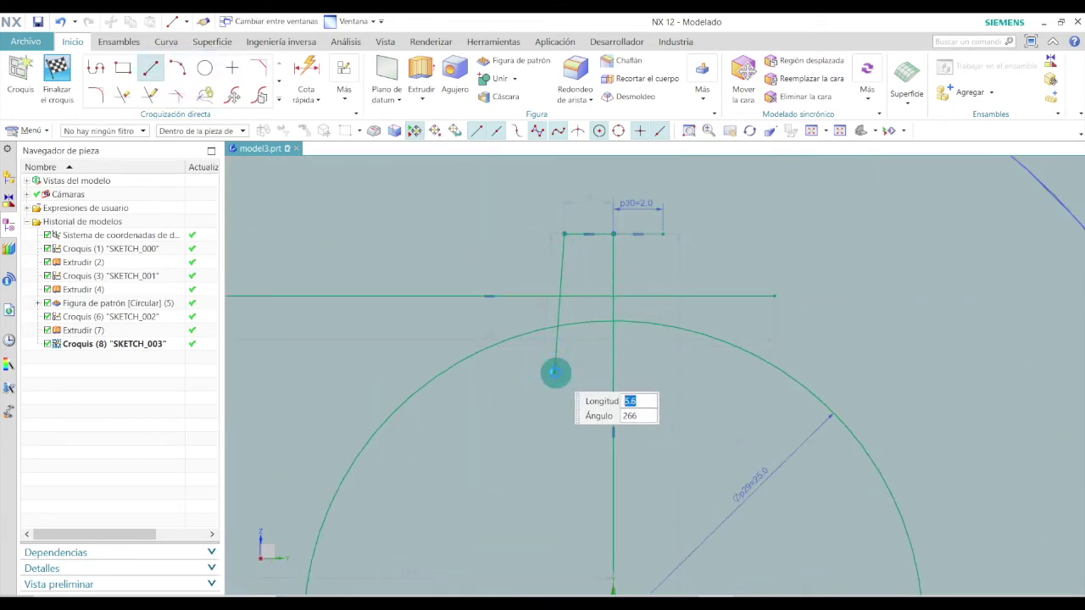
{"action": "key", "text": "Escape"}
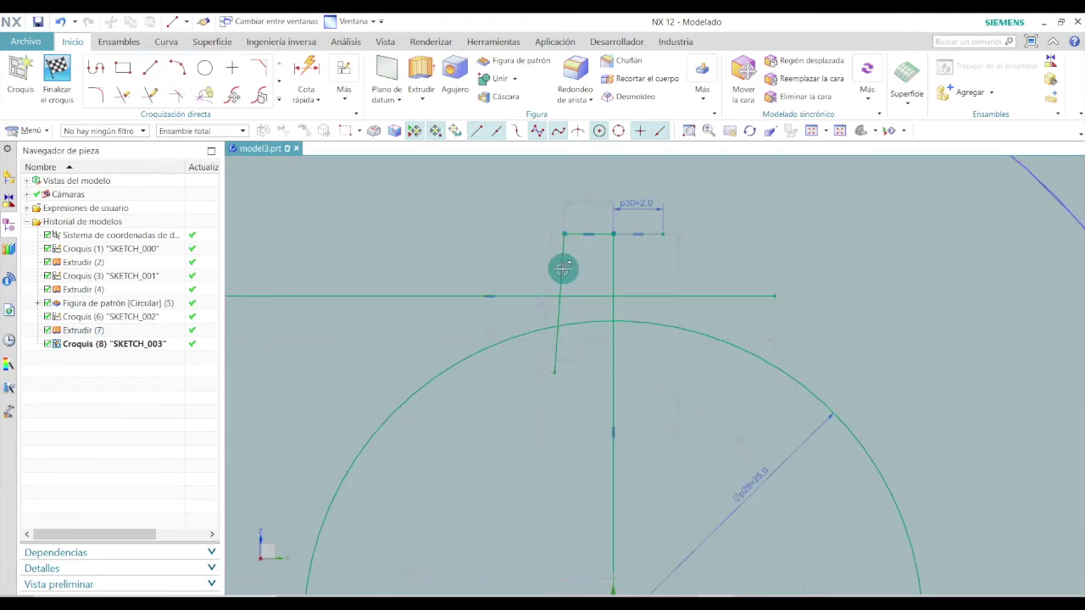
{"action": "left_click", "coordinate": [562, 269]}
{"action": "key", "text": "Delete"}
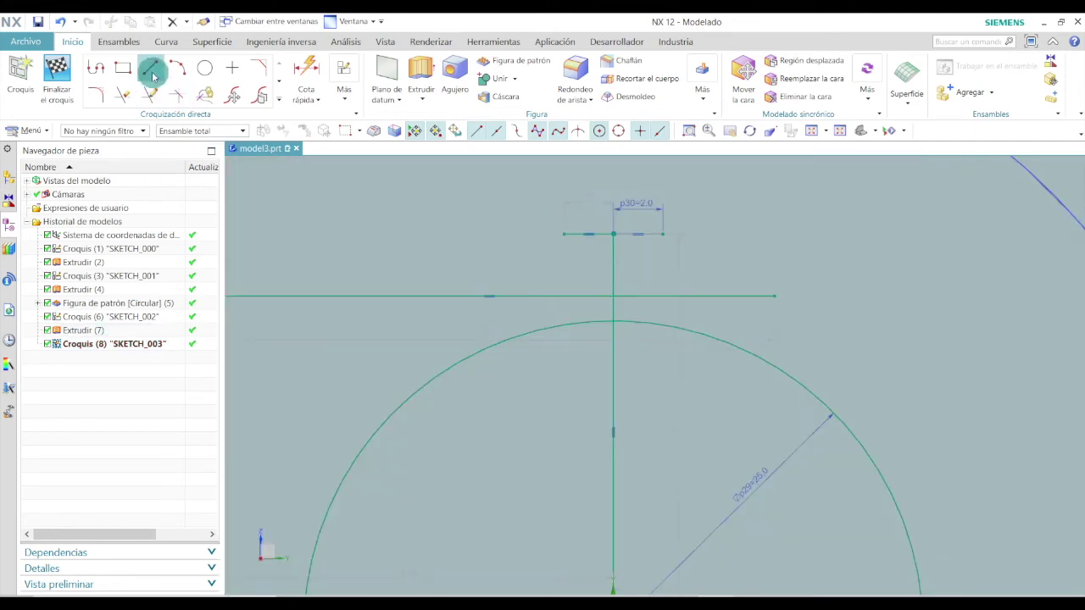
Sketch the two keyway sides as vertical lines from the outer ends of the short top lines down into the bore circle.
{"action": "left_click", "coordinate": [150, 67]}
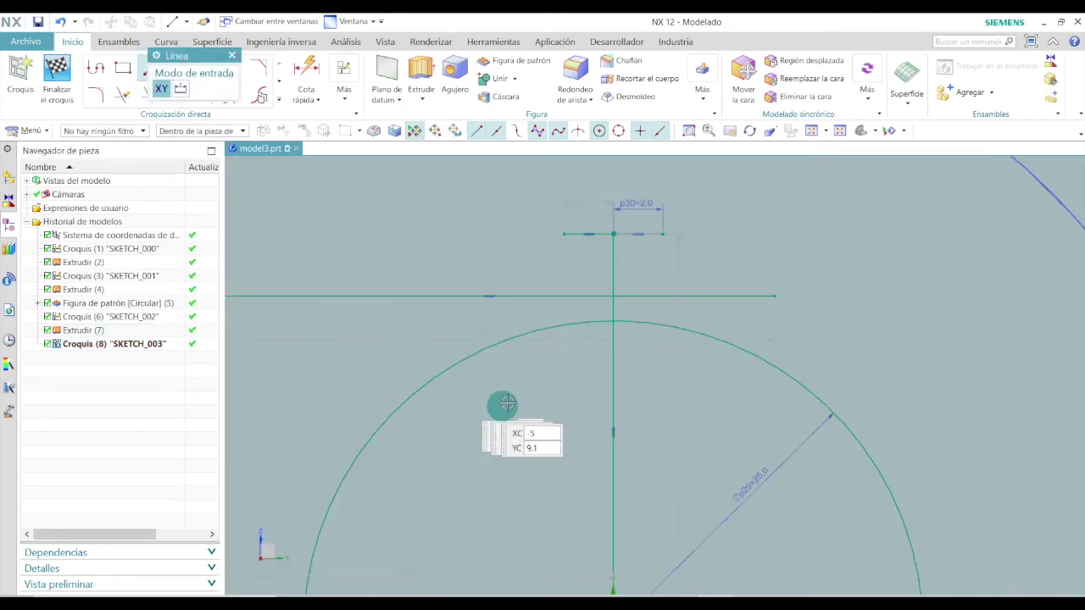
{"action": "left_click", "coordinate": [564, 234]}
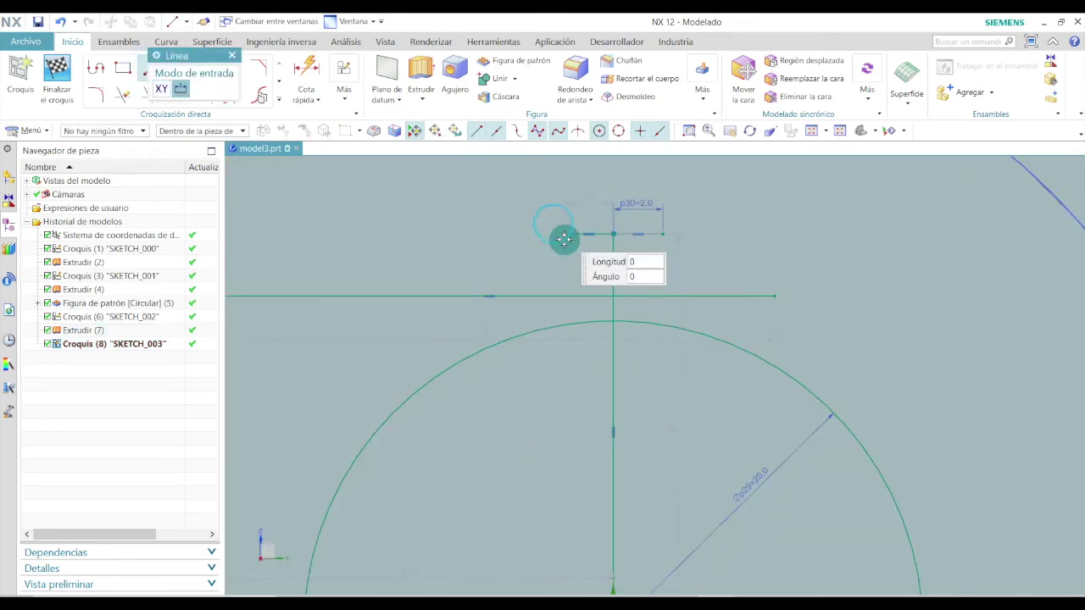
{"action": "left_click", "coordinate": [564, 384]}
{"action": "key", "text": "Escape"}
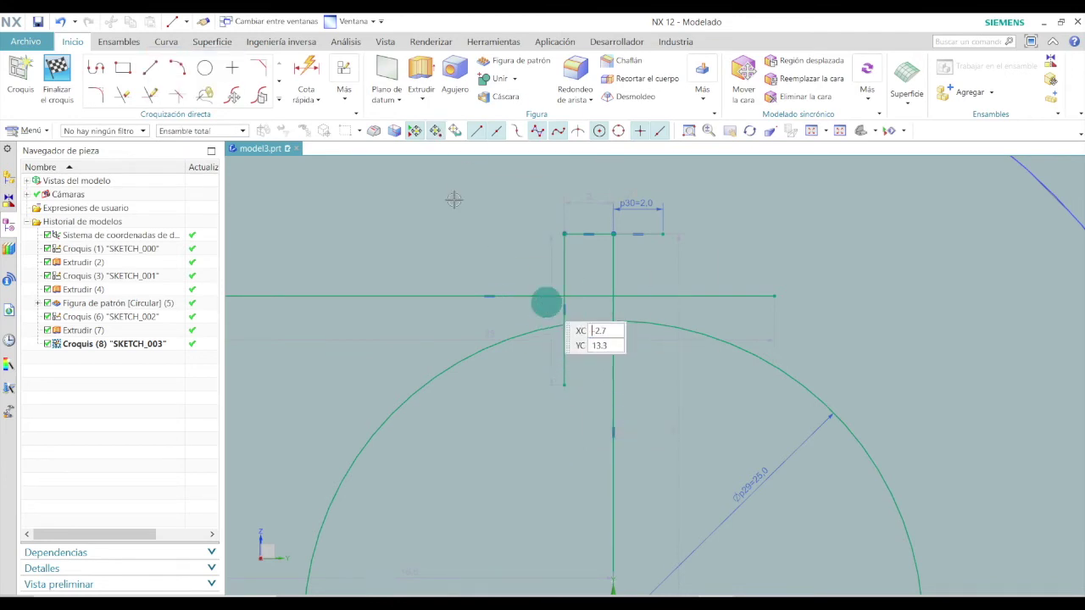
{"action": "left_click", "coordinate": [154, 71]}
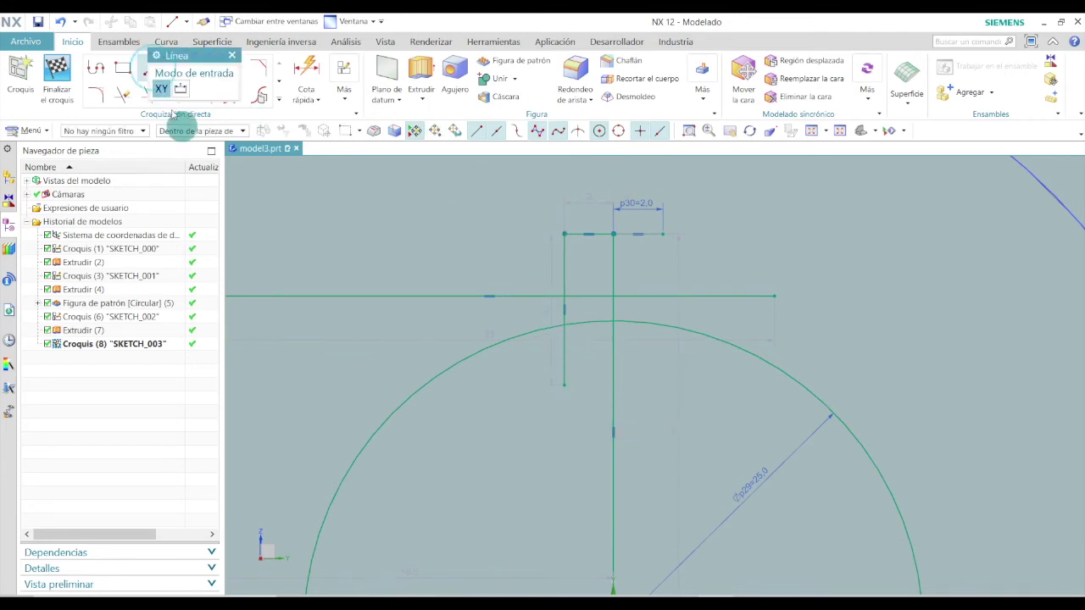
{"action": "left_click", "coordinate": [663, 235]}
{"action": "left_click", "coordinate": [663, 373]}
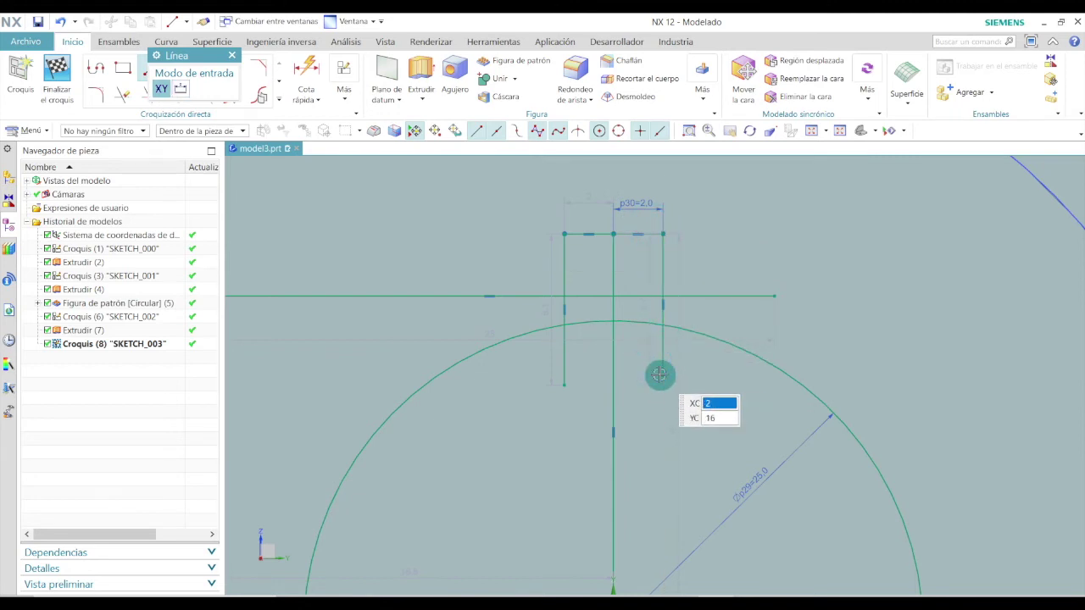
{"action": "key", "text": "Escape"}
Trim the ends of both keyway side lines that extend inside the bore circle with Quick Trim.
{"action": "scroll", "coordinate": [668, 314], "scroll_direction": "down", "scroll_amount": 3}
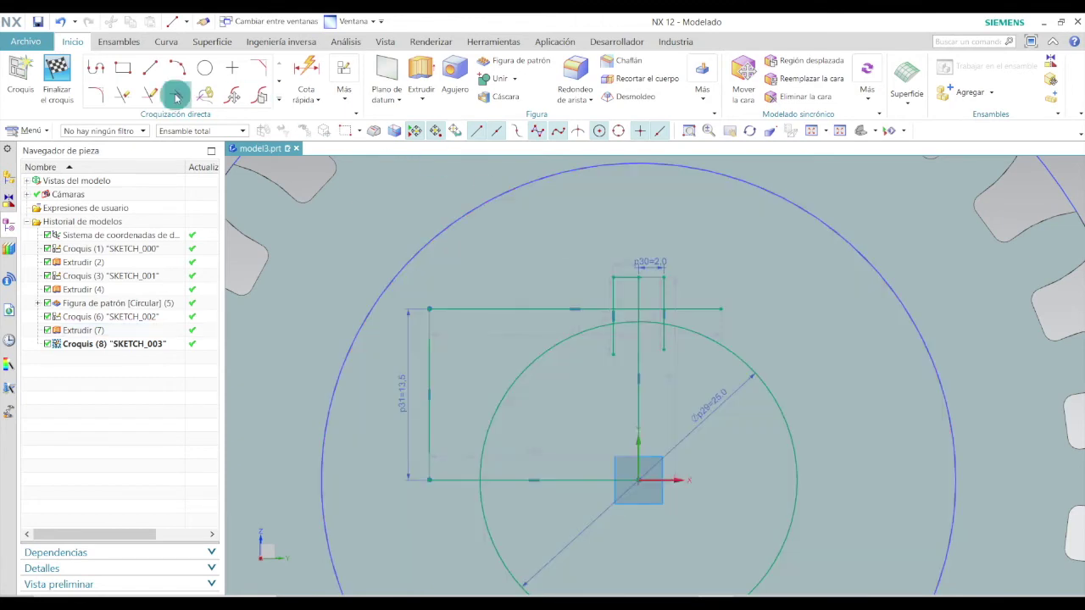
{"action": "left_click", "coordinate": [126, 99]}
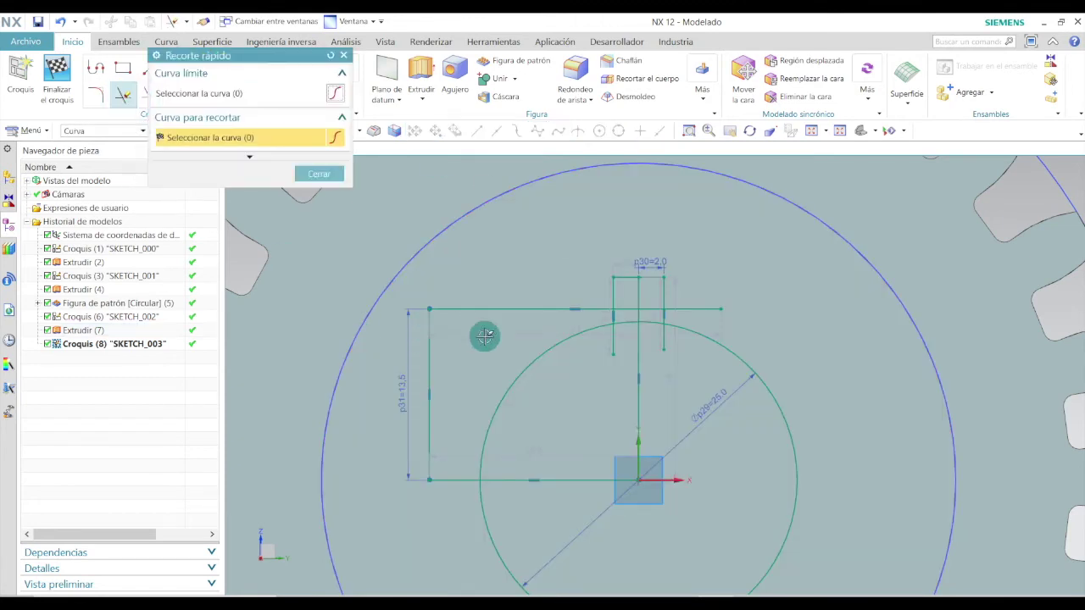
{"action": "scroll", "coordinate": [630, 376], "scroll_direction": "up", "scroll_amount": 3}
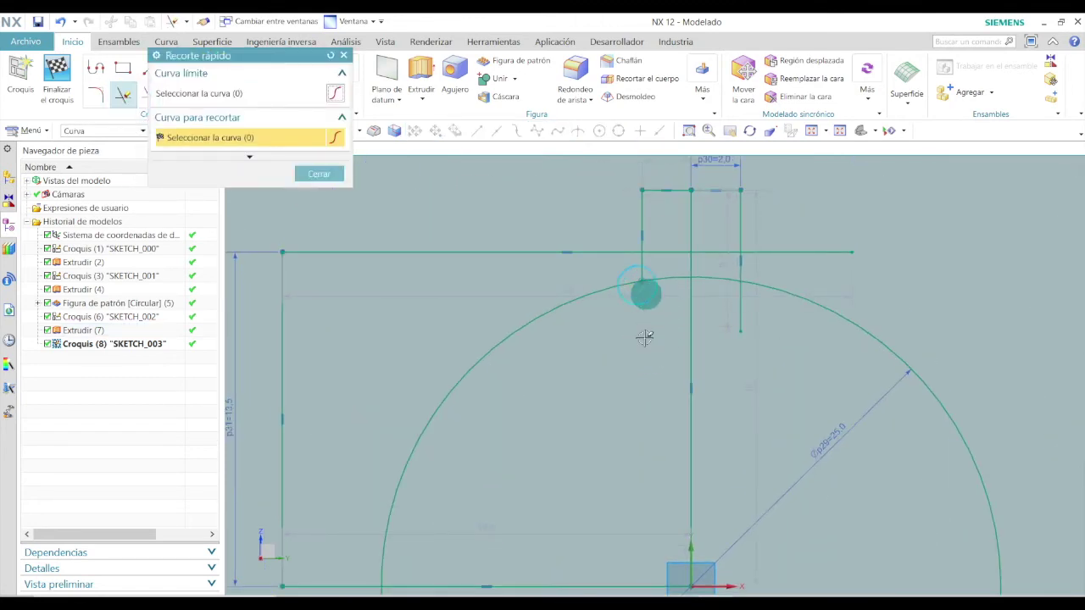
{"action": "left_click", "coordinate": [646, 294]}
{"action": "left_click", "coordinate": [743, 316]}
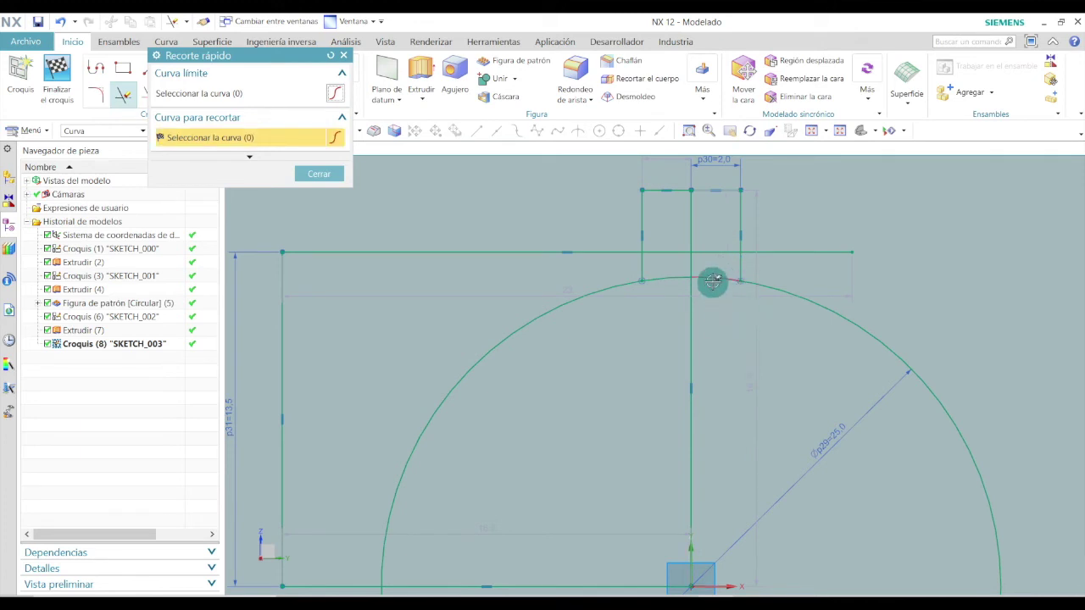
Trim the bore arc inside the keyway, the side lines above the 13.5 mm line, and that line's overhanging ends.
{"action": "left_click", "coordinate": [606, 252]}
{"action": "left_click", "coordinate": [642, 222]}
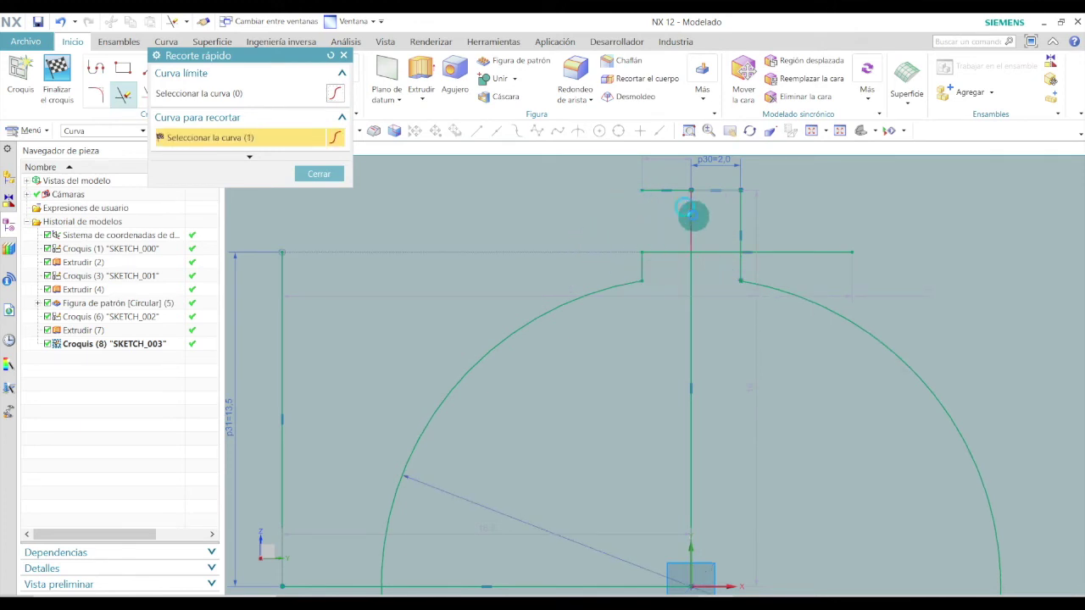
{"action": "left_click", "coordinate": [692, 217]}
{"action": "left_click", "coordinate": [743, 215]}
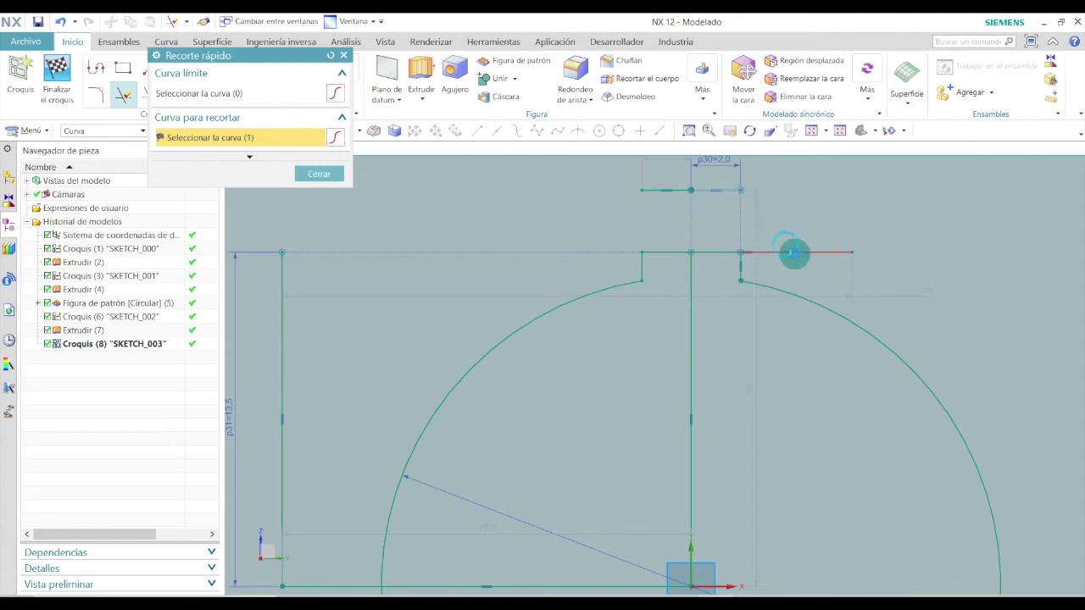
{"action": "left_click", "coordinate": [795, 253]}
{"action": "scroll", "coordinate": [703, 225], "scroll_direction": "up", "scroll_amount": 3}
{"action": "middle_click", "coordinate": [575, 468]}
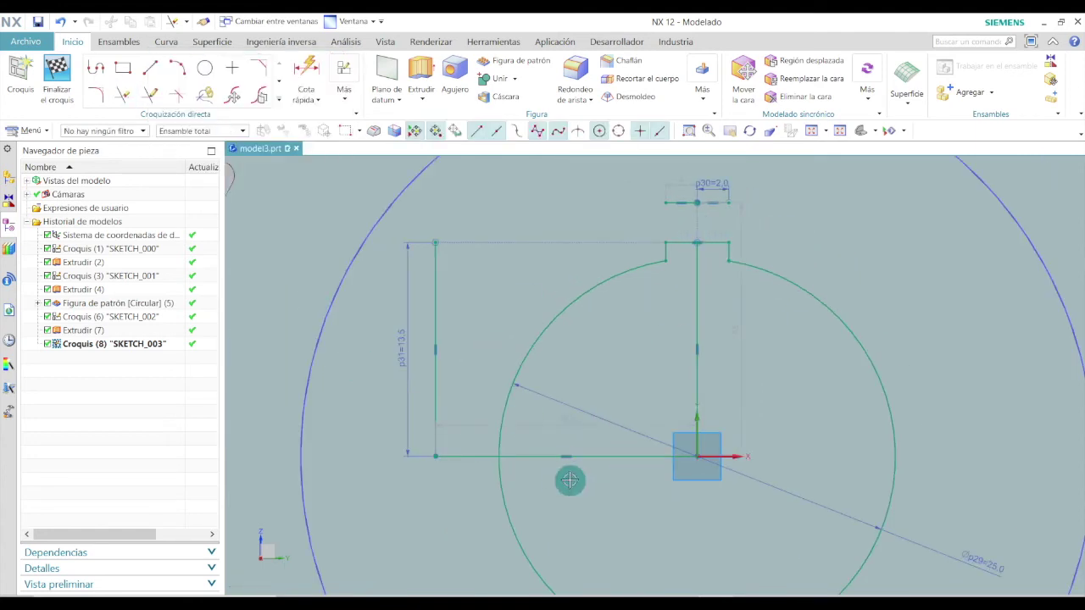
Delete the leftover horizontal line from the bore centre and the 13.5 mm vertical line at its outer end.
{"action": "left_click", "coordinate": [629, 456]}
{"action": "key", "text": "Delete"}
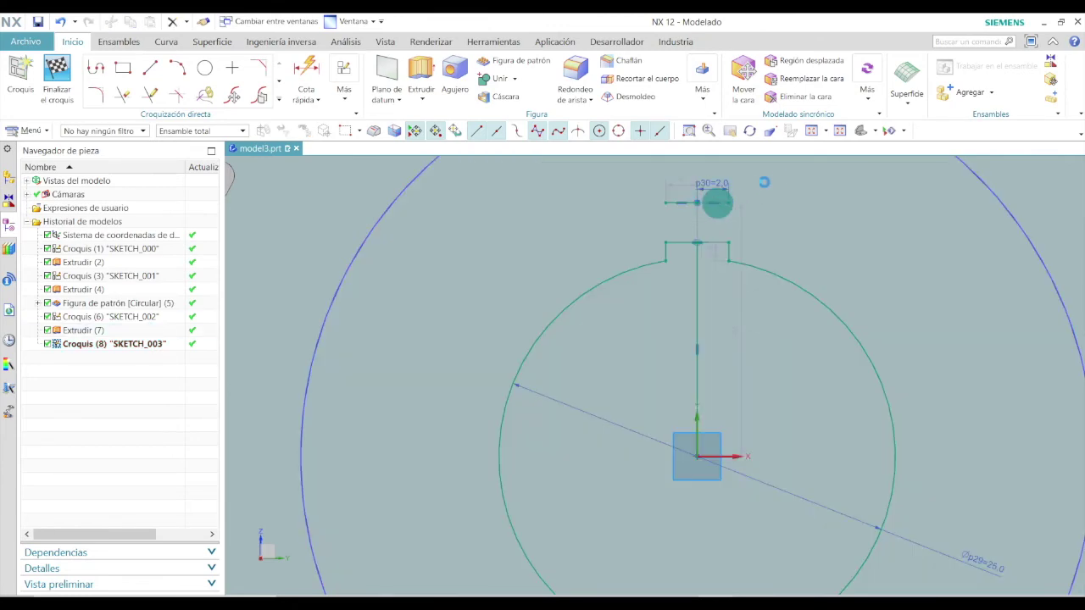
{"action": "key", "text": "Delete"}
{"action": "left_click", "coordinate": [321, 359]}
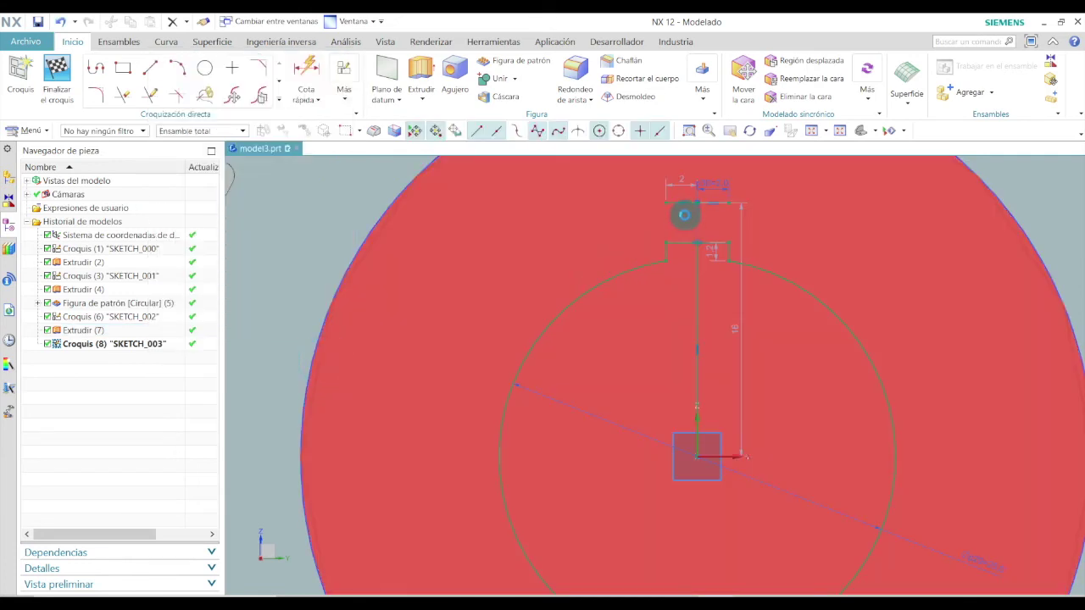
{"action": "key", "text": "Delete"}
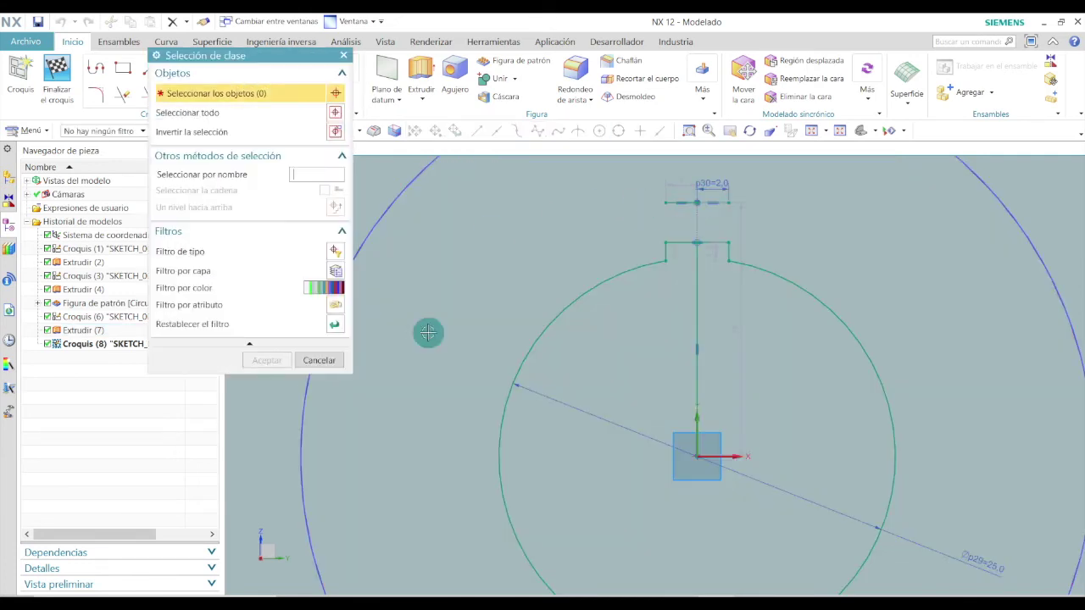
{"action": "left_click", "coordinate": [318, 361]}
Delete the short lines above the keyway and the central vertical line, and finish the sketch.
{"action": "left_click_drag", "start_coordinate": [811, 179], "coordinate": [628, 215]}
{"action": "key", "text": "Delete"}
{"action": "key", "text": "ctrl+z"}
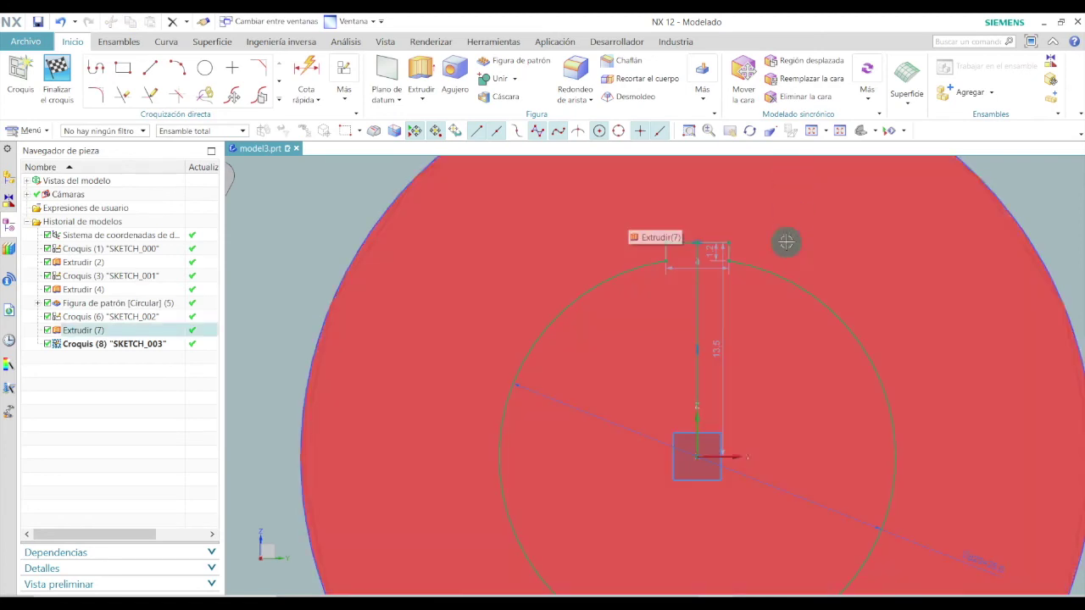
{"action": "left_click", "coordinate": [697, 327]}
{"action": "key", "text": "Delete"}
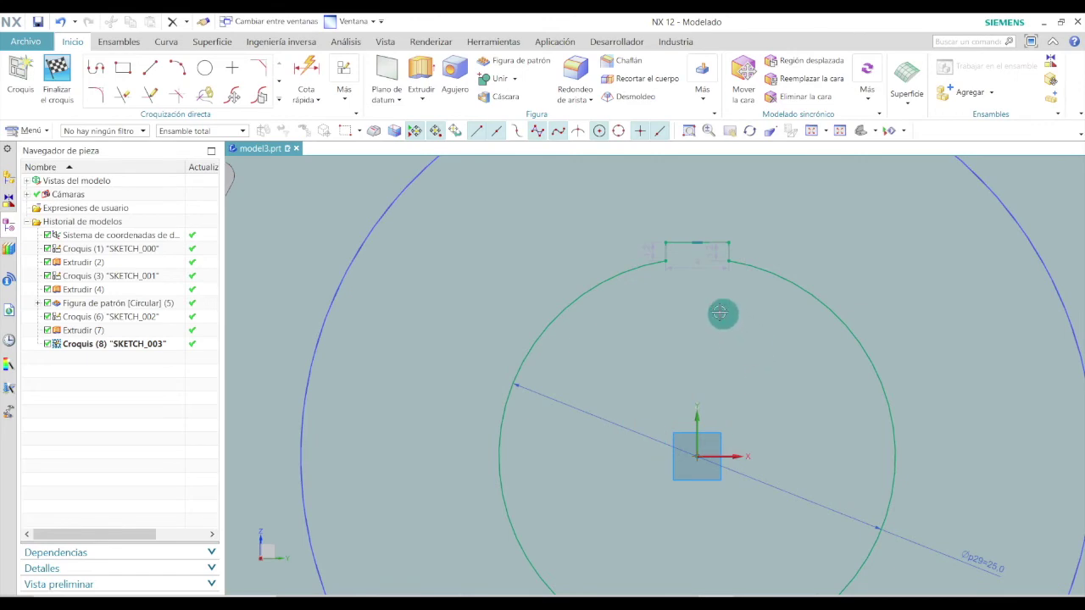
{"action": "scroll", "coordinate": [724, 316], "scroll_direction": "up", "scroll_amount": 2}
{"action": "scroll", "coordinate": [713, 289], "scroll_direction": "down", "scroll_amount": 4}
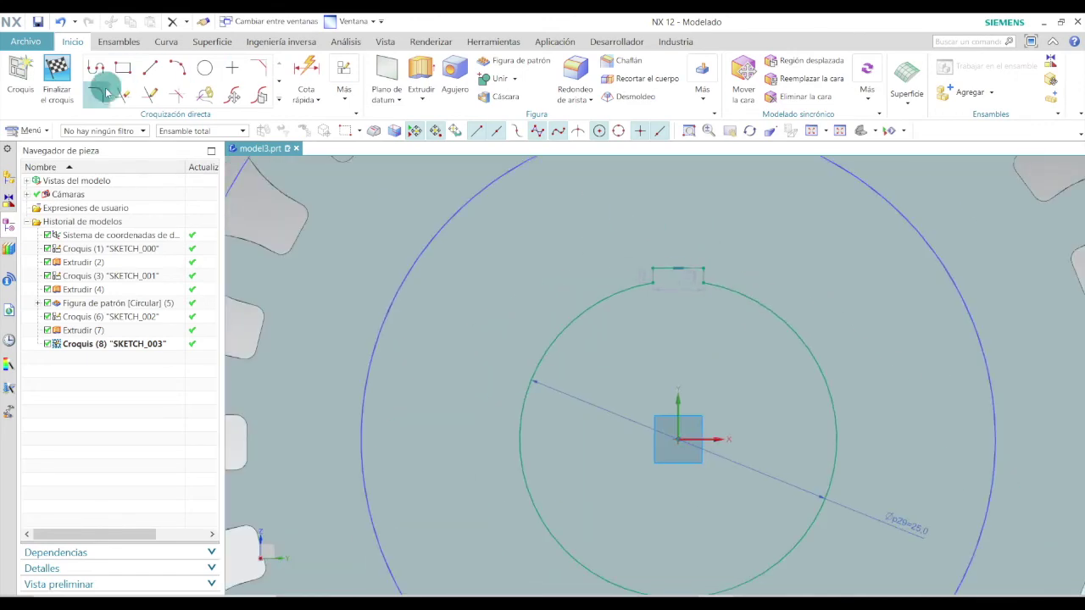
{"action": "left_click", "coordinate": [56, 73]}
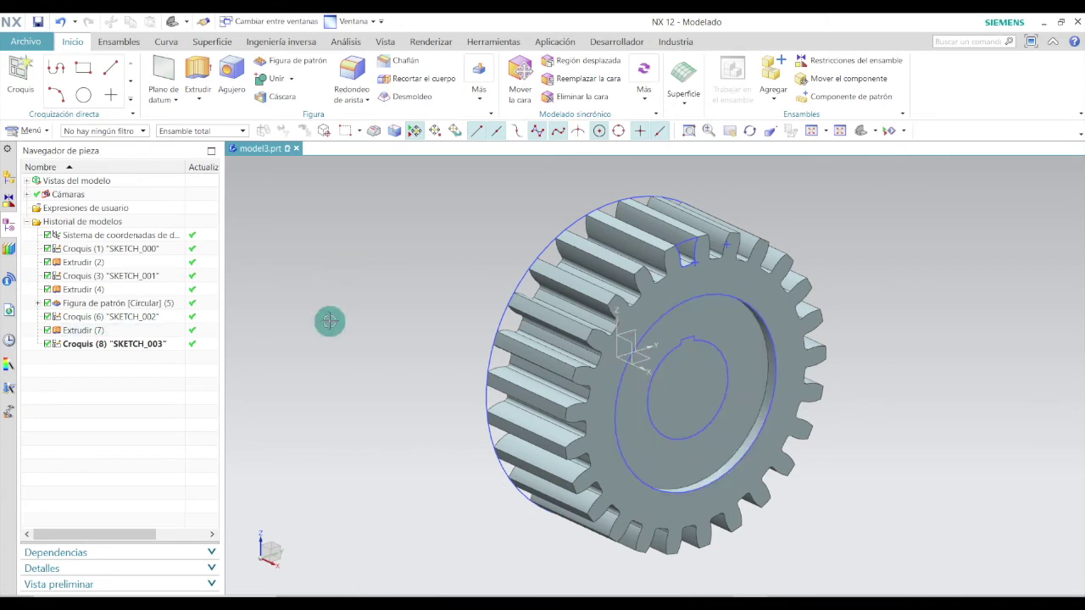
Extrude the bore and keyway profile into the gear with reversed direction, end limit Hasta siguiente and Boolean Sustraer.
{"action": "left_click", "coordinate": [201, 75]}
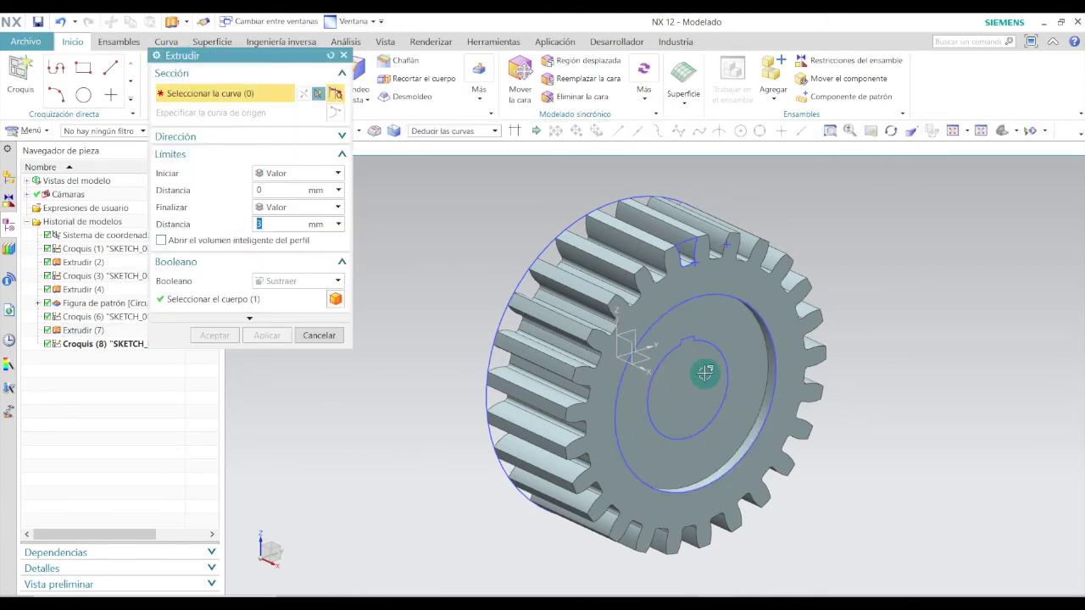
{"action": "scroll", "coordinate": [717, 350], "scroll_direction": "up", "scroll_amount": 5}
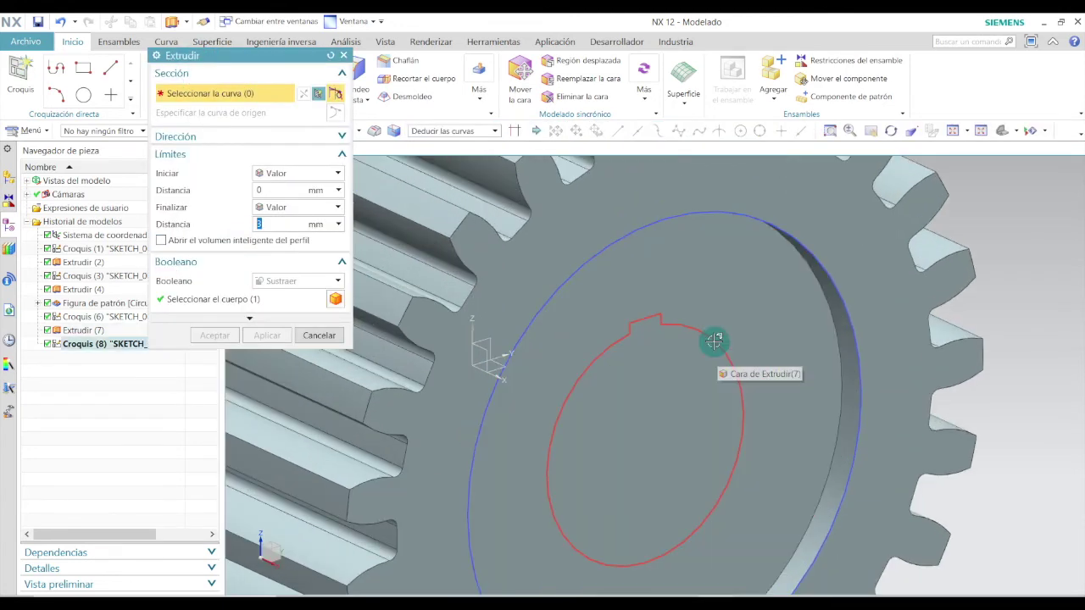
{"action": "left_click", "coordinate": [713, 338]}
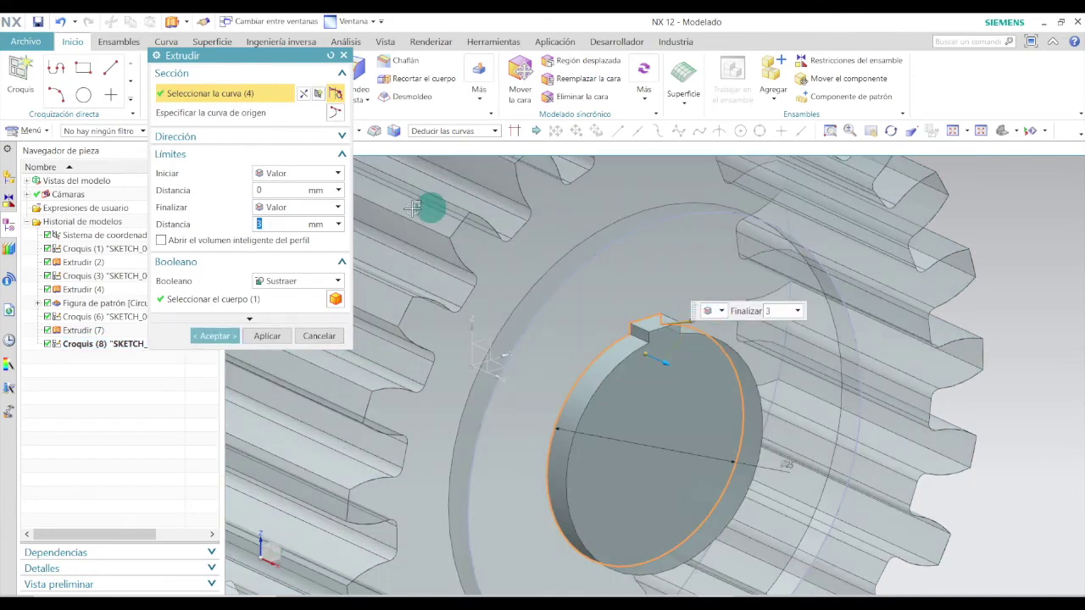
{"action": "scroll", "coordinate": [667, 365], "scroll_direction": "up", "scroll_amount": 3}
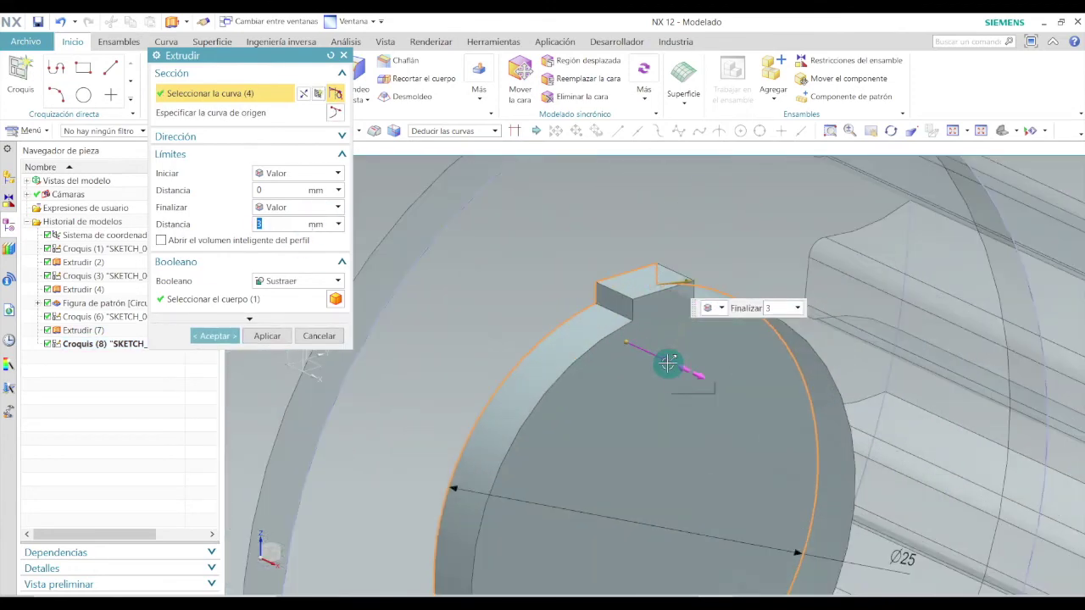
{"action": "double_click", "coordinate": [667, 364]}
{"action": "left_click", "coordinate": [259, 224]}
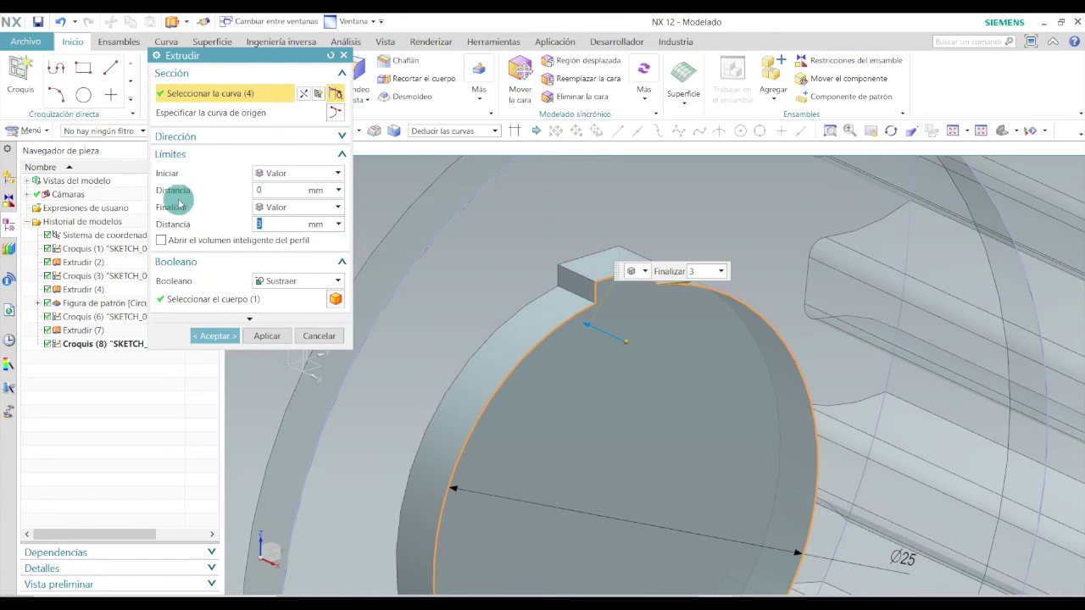
{"action": "left_click", "coordinate": [295, 208]}
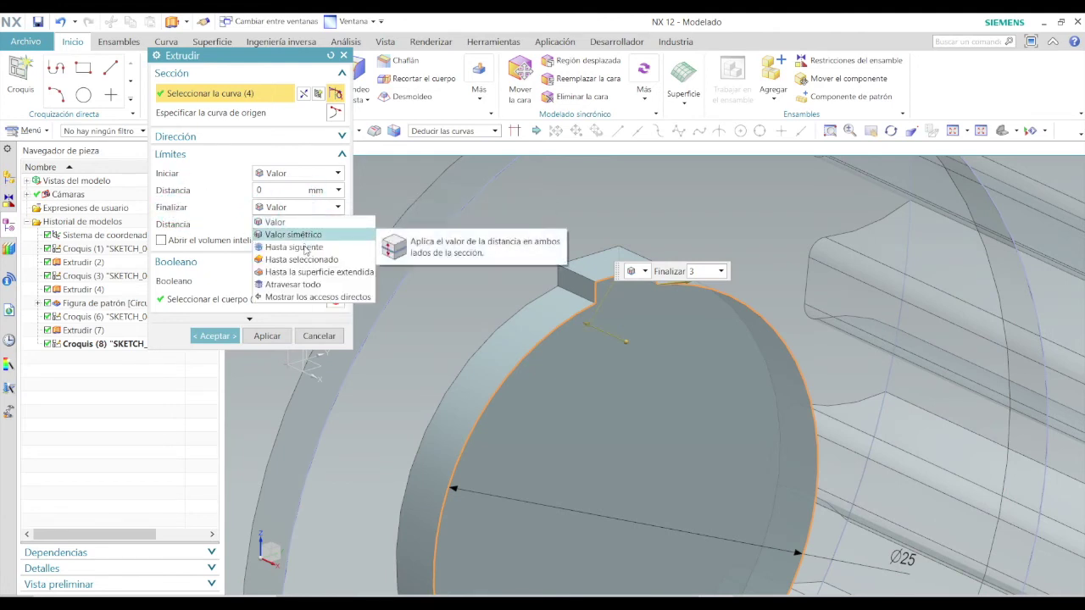
{"action": "left_click", "coordinate": [298, 247]}
{"action": "scroll", "coordinate": [577, 393], "scroll_direction": "down", "scroll_amount": 5}
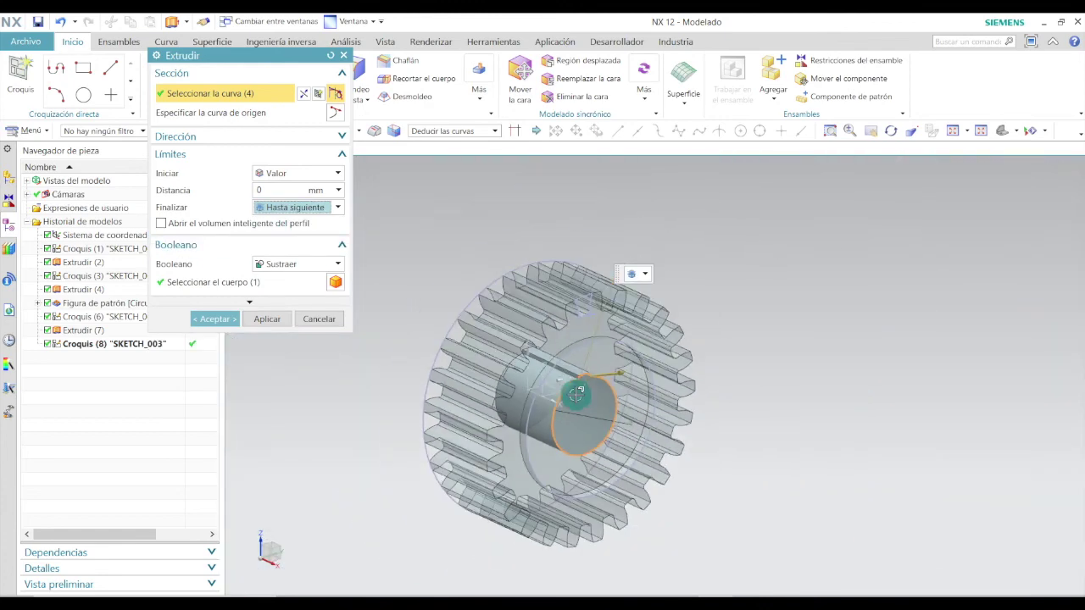
{"action": "middle_click_drag", "start_coordinate": [683, 396], "coordinate": [753, 410]}
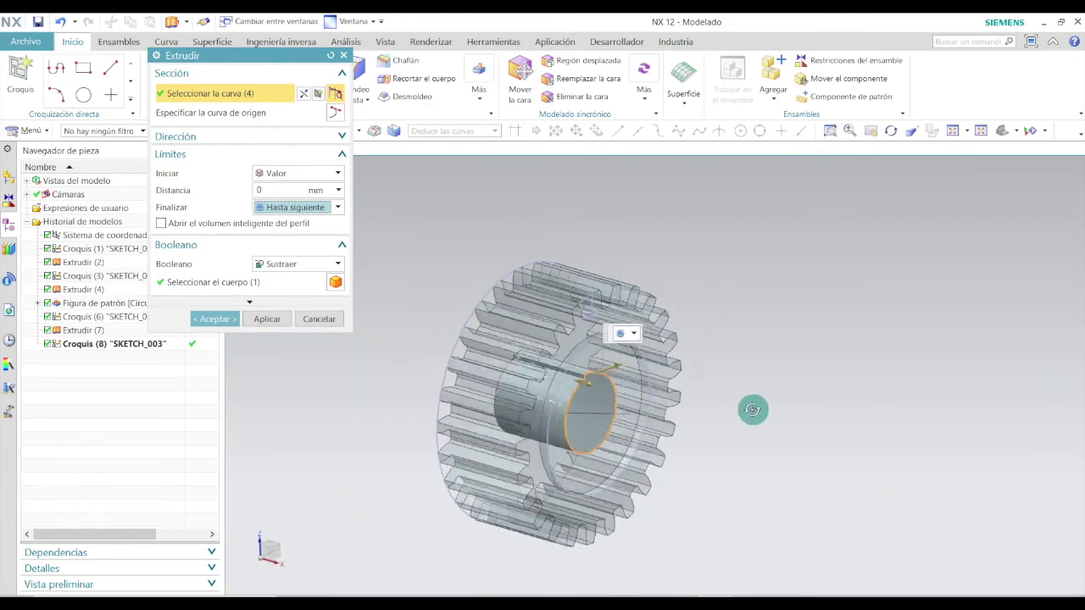
{"action": "left_click", "coordinate": [215, 319]}
Start a new sketch on the gear's flat back face, opposite the existing recess.
{"action": "middle_click_drag", "start_coordinate": [857, 388], "coordinate": [840, 202]}
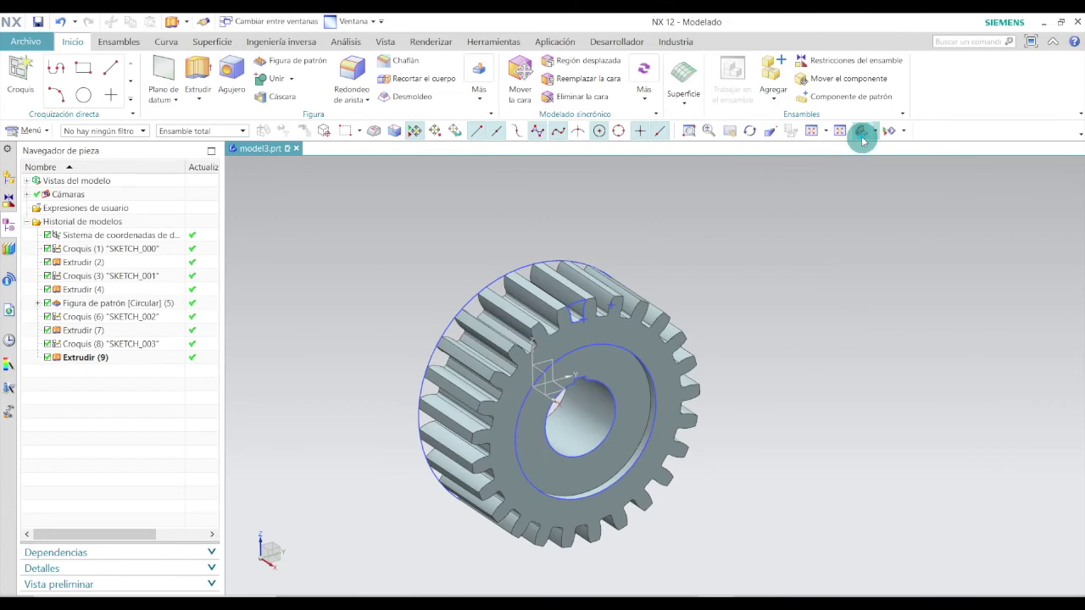
{"action": "left_click", "coordinate": [861, 133]}
{"action": "middle_click_drag", "start_coordinate": [460, 407], "coordinate": [801, 336]}
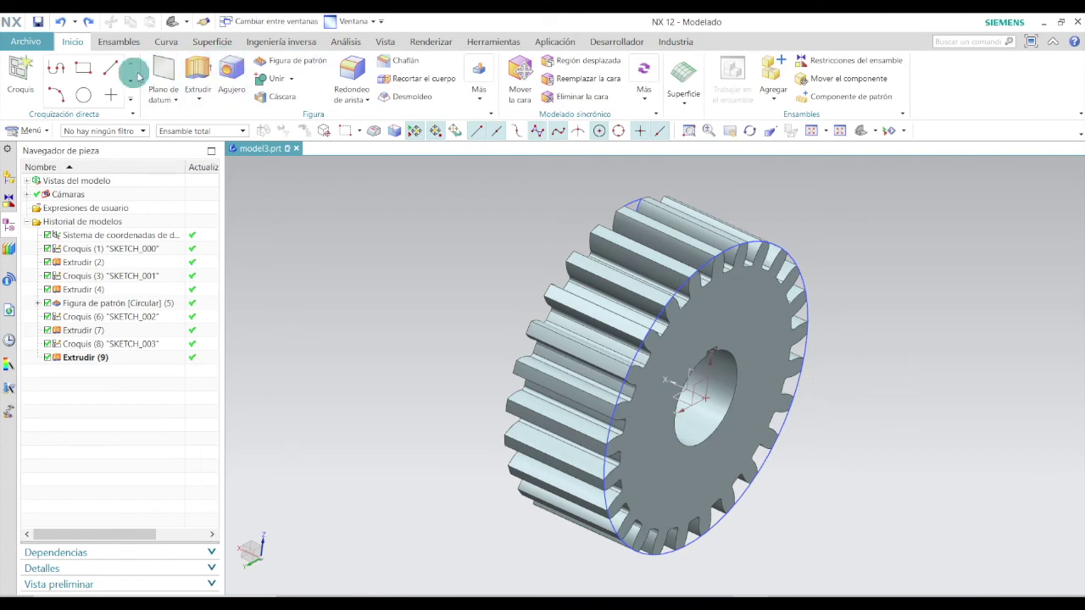
{"action": "left_click", "coordinate": [21, 75]}
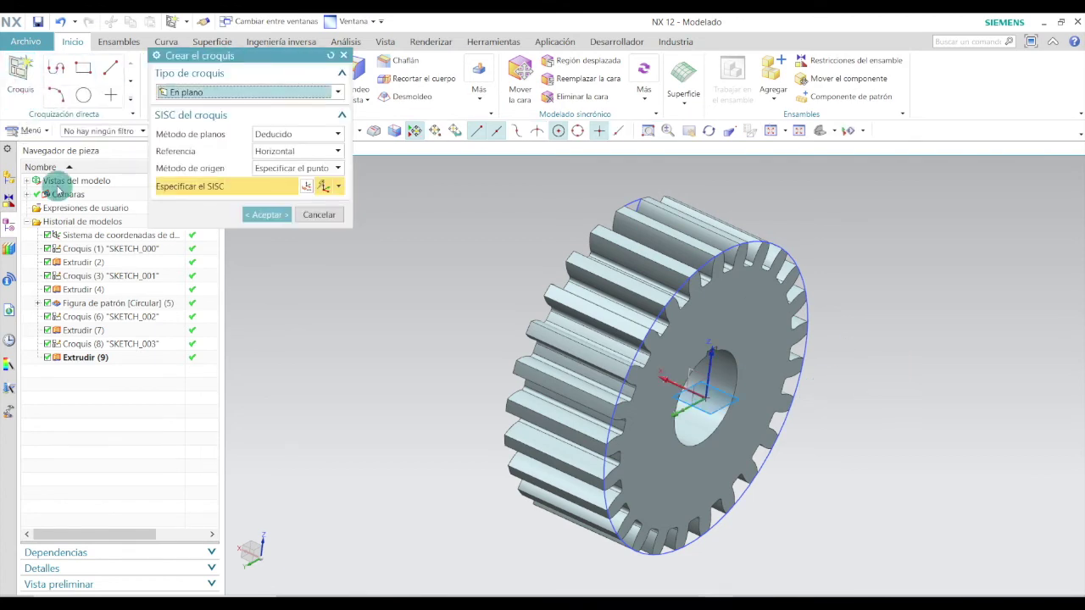
{"action": "left_click", "coordinate": [728, 361]}
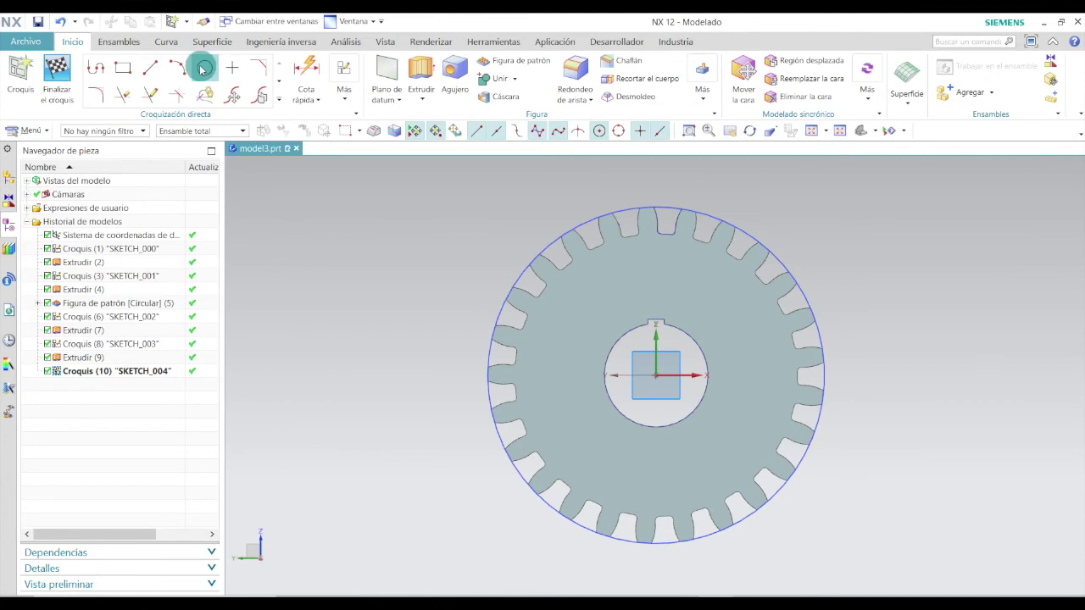
Draw a circle about 45 mm in diameter centred on the bore.
{"action": "left_click", "coordinate": [204, 69]}
{"action": "scroll", "coordinate": [667, 393], "scroll_direction": "up", "scroll_amount": 3}
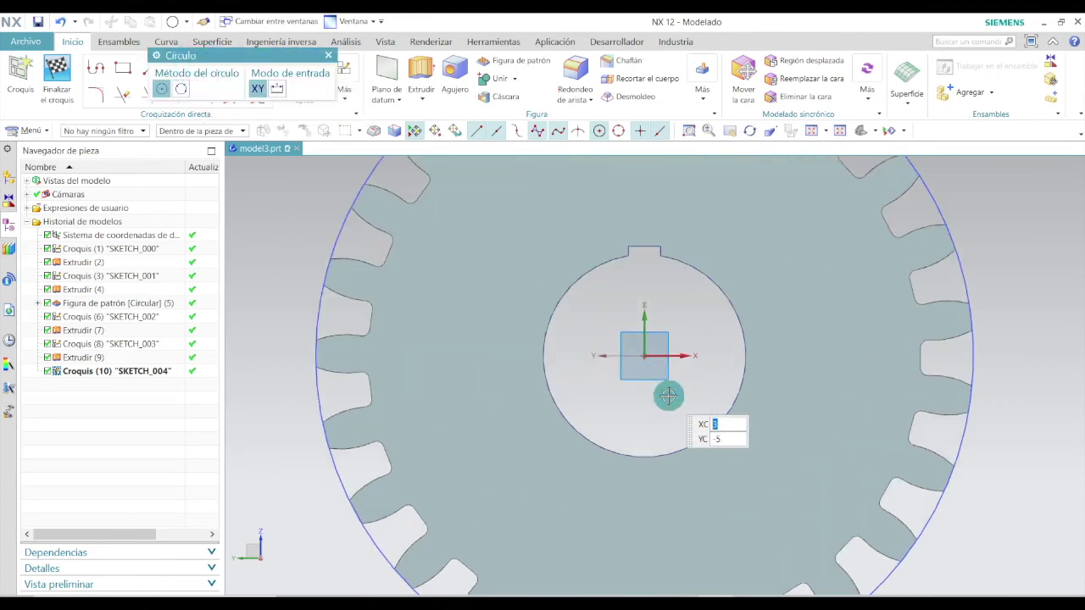
{"action": "left_click", "coordinate": [645, 356]}
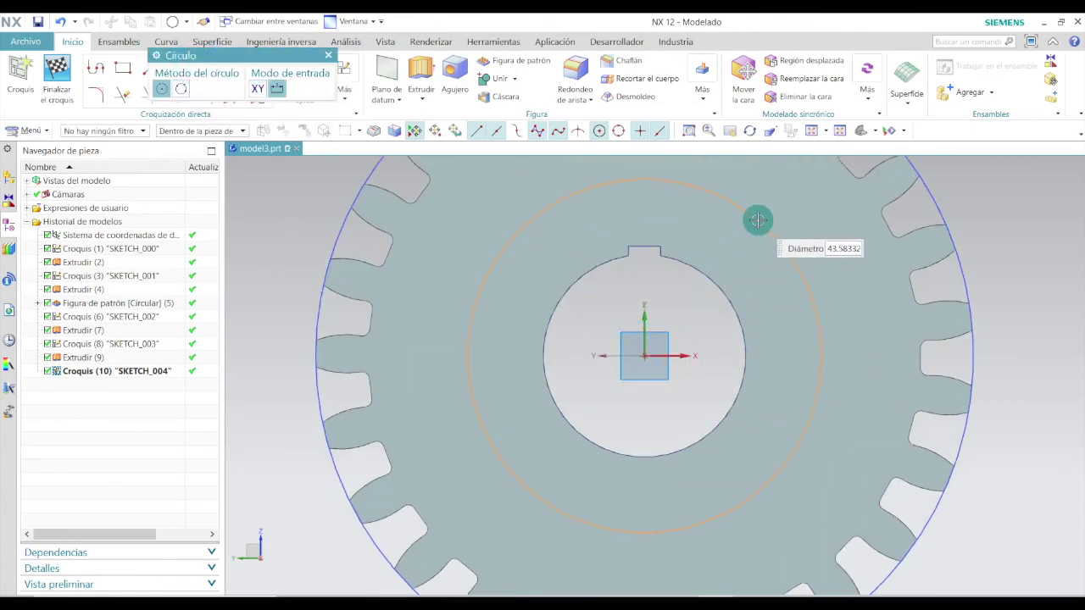
{"action": "left_click", "coordinate": [768, 219]}
{"action": "key", "text": "Escape"}
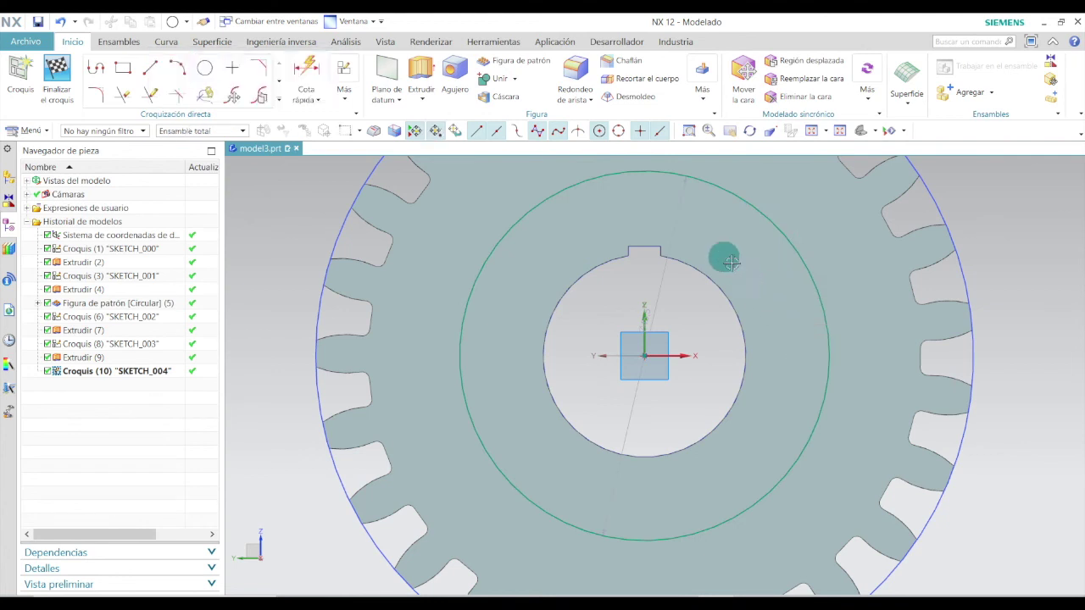
Reposition the circle's diameter dimension diagonally across it and set the diameter to 50 mm.
{"action": "left_click_drag", "start_coordinate": [679, 217], "coordinate": [728, 256]}
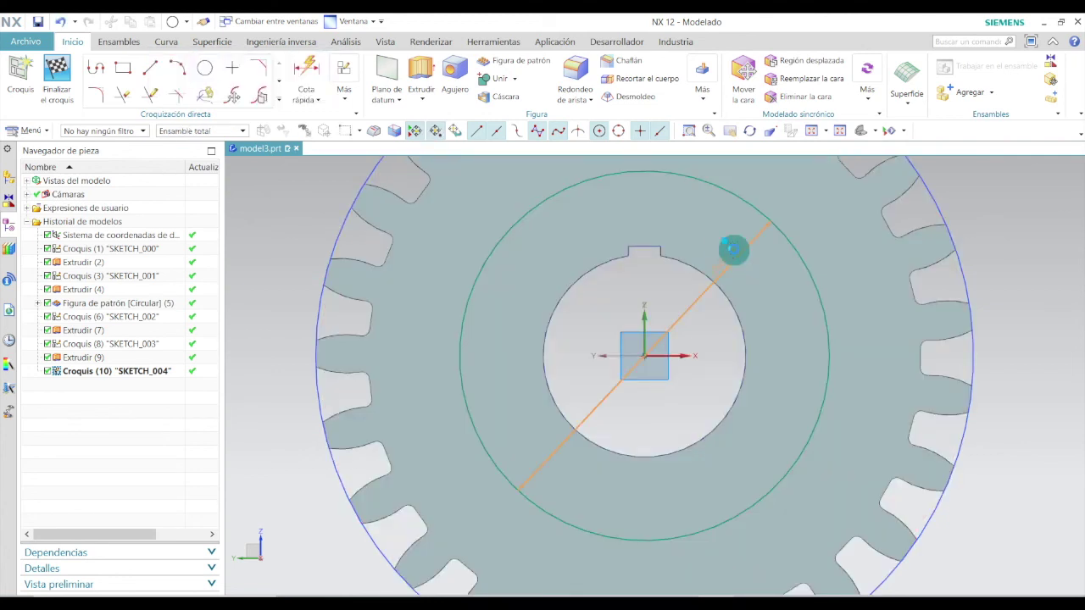
{"action": "key", "text": "Return"}
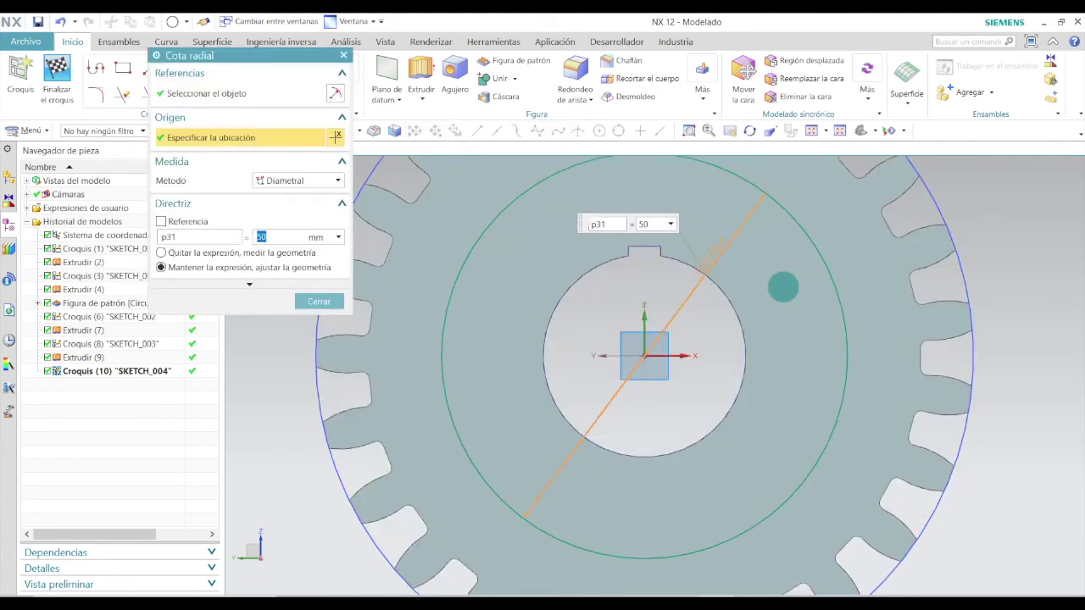
{"action": "left_click", "coordinate": [326, 303]}
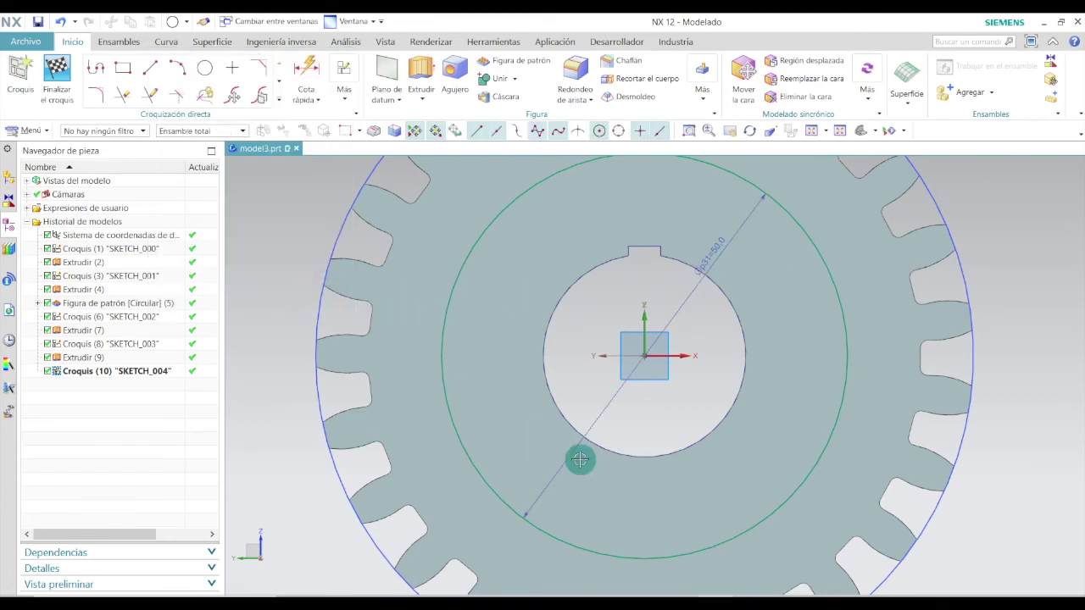